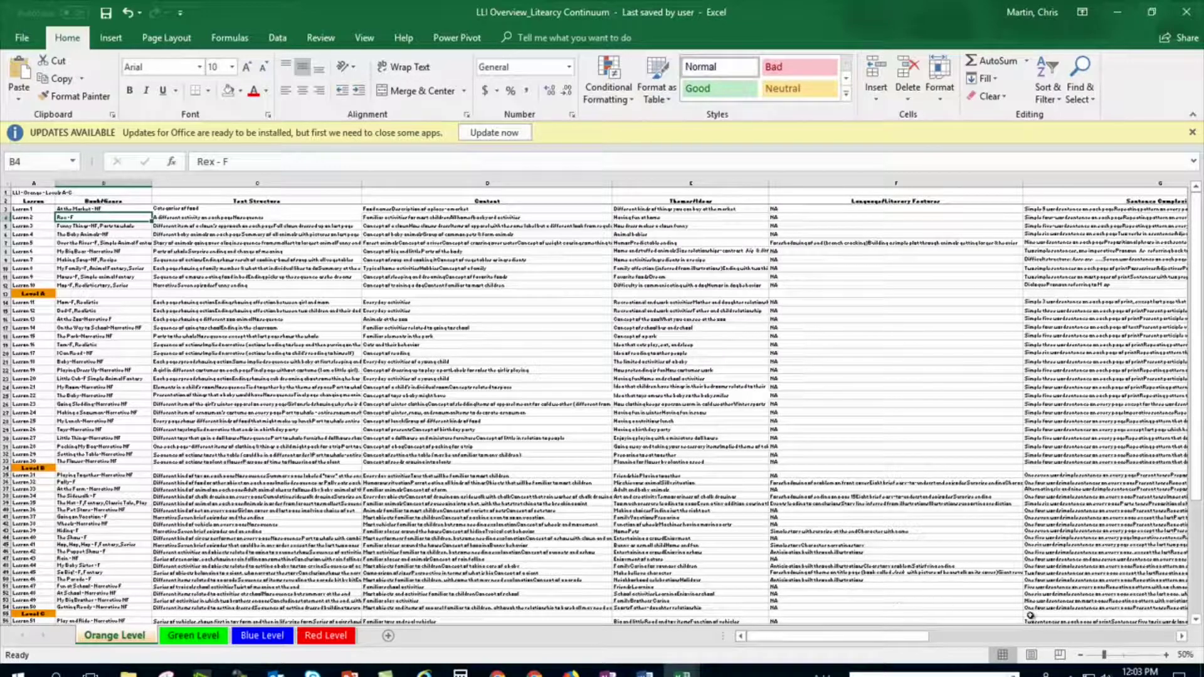
# Switch to the Document2 template in Word and review its table fields from Level through Content
pyautogui.scroll(4, 383, 303)
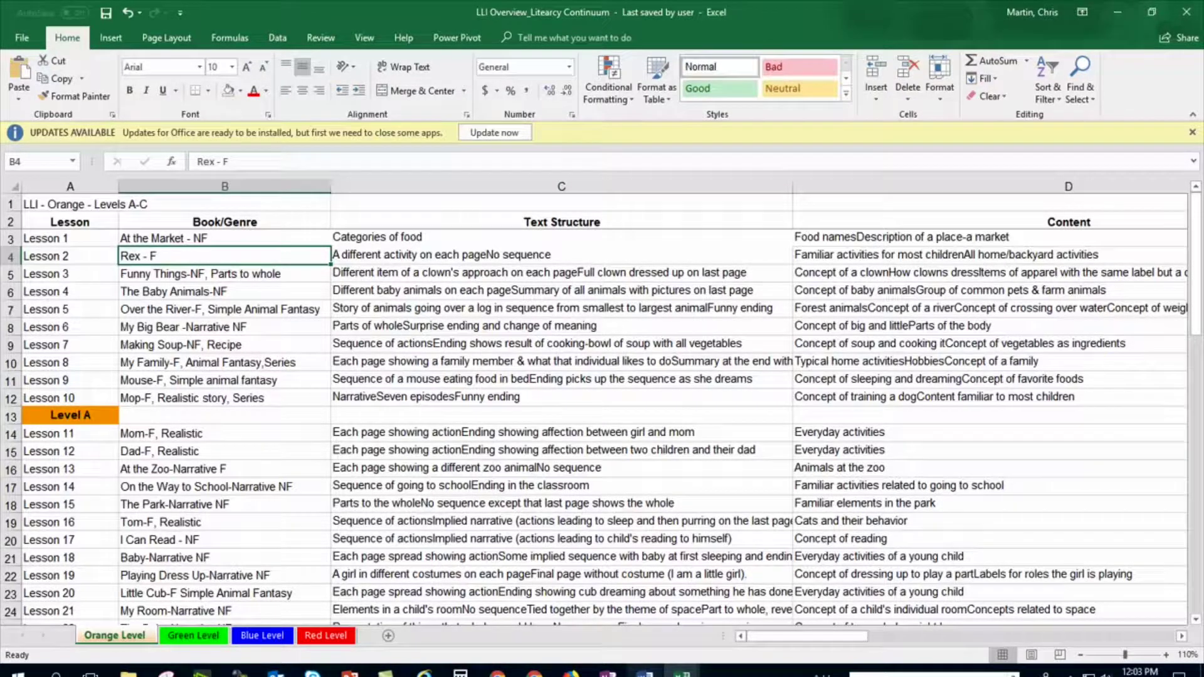
pyautogui.moveTo(645, 672)
pyautogui.click(727, 612)
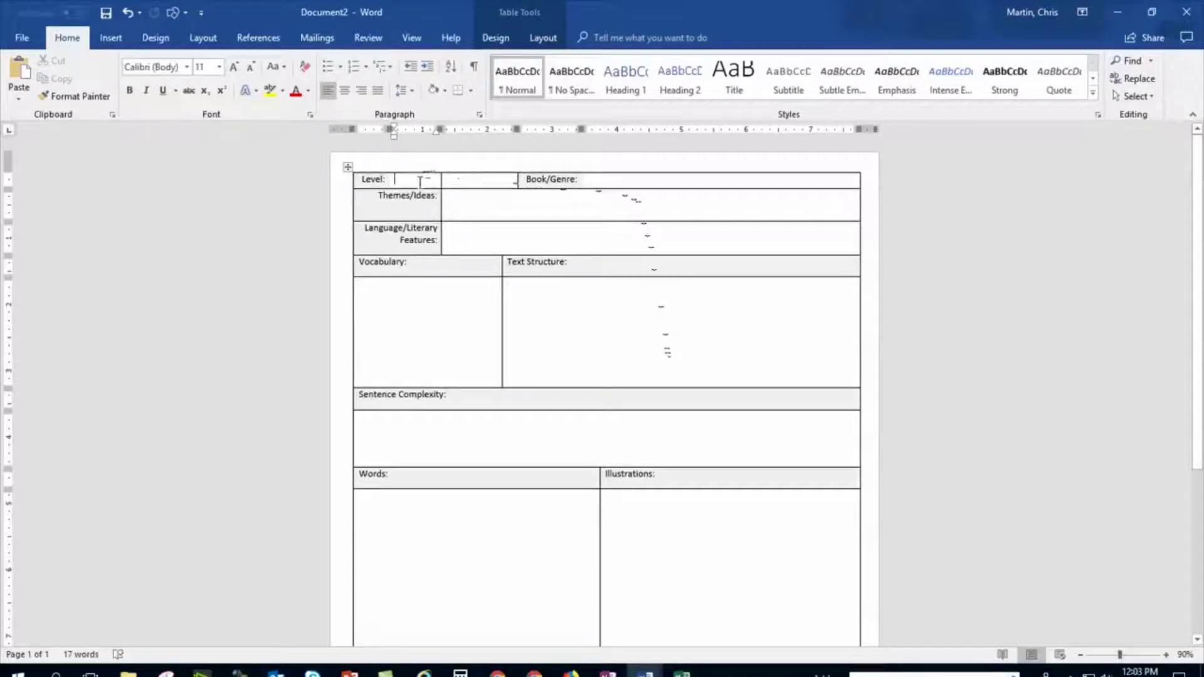
pyautogui.click(323, 40)
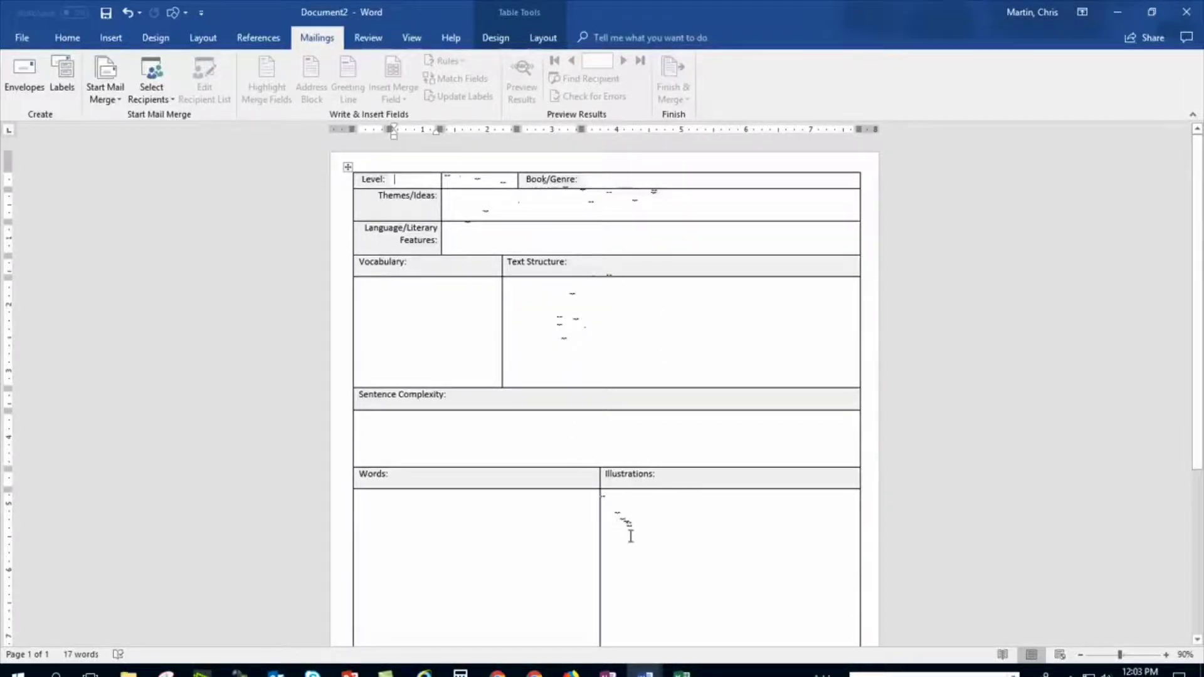
pyautogui.scroll(-7, 631, 536)
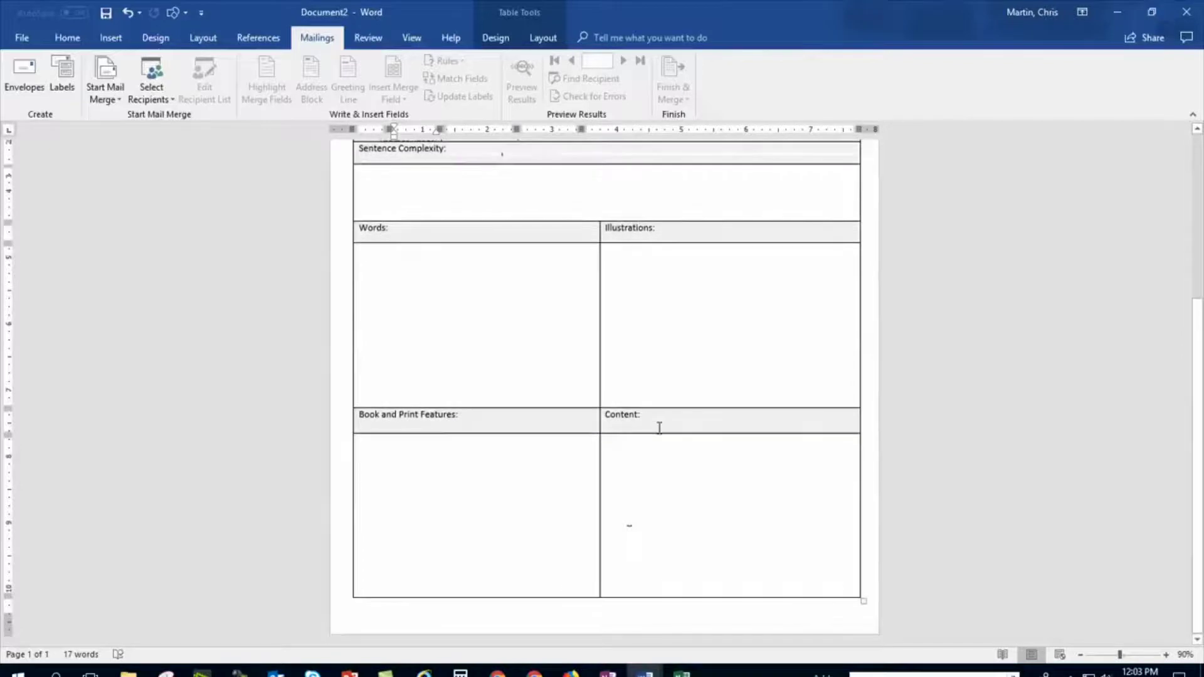
pyautogui.scroll(7, 660, 427)
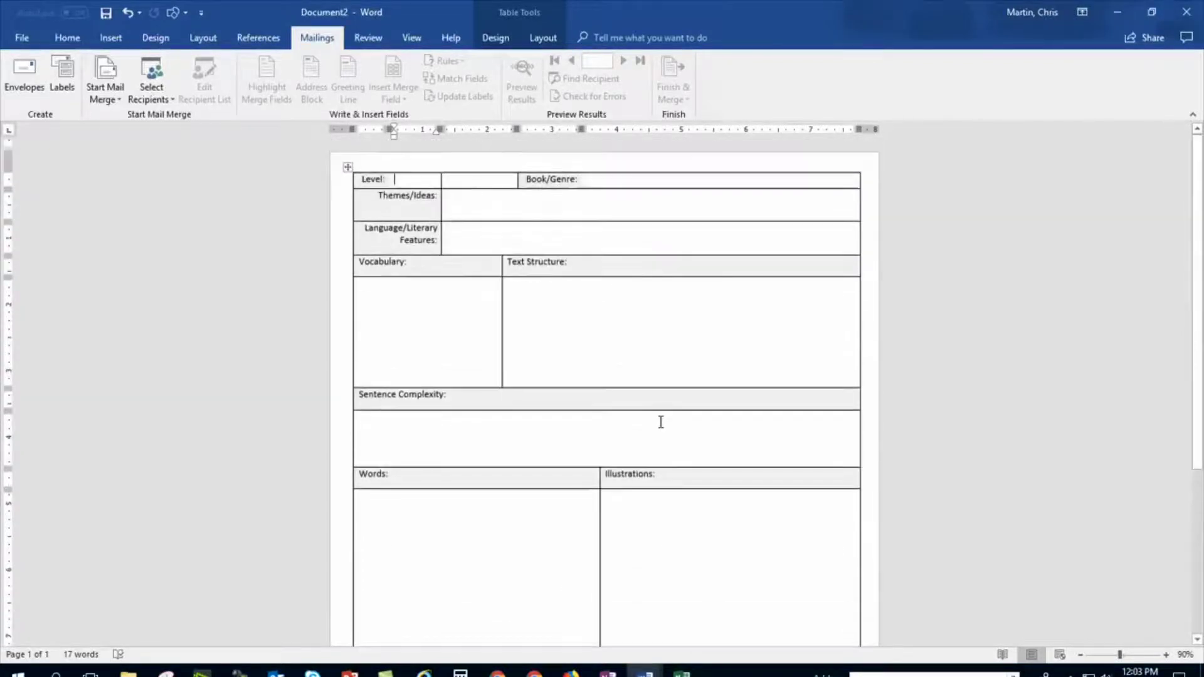
# Switch to the LLI Overview workbook in Excel and examine how the Orange Level sheet arranges its title row, level dividers and lessons
pyautogui.click(682, 672)
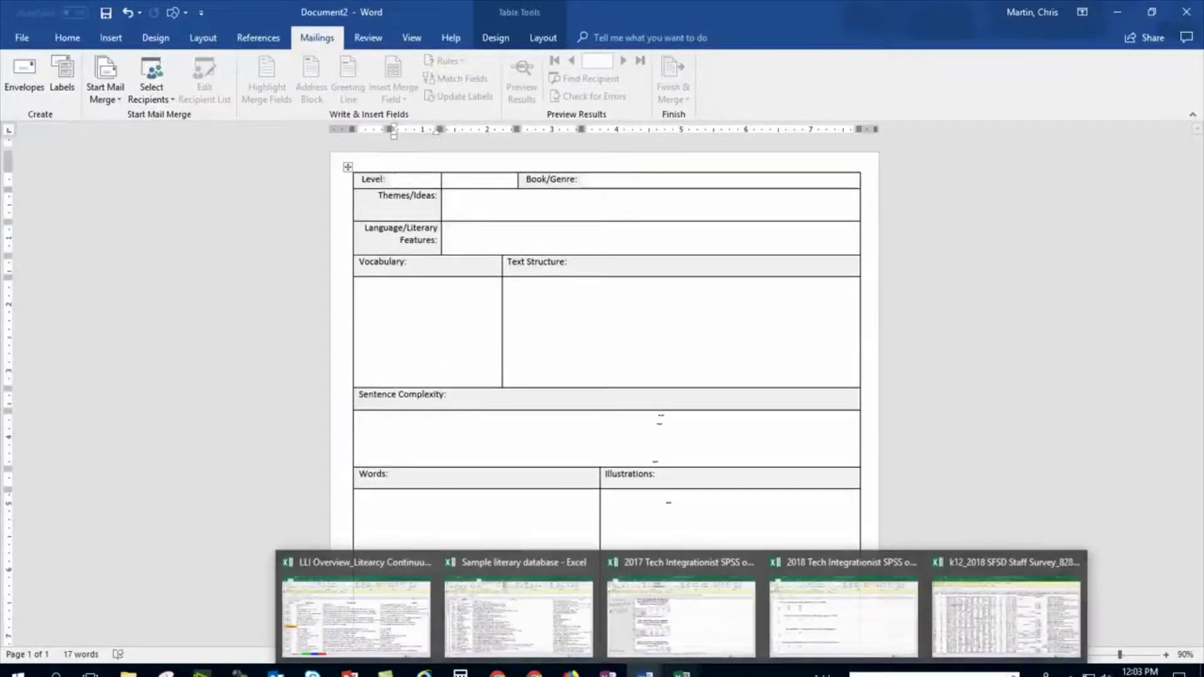
pyautogui.click(373, 596)
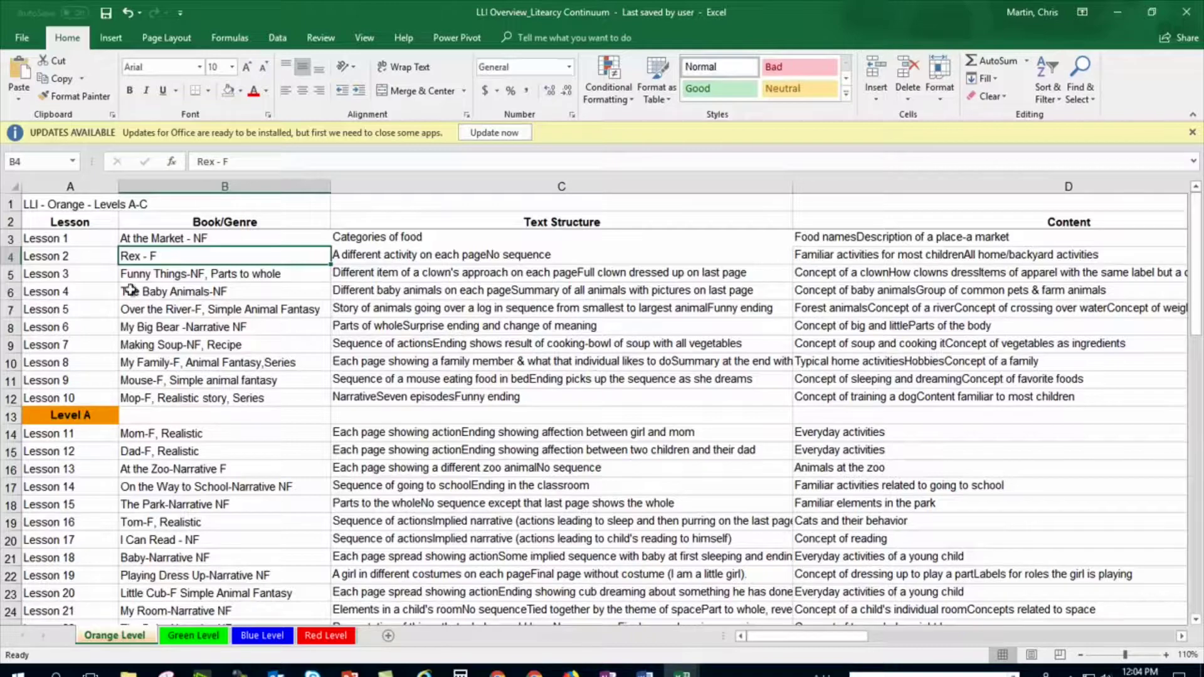
pyautogui.click(7, 205)
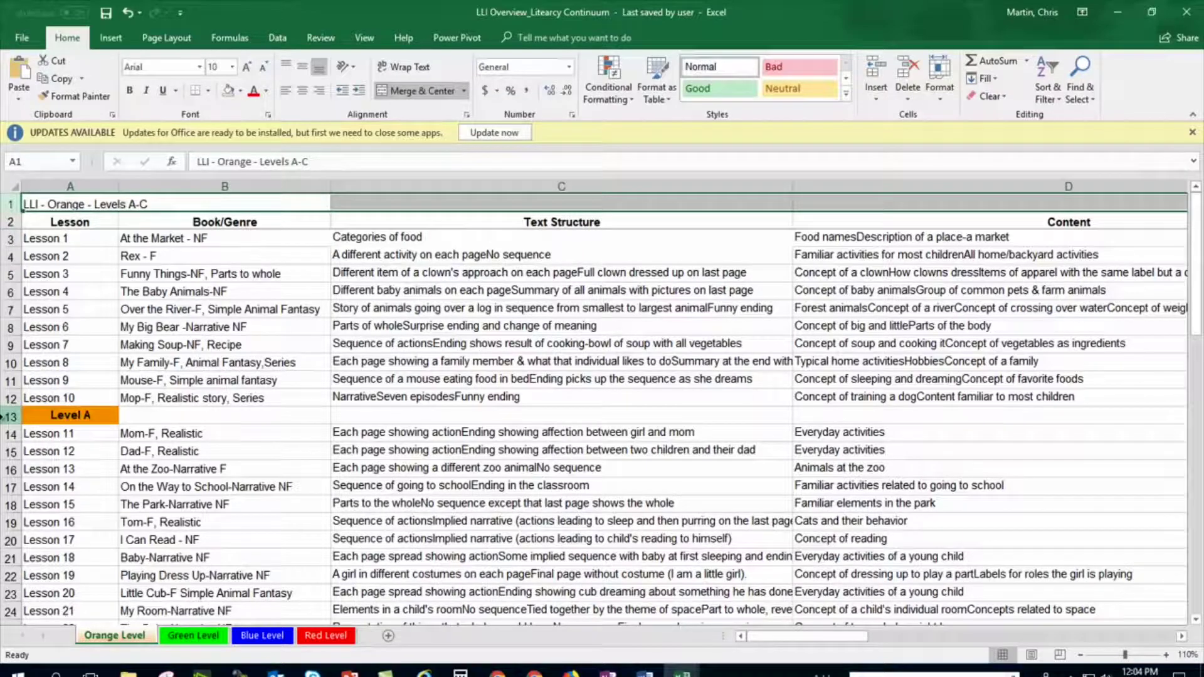
pyautogui.scroll(-7, 75, 415)
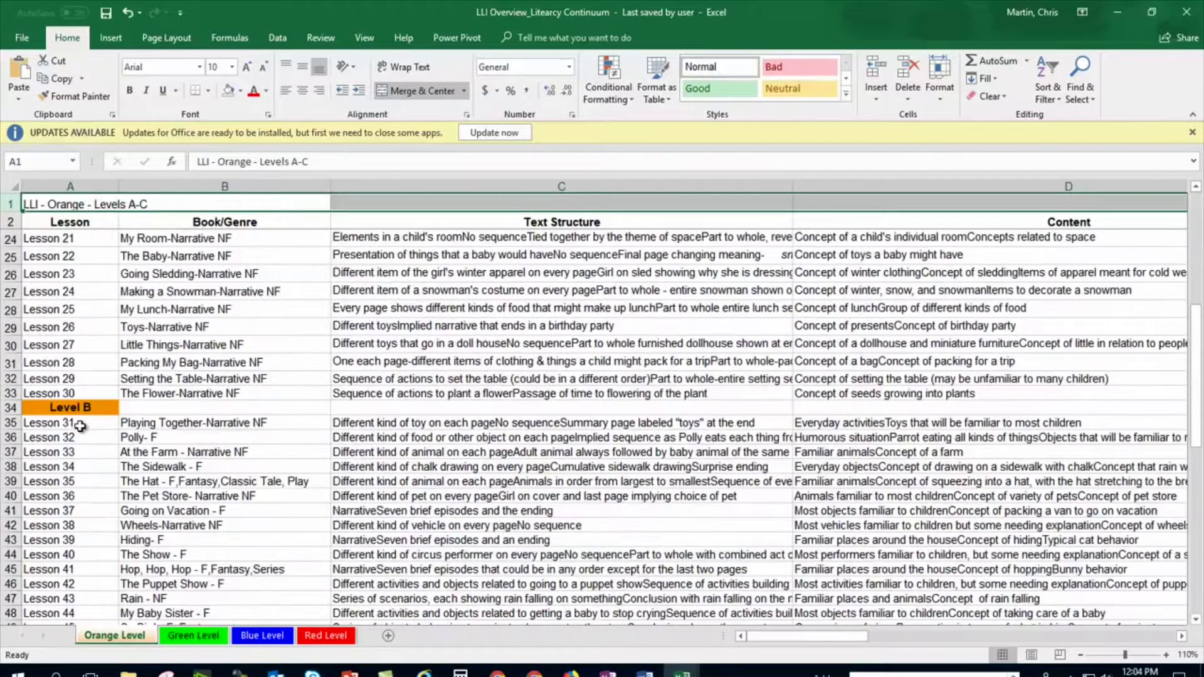
pyautogui.scroll(-7, 80, 426)
pyautogui.scroll(-7, 80, 426)
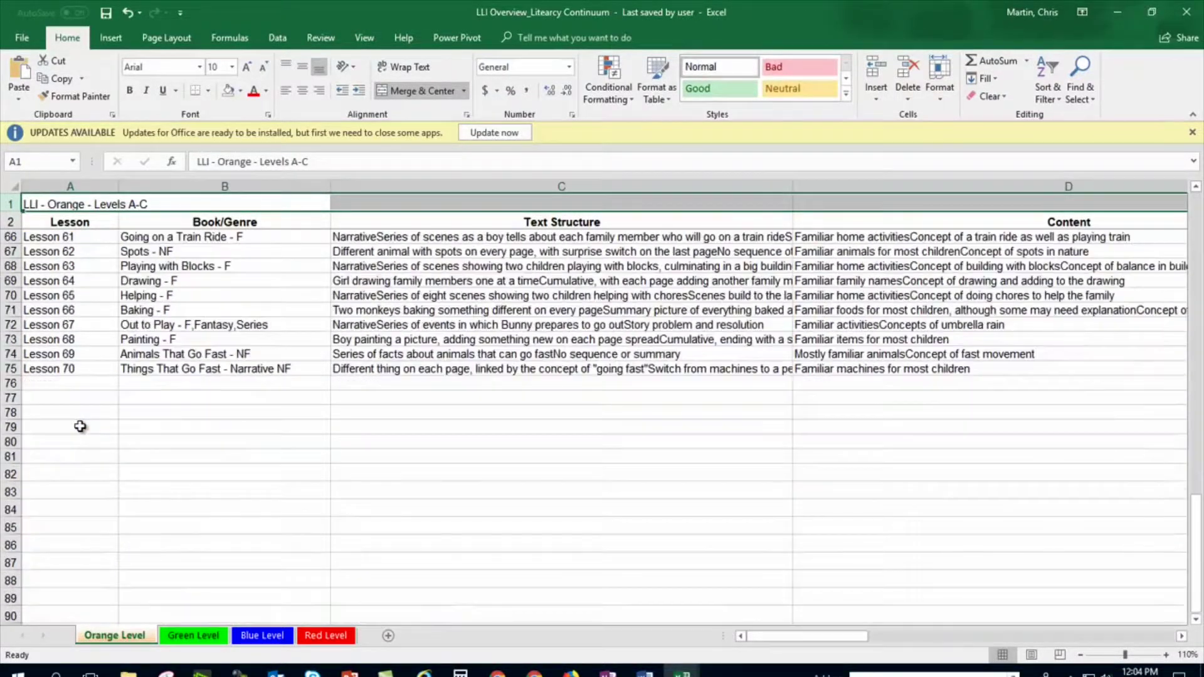
pyautogui.scroll(8, 80, 427)
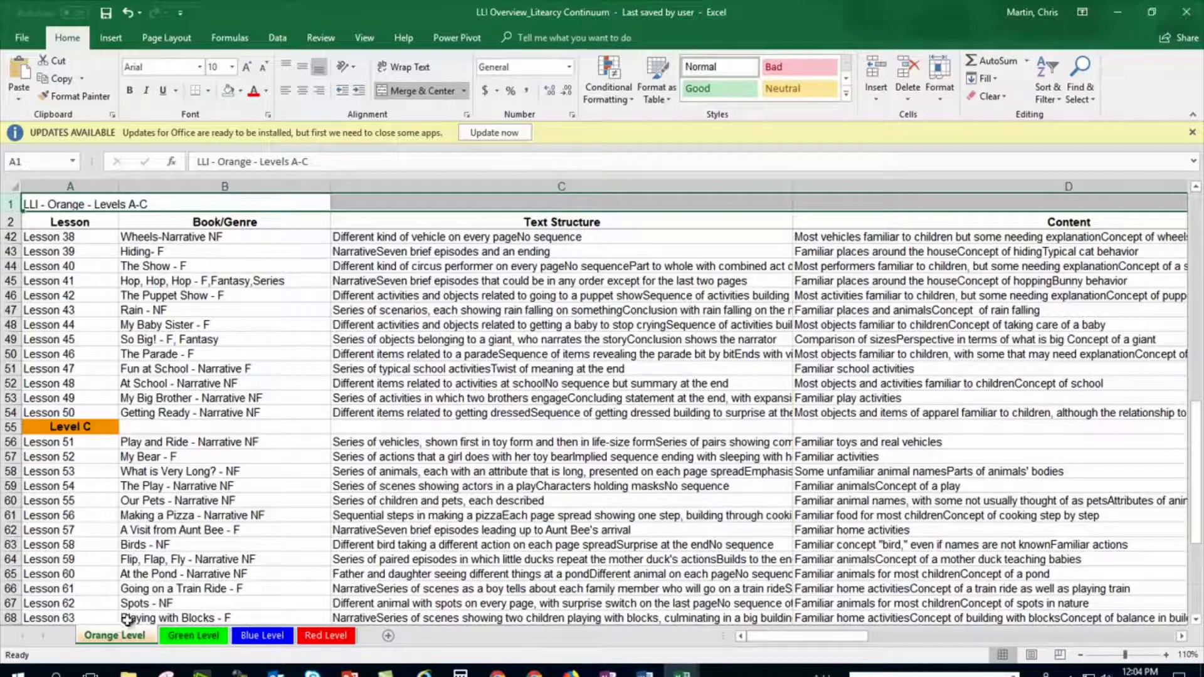
pyautogui.scroll(9, 155, 525)
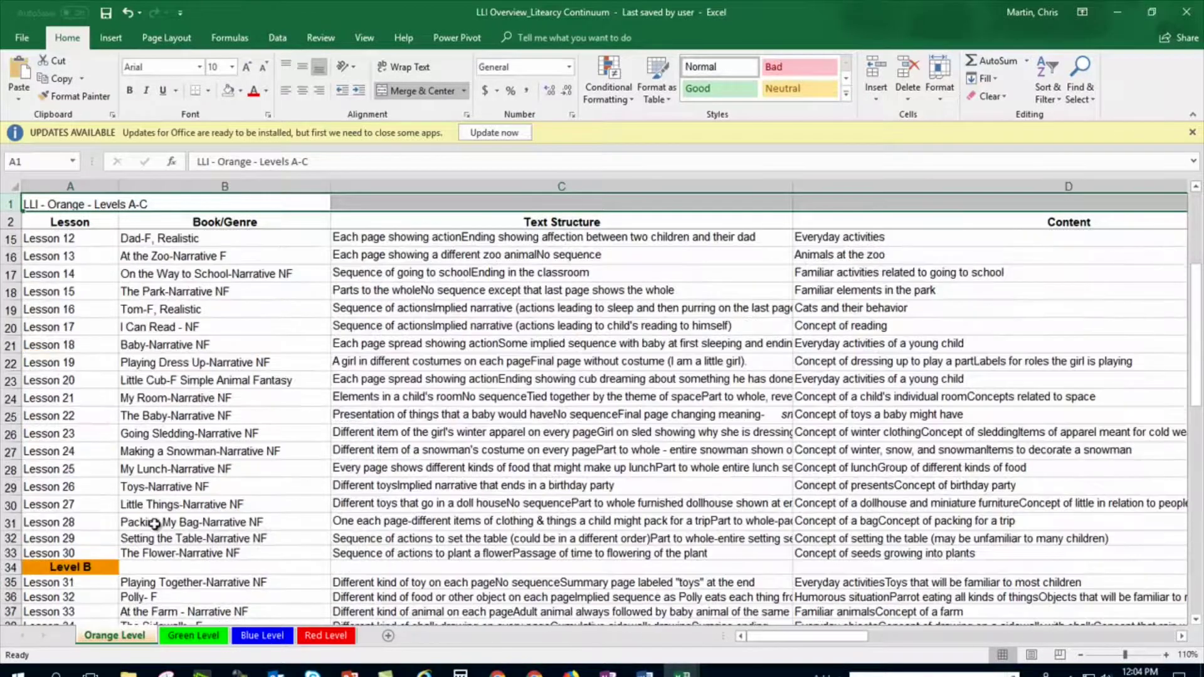
pyautogui.scroll(4, 154, 524)
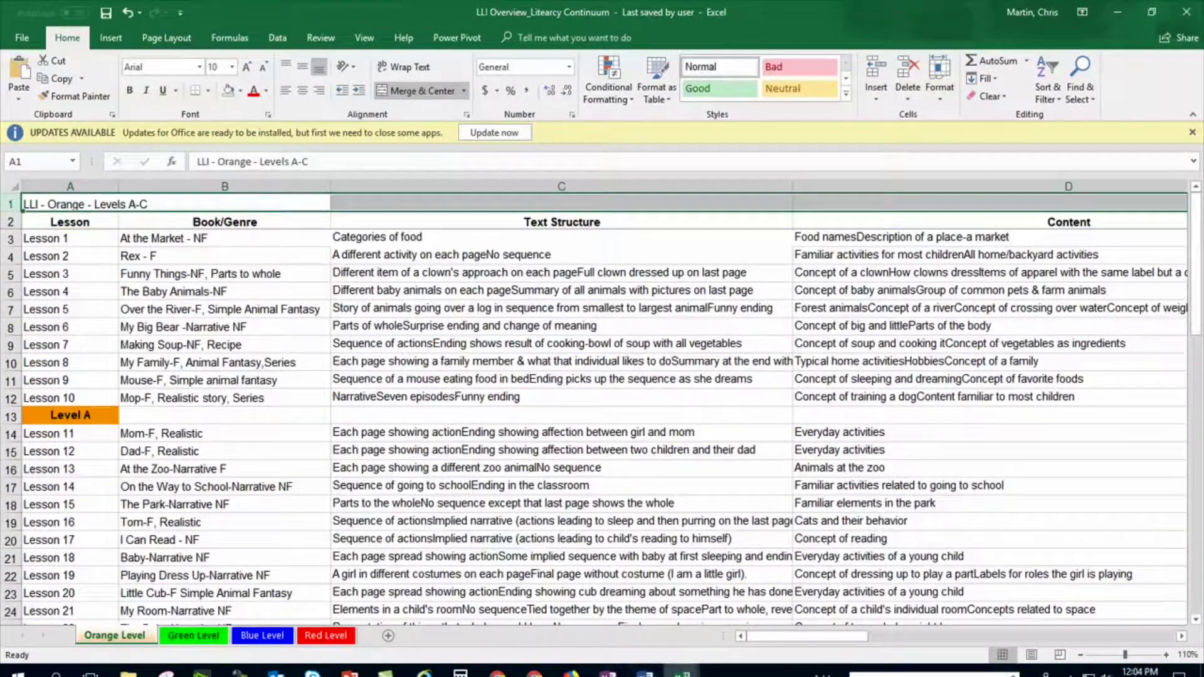
# Switch to the Sample literary database workbook and widen its Level column
pyautogui.moveTo(684, 672)
pyautogui.click(523, 605)
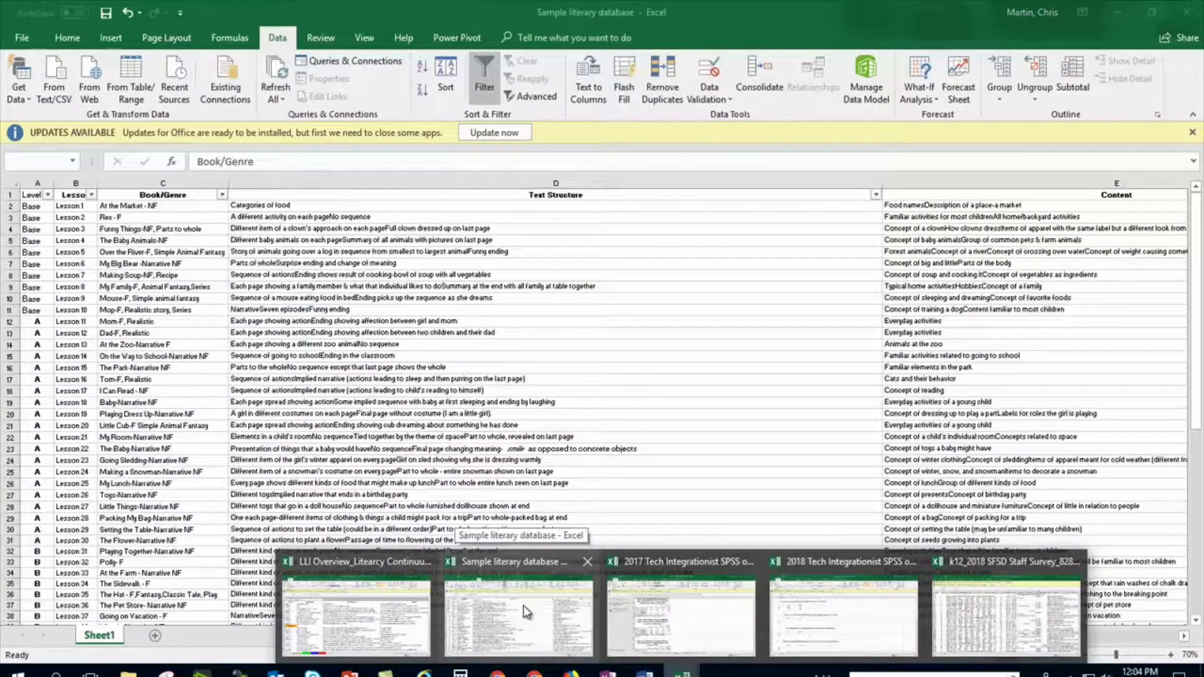
pyautogui.click(523, 605)
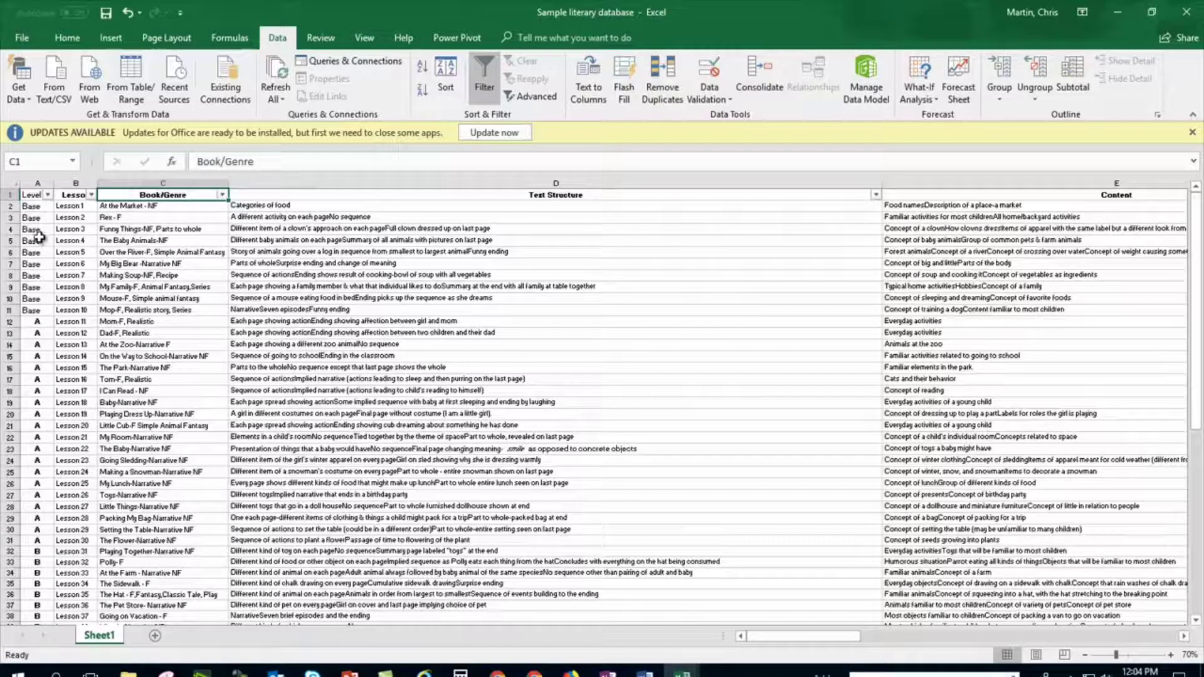
pyautogui.moveTo(54, 183); pyautogui.dragTo(72, 184)
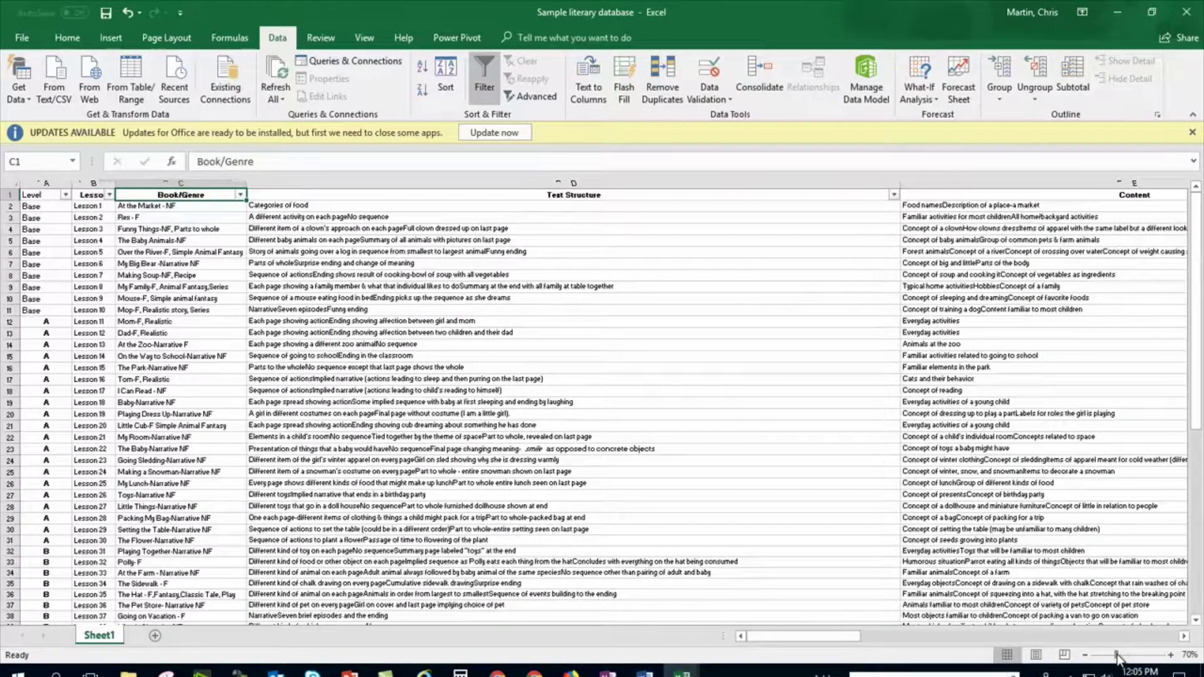
pyautogui.moveTo(1118, 656); pyautogui.dragTo(1123, 656)
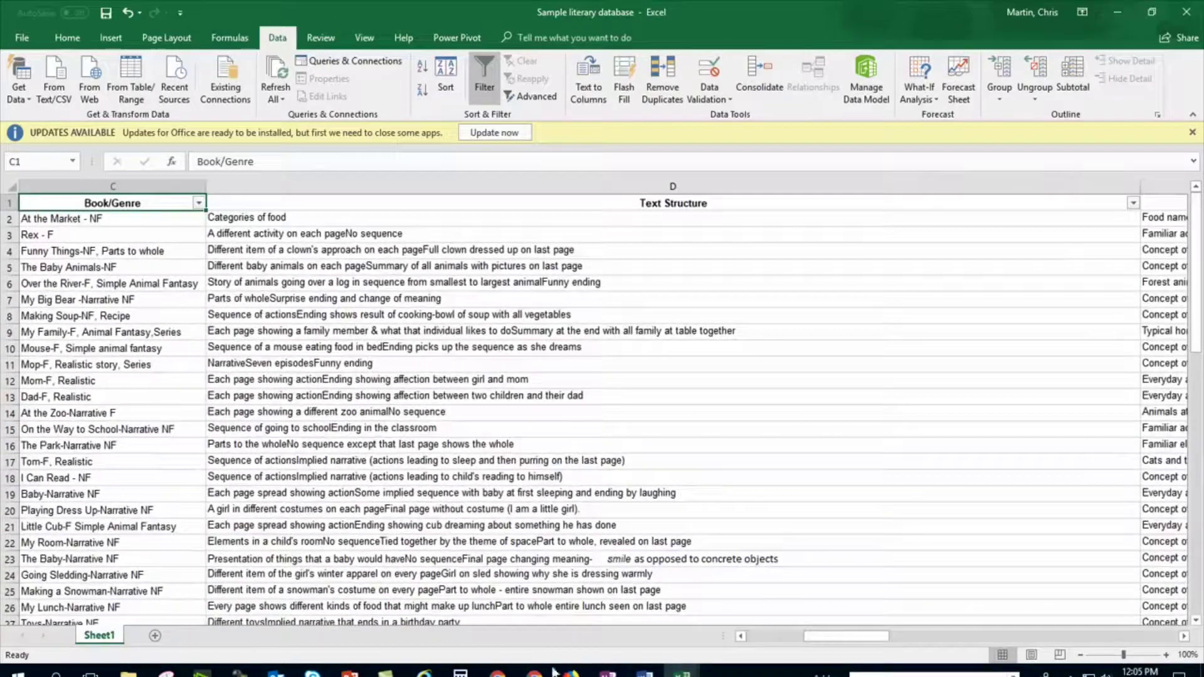
pyautogui.moveTo(825, 636); pyautogui.dragTo(769, 636)
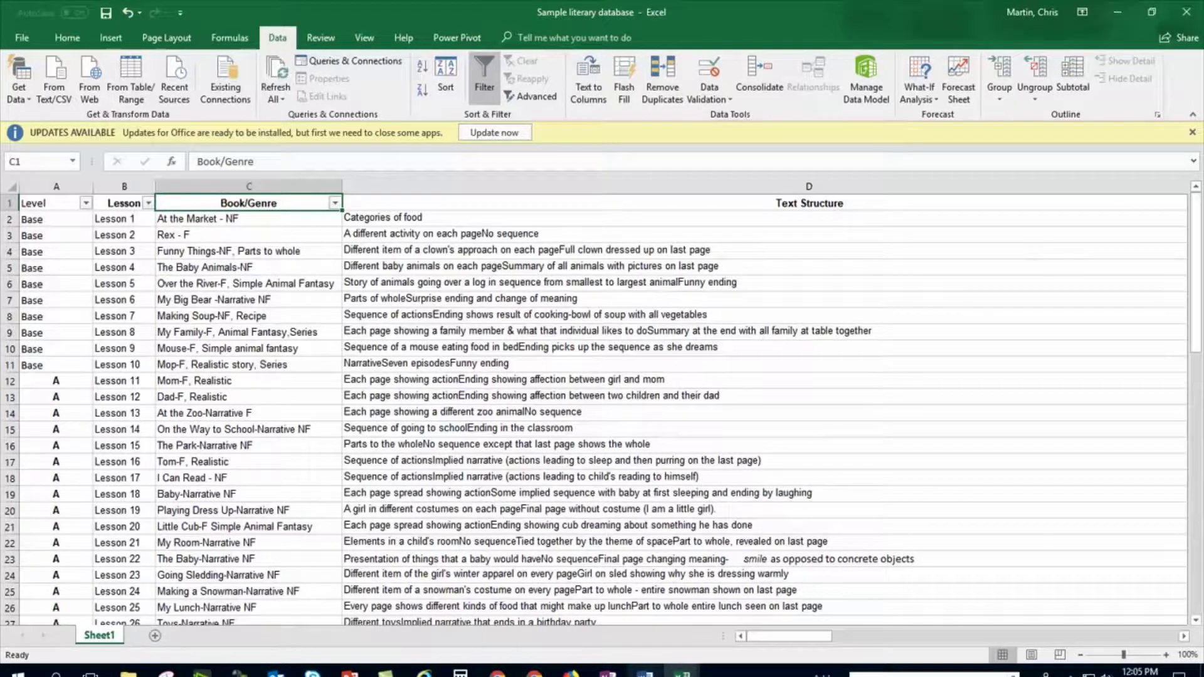
# Review the database records down to Lesson 70 and switch to the Level cell of the Word template
pyautogui.moveTo(645, 674)
pyautogui.scroll(-16, 134, 427)
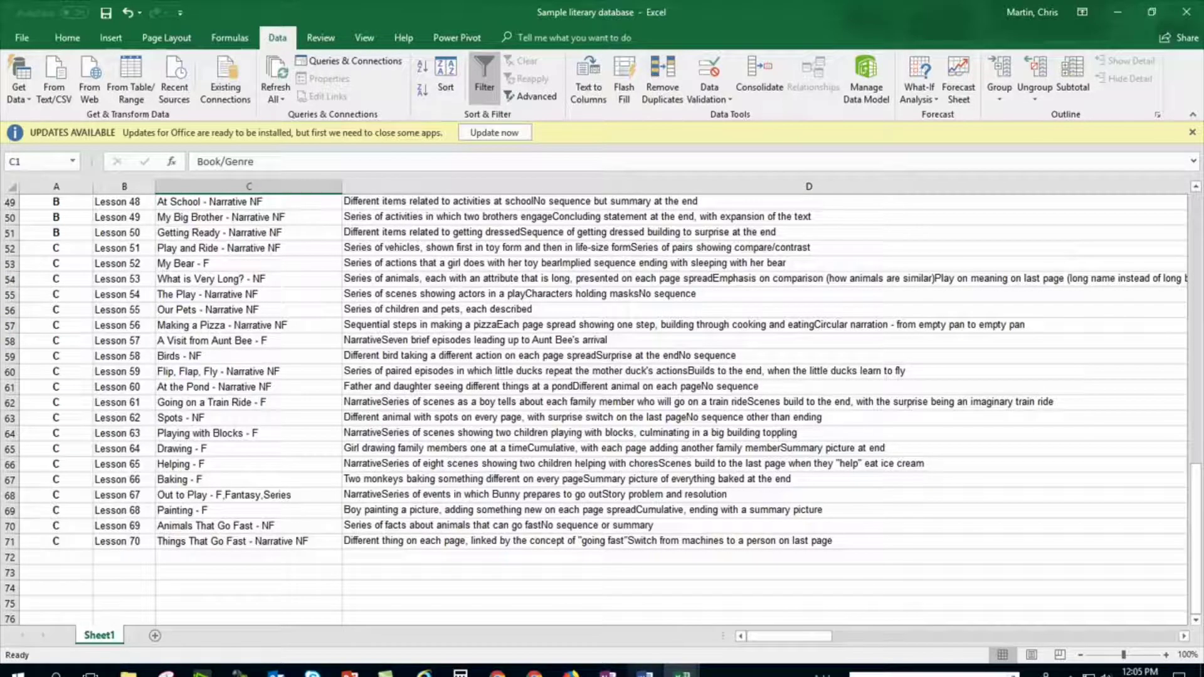
pyautogui.click(717, 631)
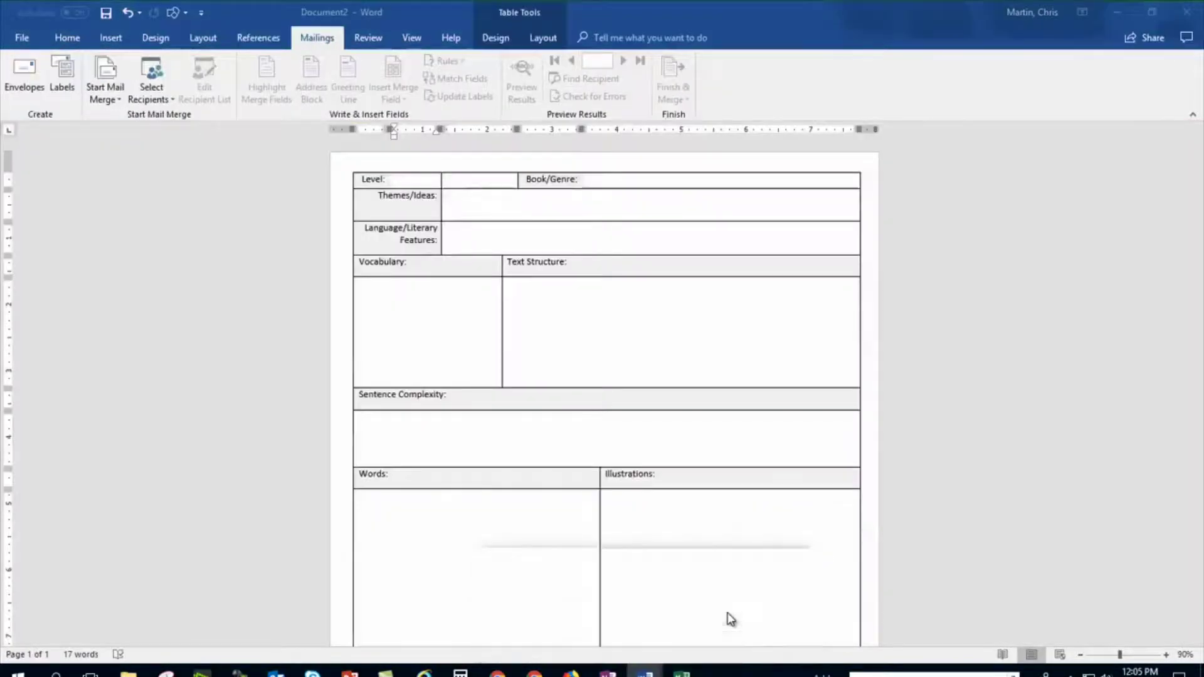
pyautogui.click(394, 180)
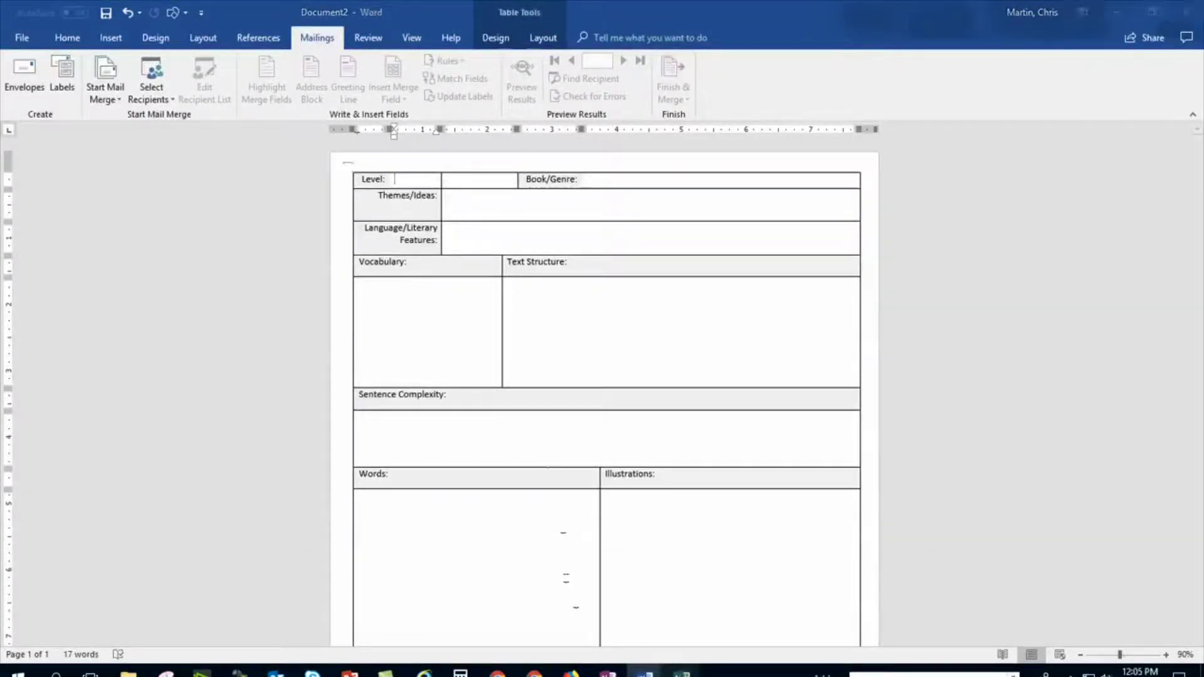
# Return to the Sample literary database workbook, remove the filter from the header row and reapply it from the Lesson header
pyautogui.moveTo(682, 673)
pyautogui.click(510, 601)
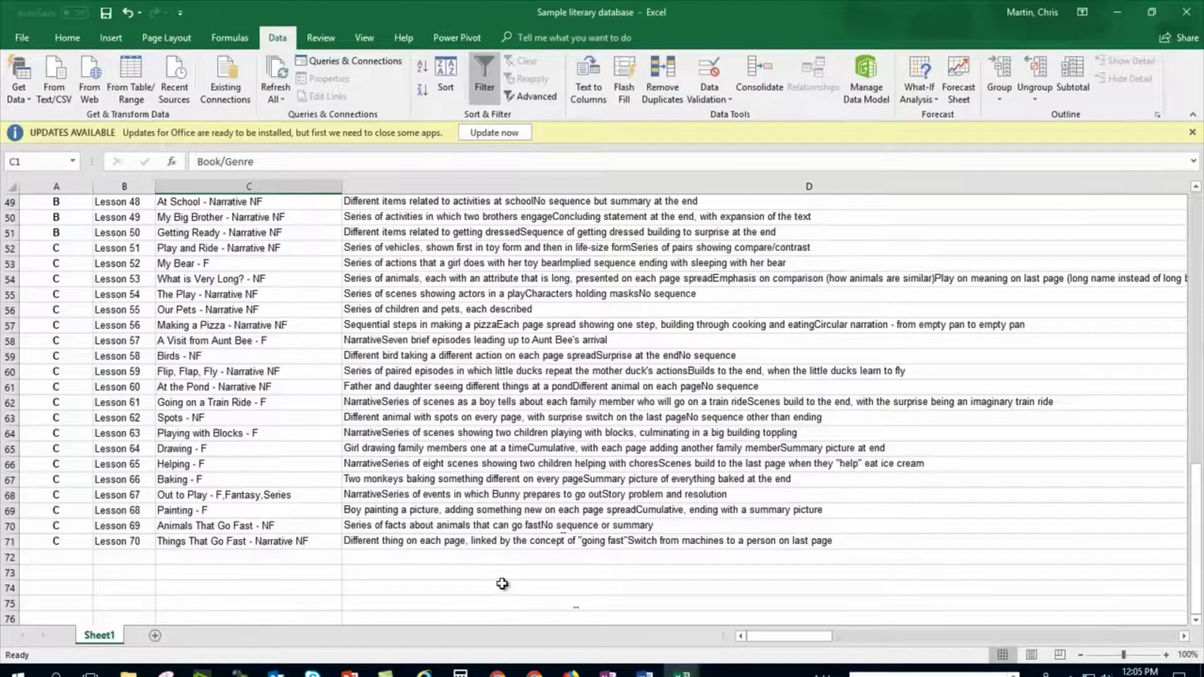
pyautogui.click(204, 308)
pyautogui.scroll(16, 141, 319)
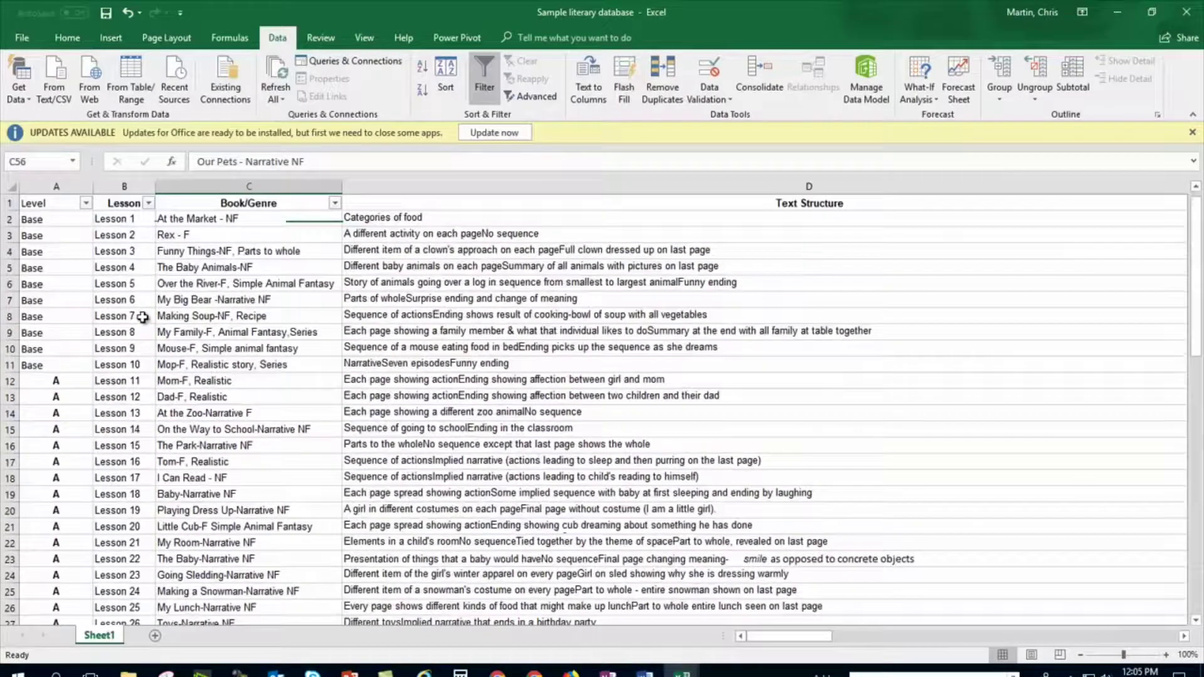
pyautogui.click(121, 207)
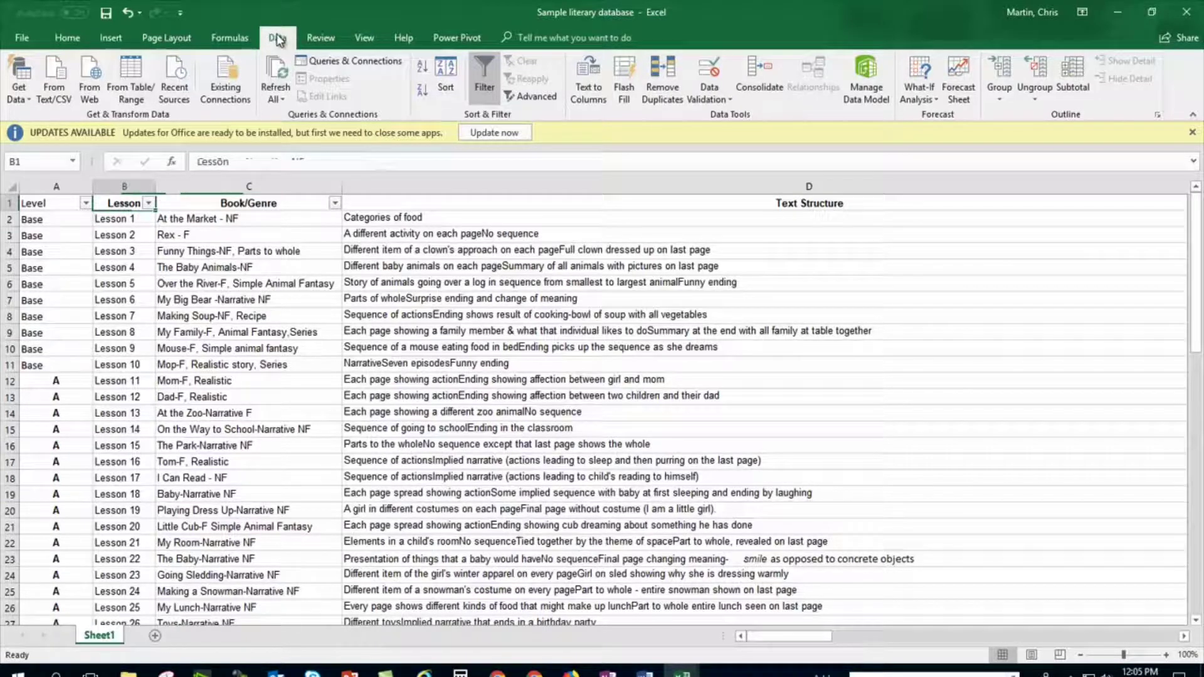
pyautogui.click(485, 78)
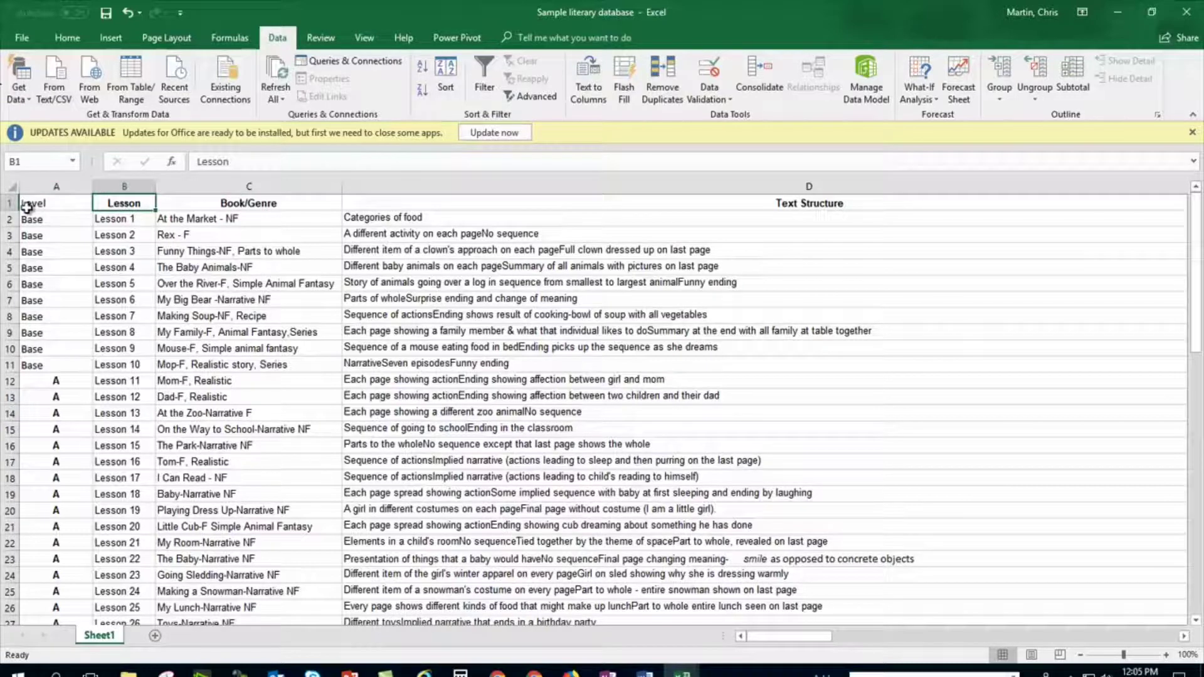
pyautogui.click(559, 204)
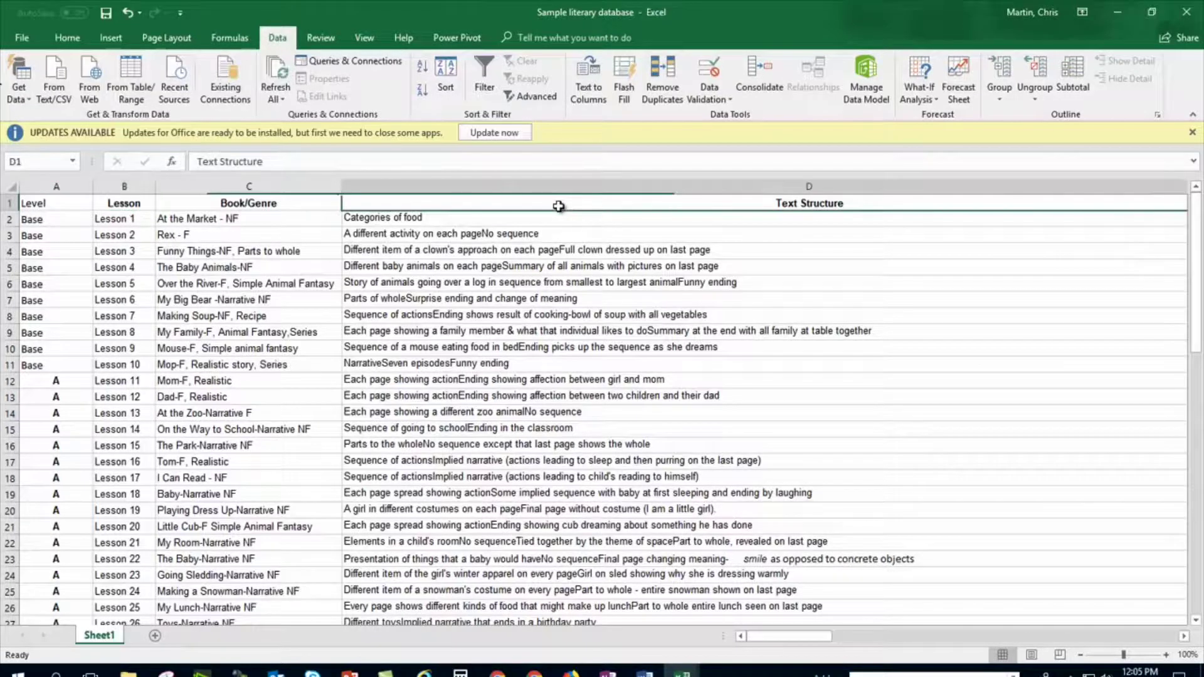
pyautogui.click(296, 203)
pyautogui.click(123, 204)
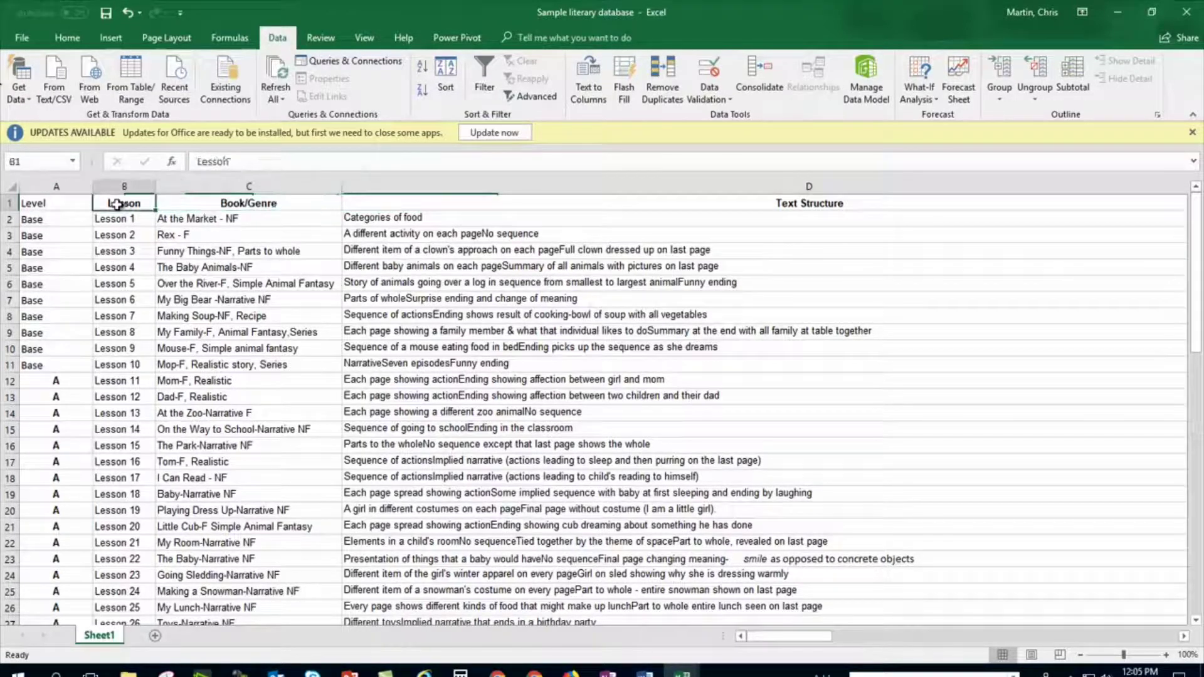
pyautogui.click(39, 202)
pyautogui.click(119, 203)
pyautogui.click(479, 69)
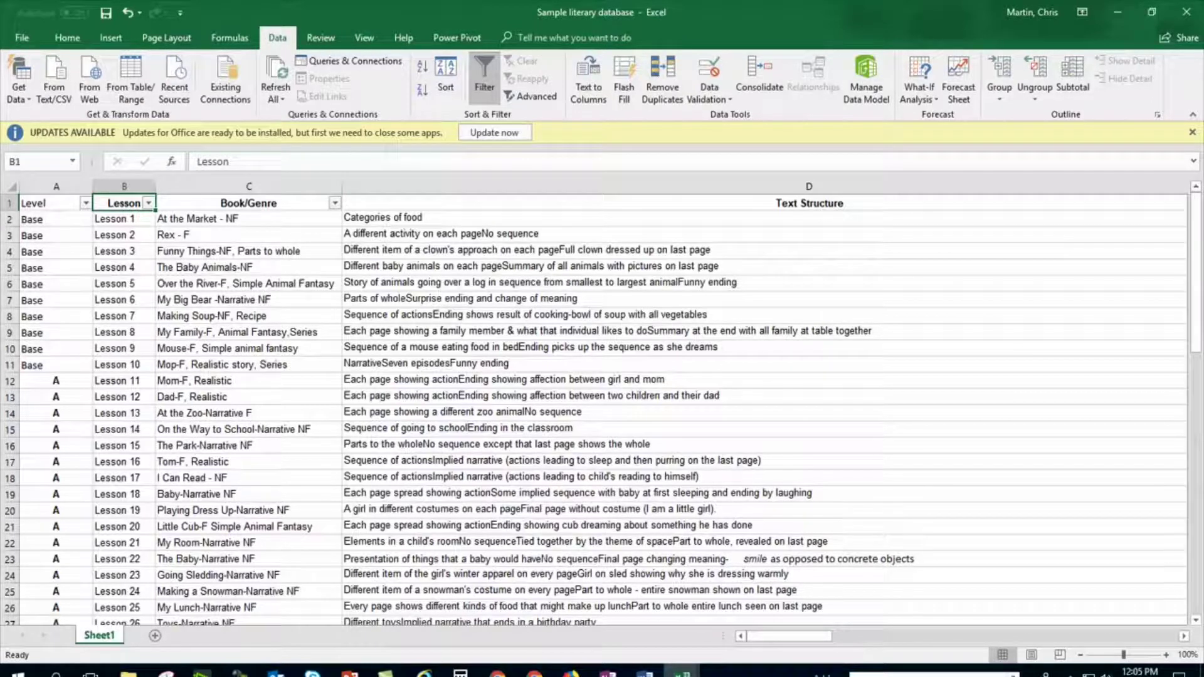
# Switch to the Word template and start a Letters mail merge
pyautogui.moveTo(684, 672)
pyautogui.moveTo(646, 671)
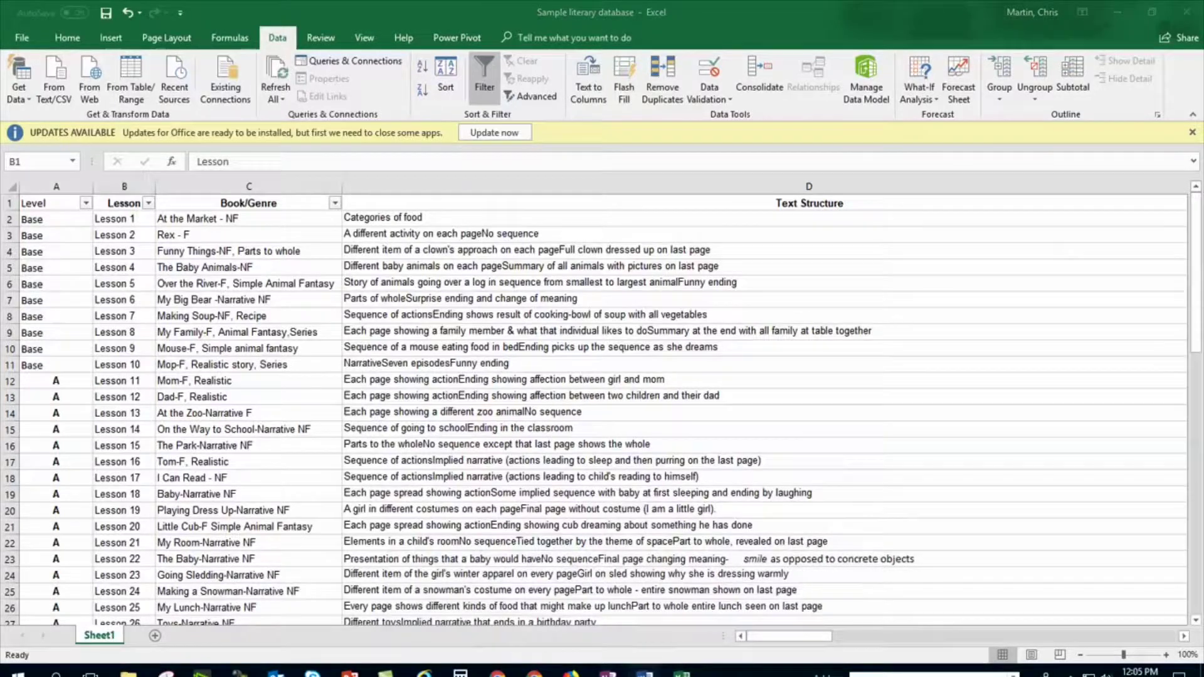
pyautogui.click(705, 622)
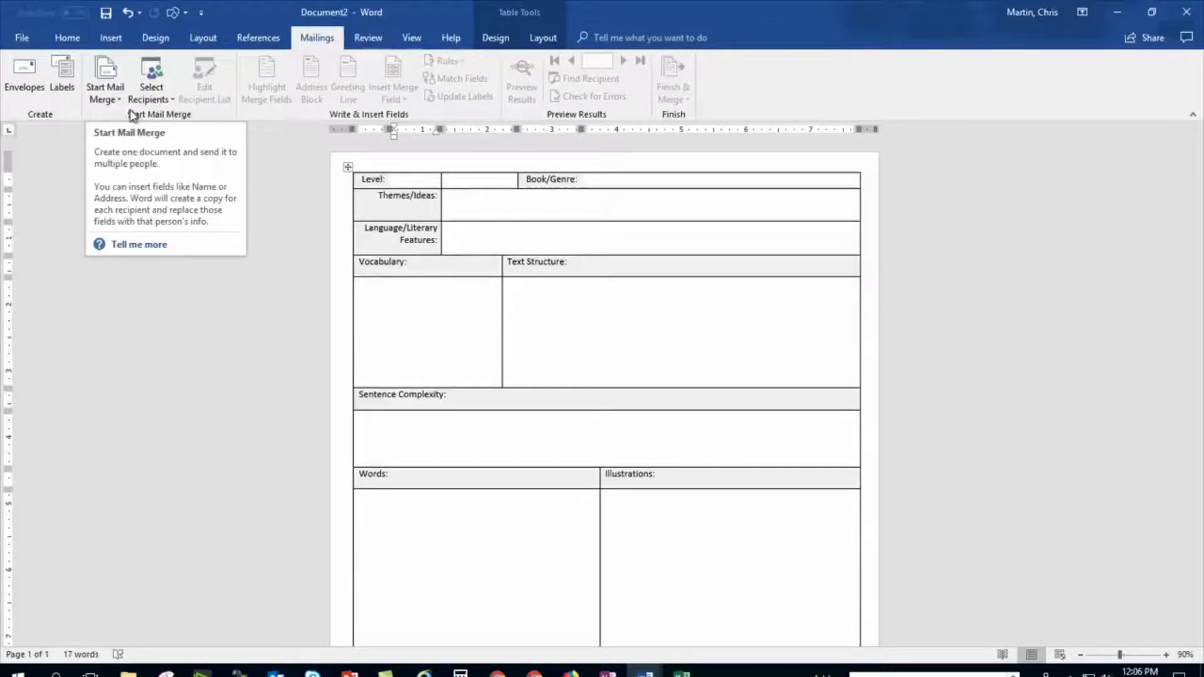
pyautogui.click(104, 99)
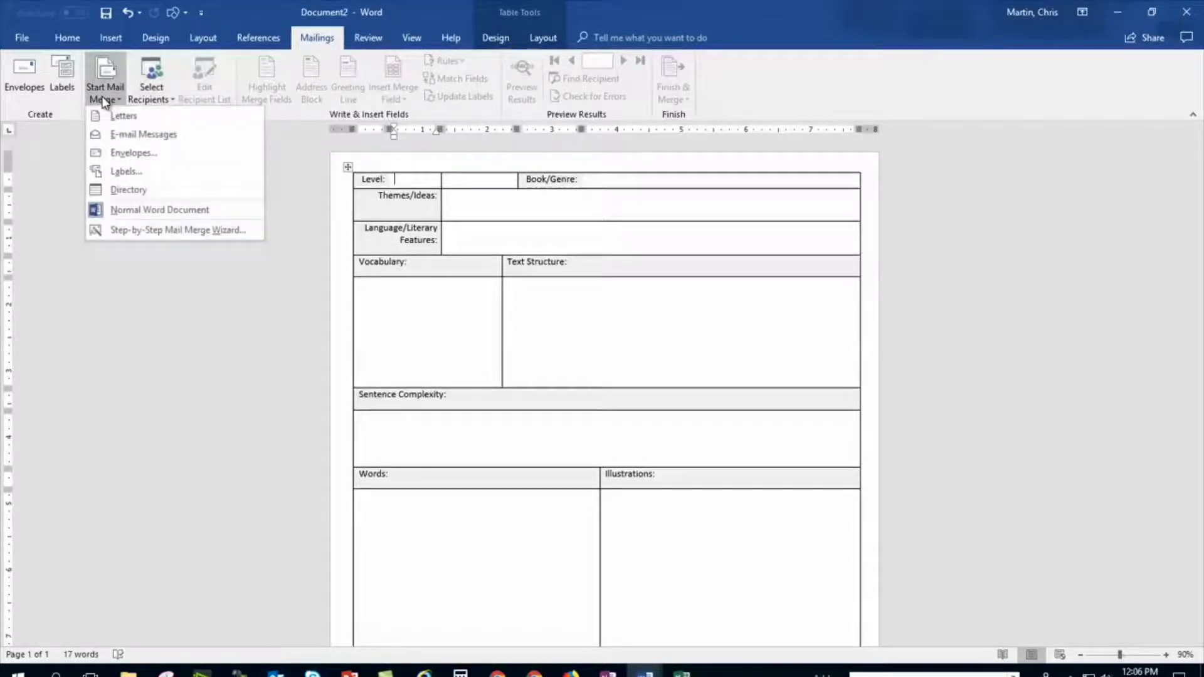
pyautogui.click(130, 117)
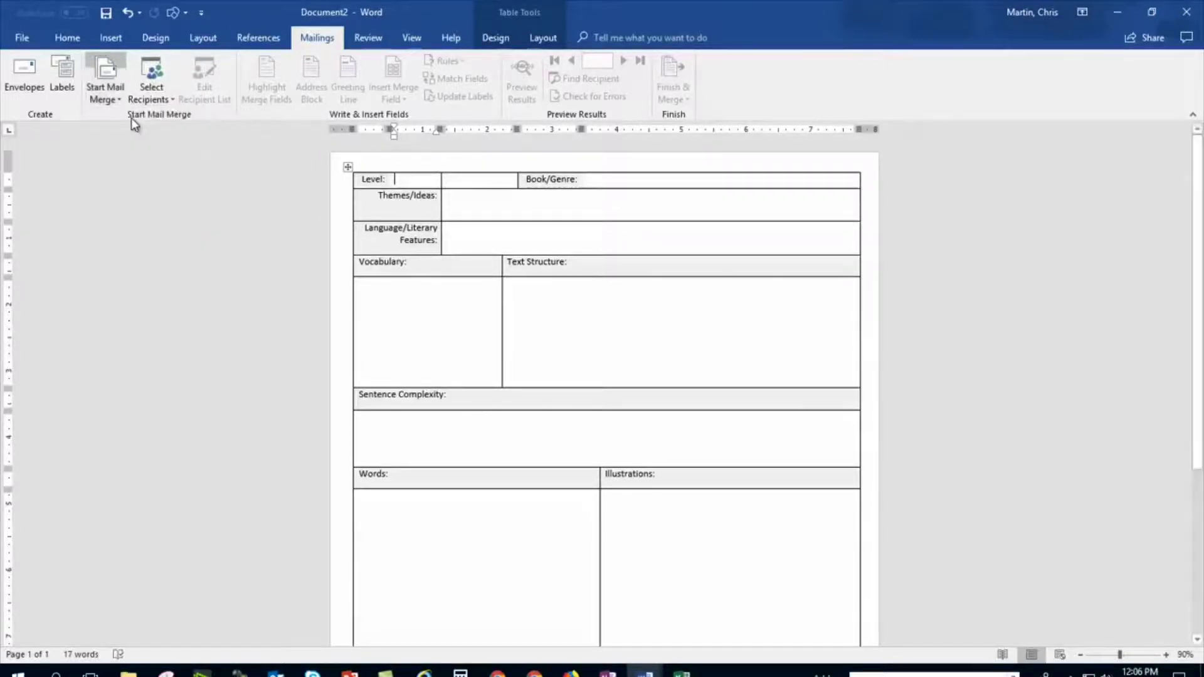
# Connect the existing Sample literary database workbook from the Training\Office folder as the recipient list, using table Sheet1$ with first-row column headers
pyautogui.click(162, 94)
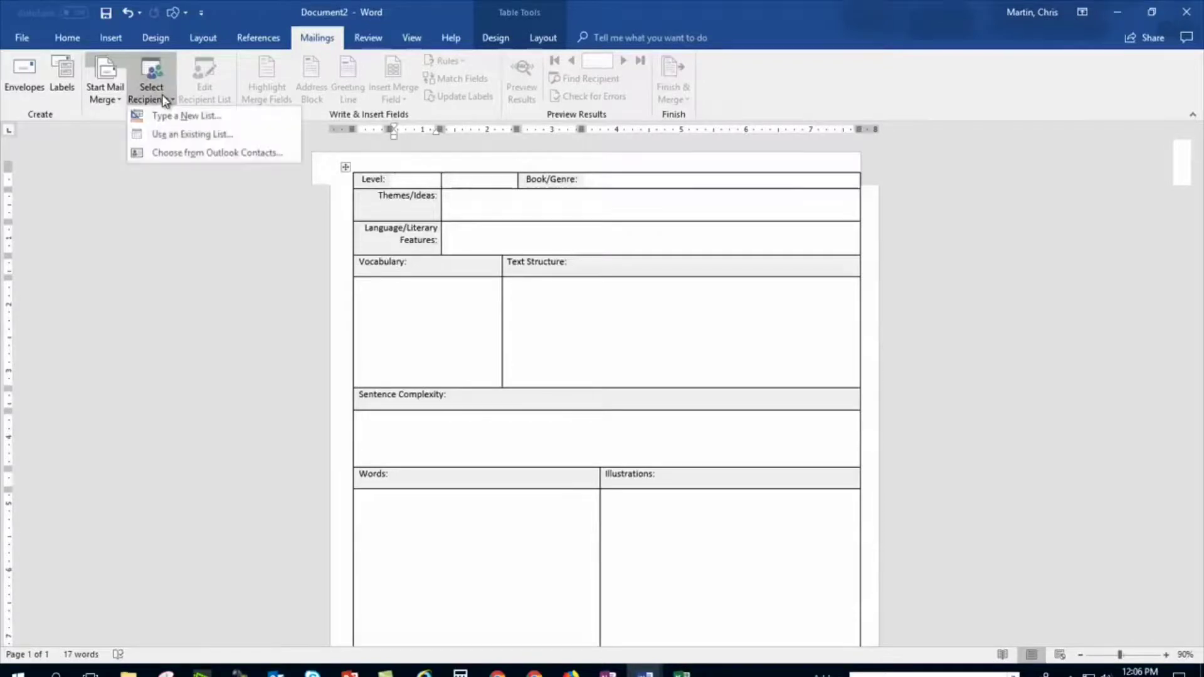
pyautogui.click(171, 133)
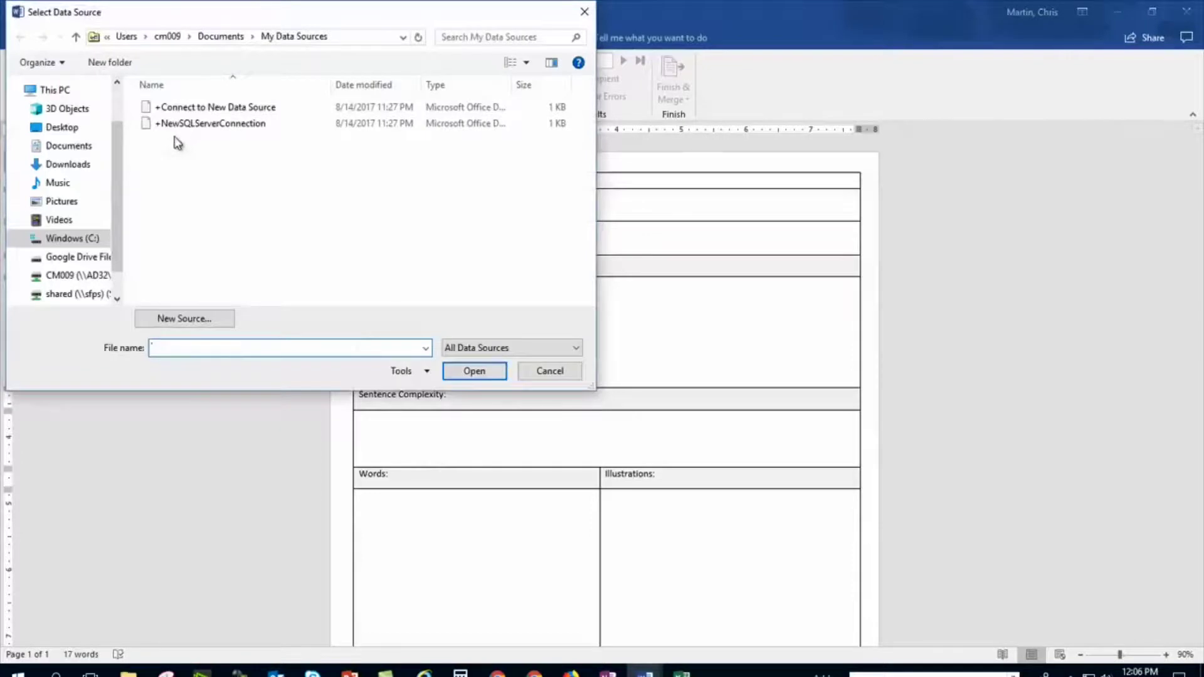
pyautogui.click(89, 280)
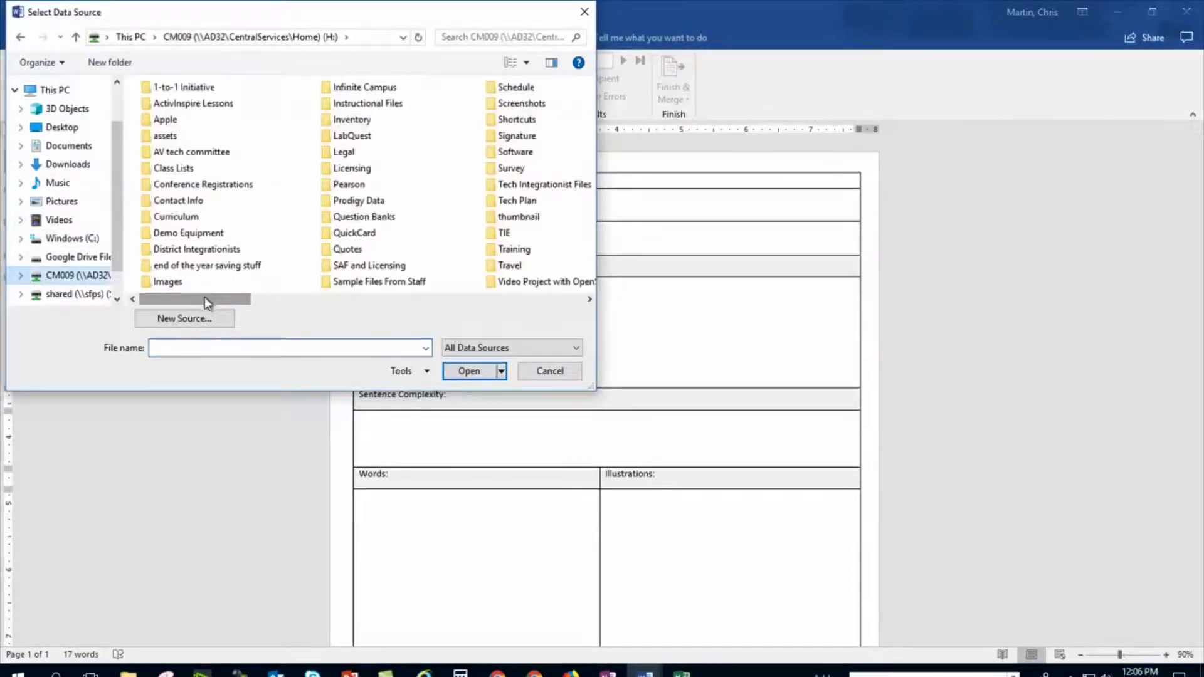
pyautogui.moveTo(204, 296); pyautogui.dragTo(292, 301)
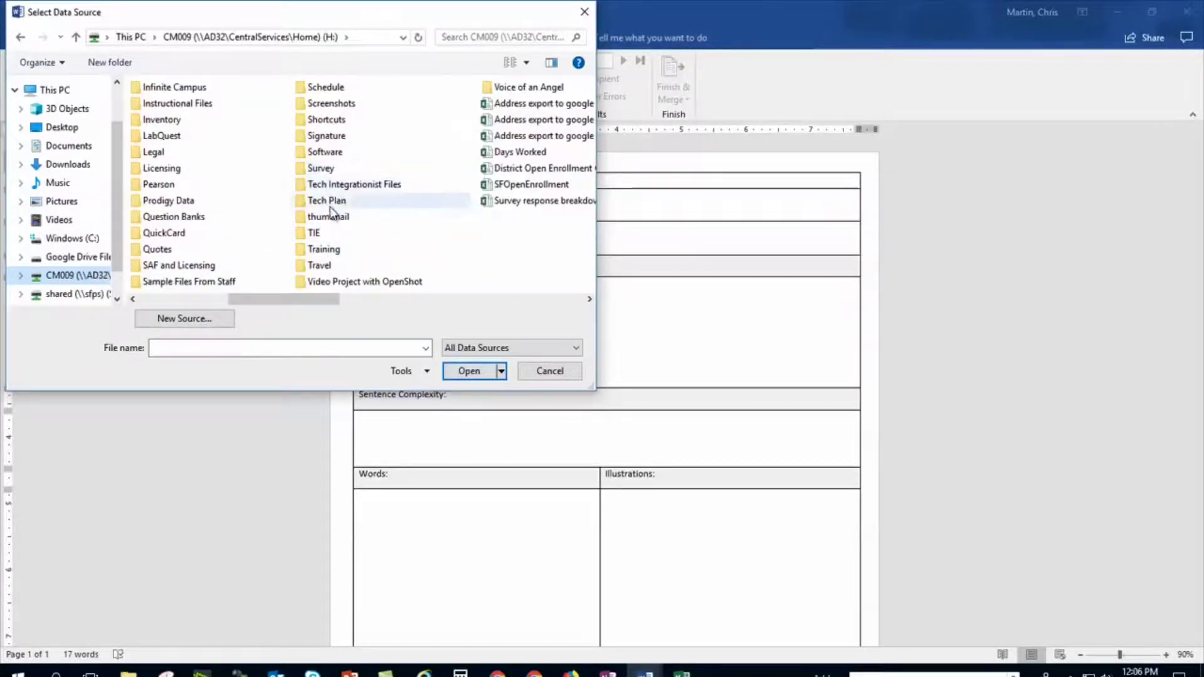
pyautogui.doubleClick(319, 250)
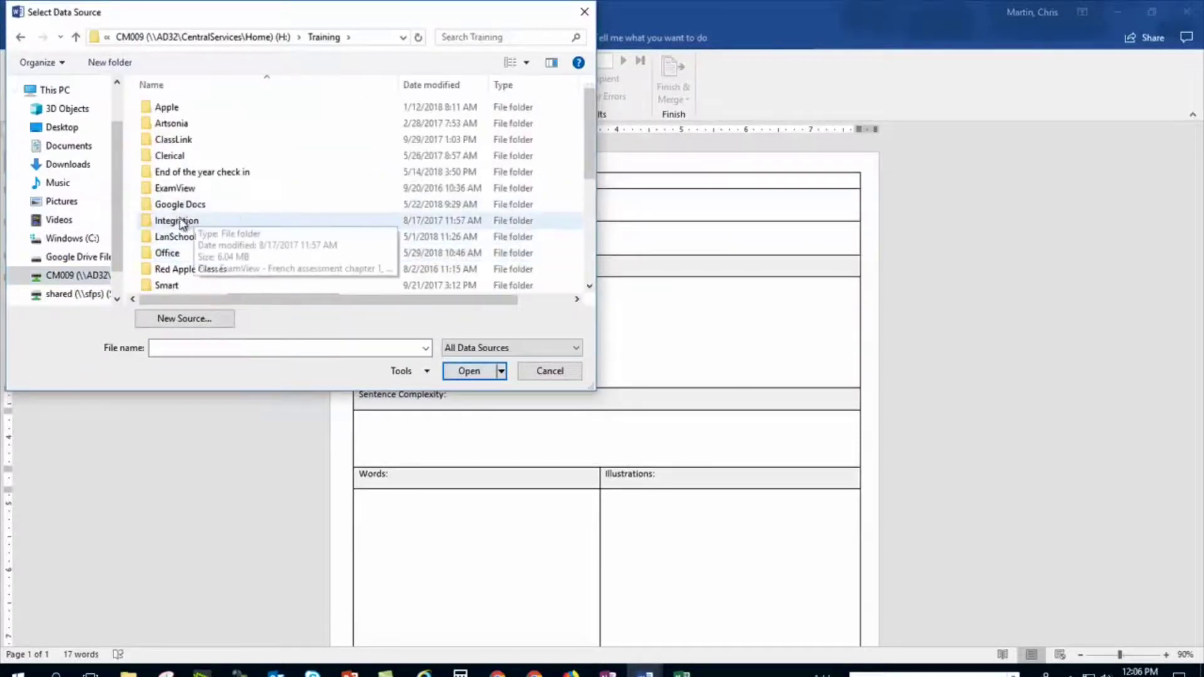
pyautogui.click(170, 254)
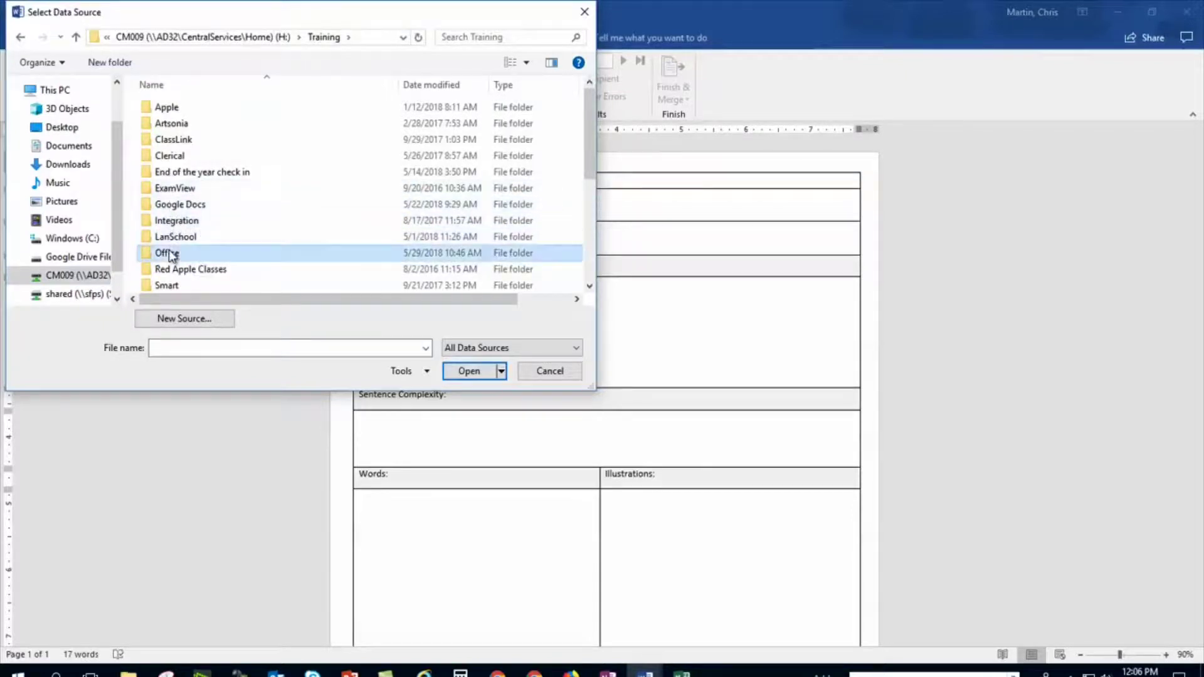
pyautogui.doubleClick(170, 254)
pyautogui.click(193, 224)
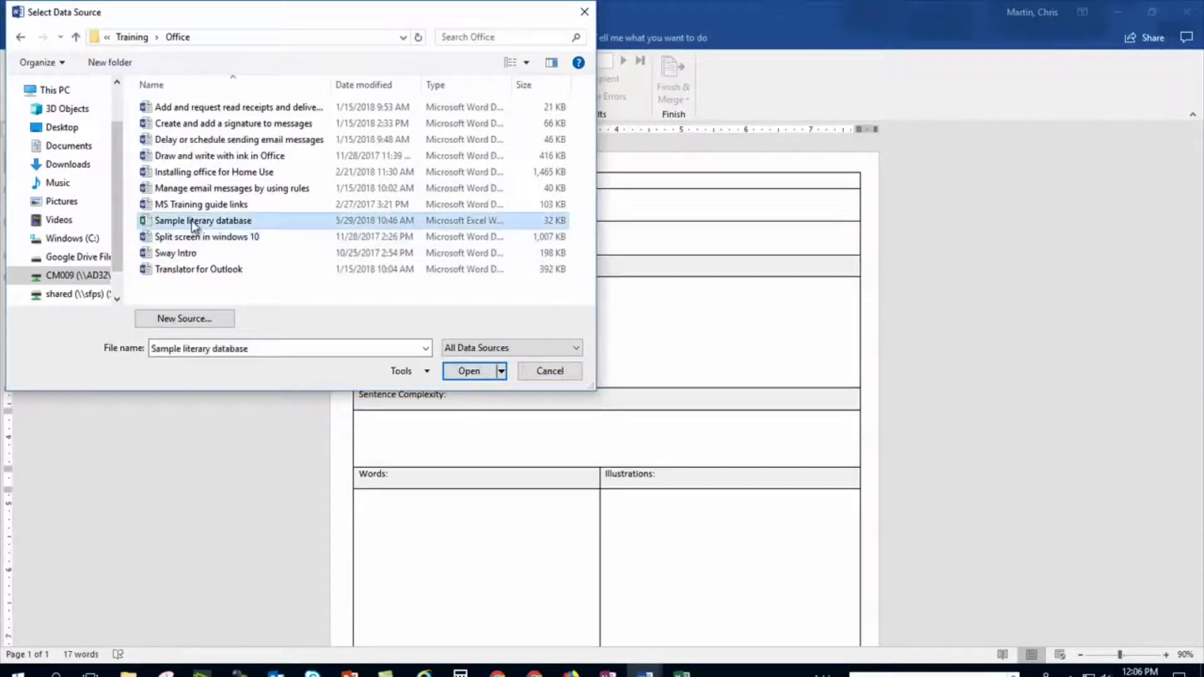
pyautogui.click(473, 370)
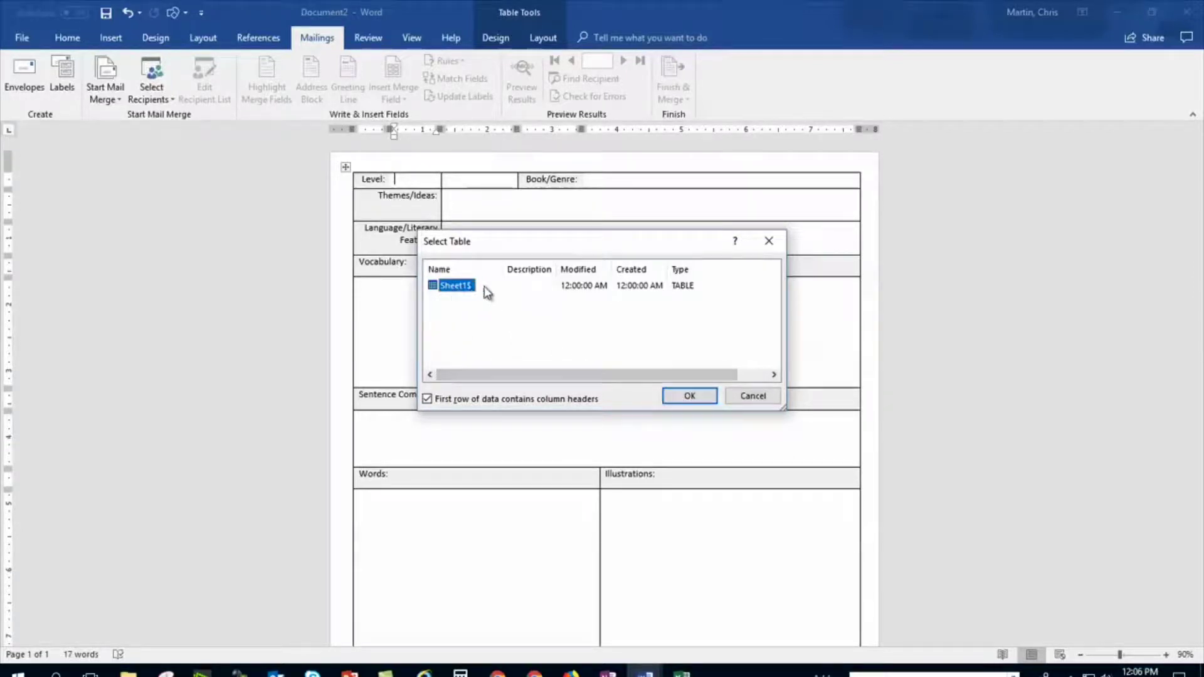
pyautogui.click(688, 397)
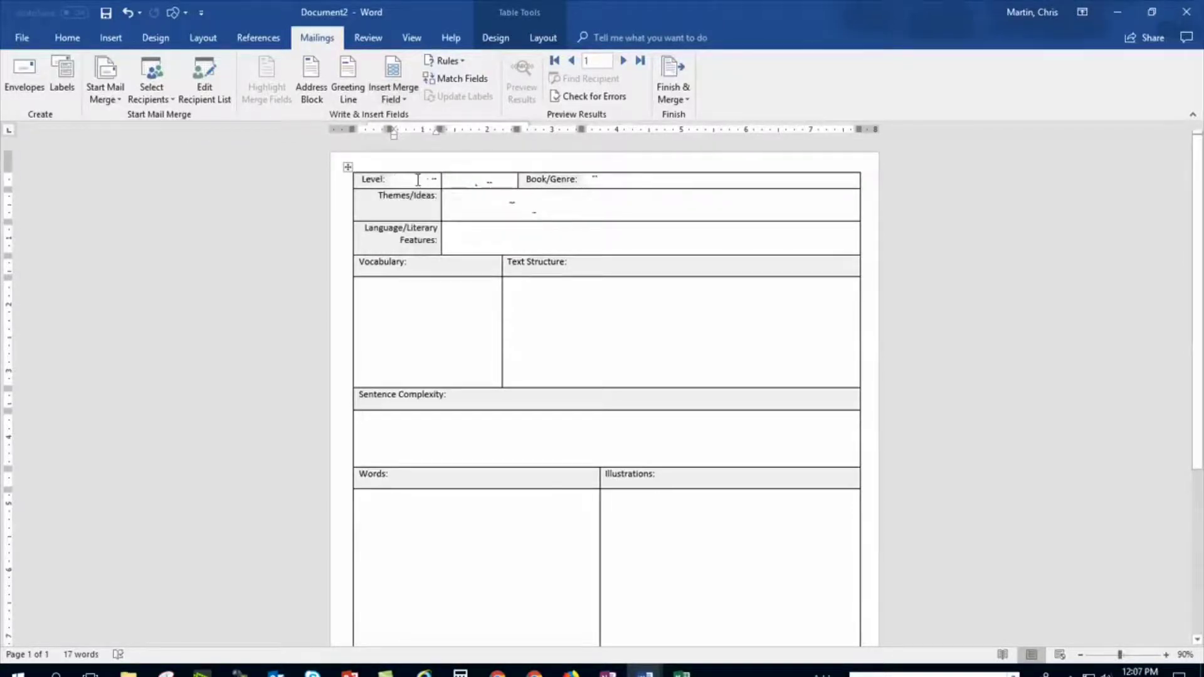
# Insert the Level merge field after the Level label and the BookGenre merge field after the Book/Genre label
pyautogui.click(398, 95)
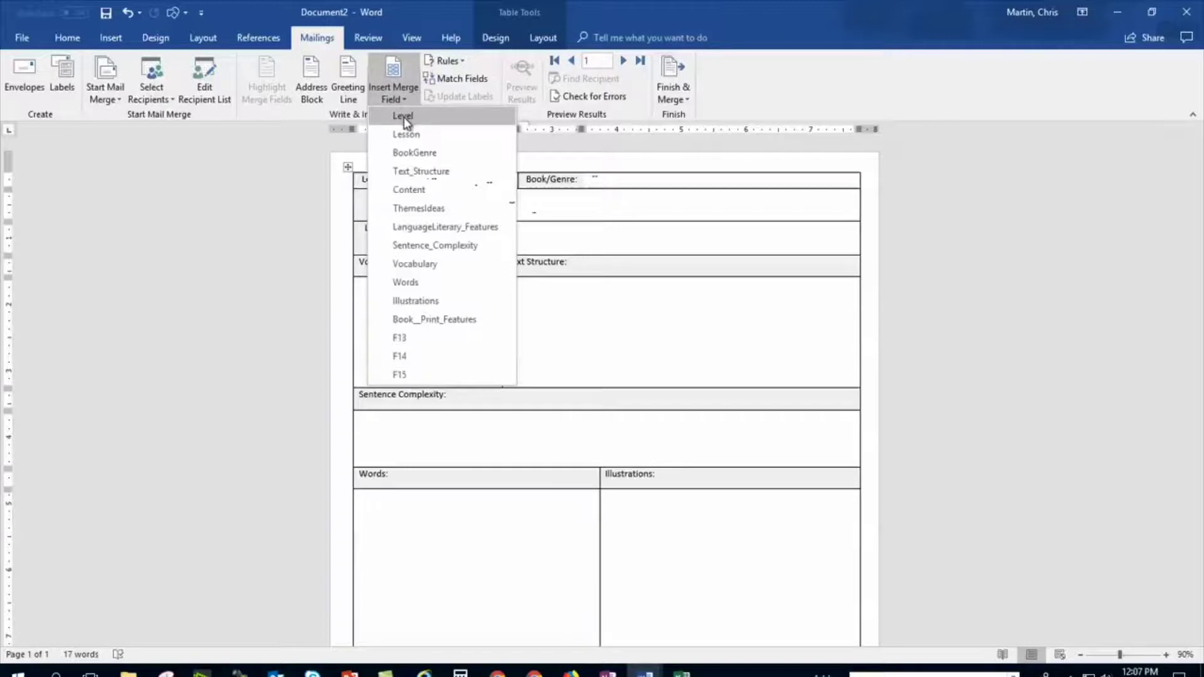
pyautogui.click(405, 117)
pyautogui.click(594, 180)
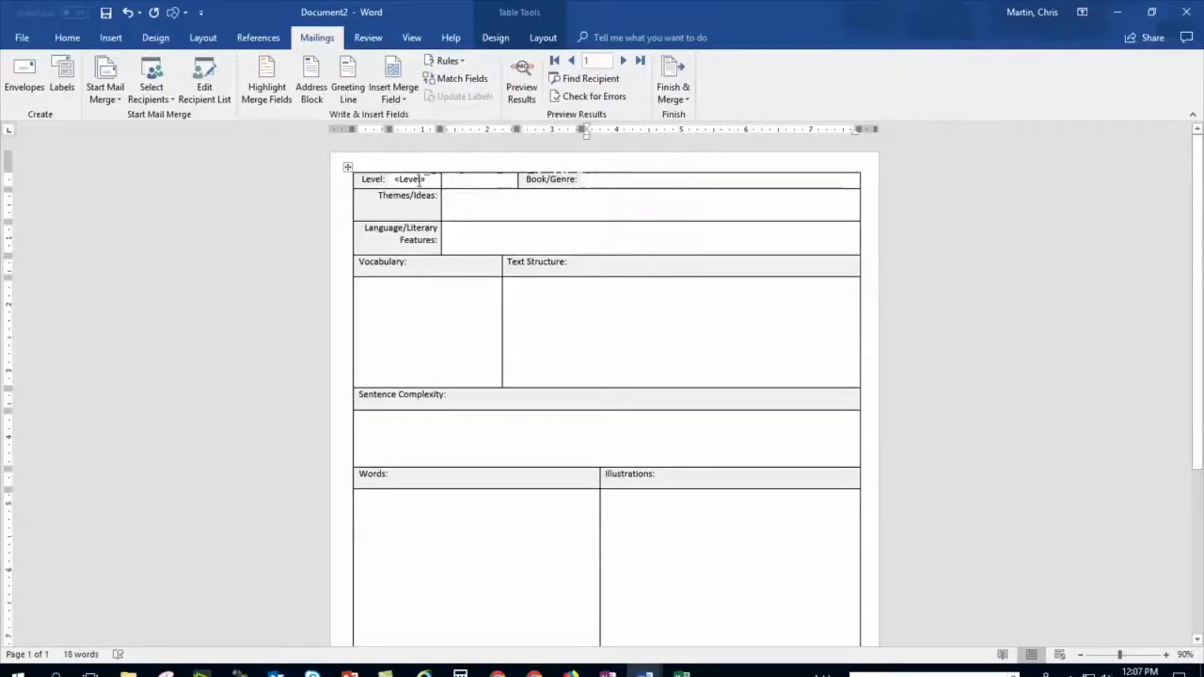
pyautogui.click(399, 98)
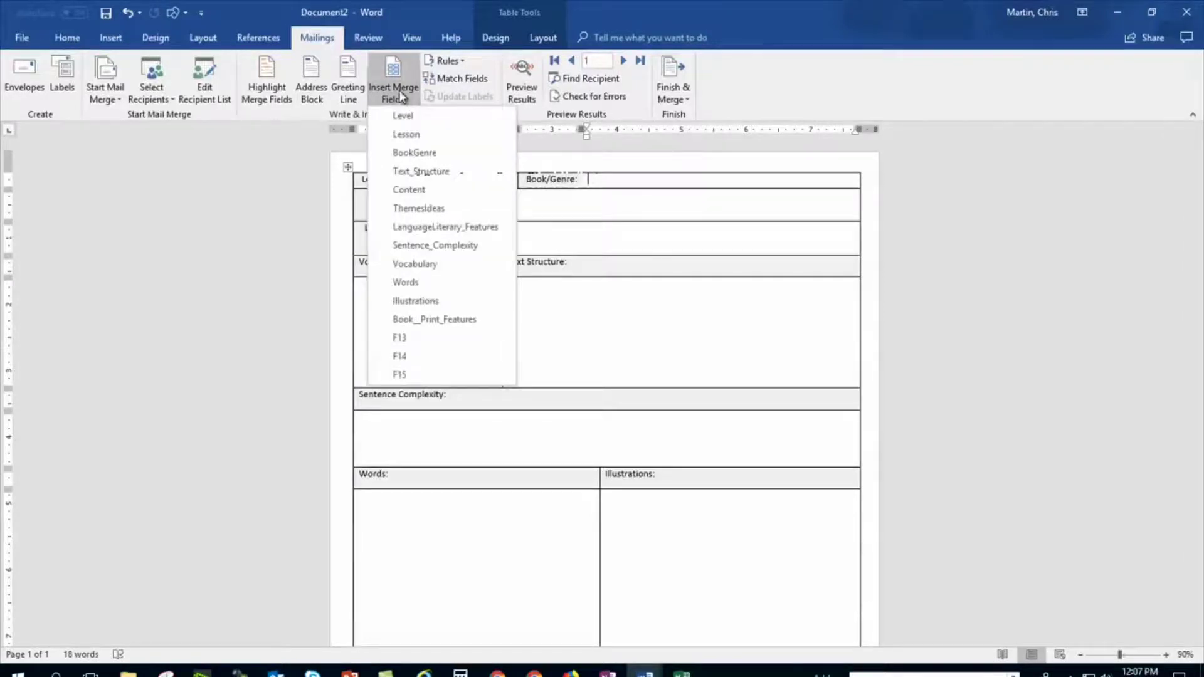
pyautogui.click(418, 150)
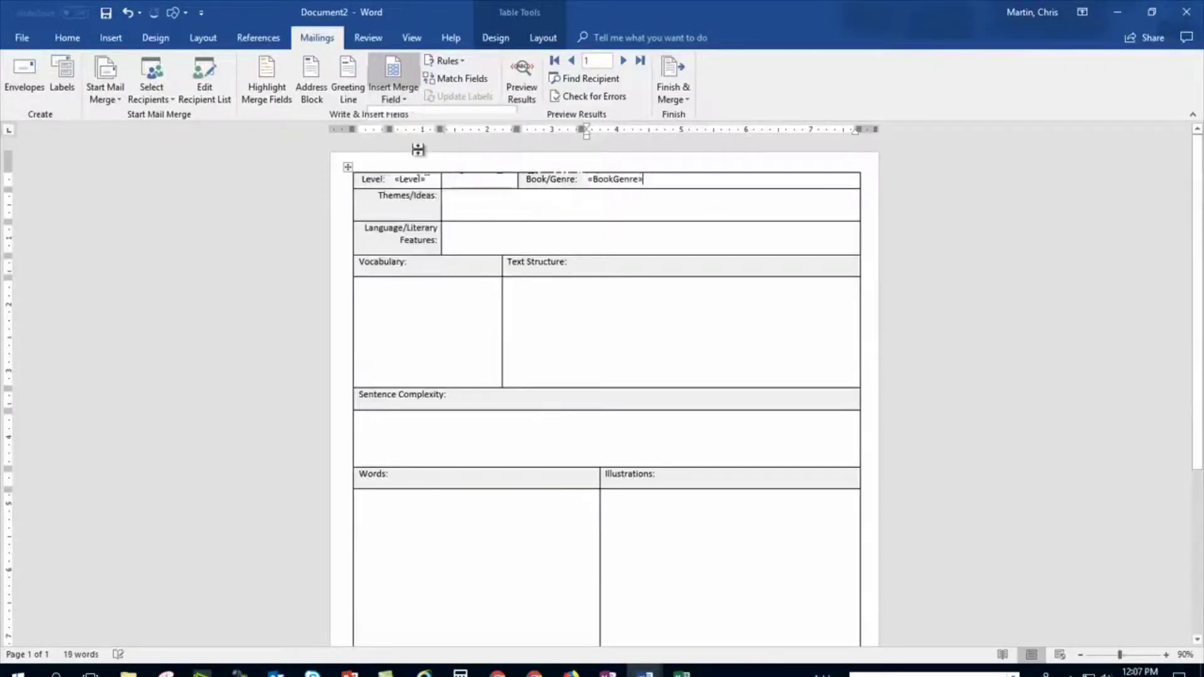
pyautogui.click(451, 180)
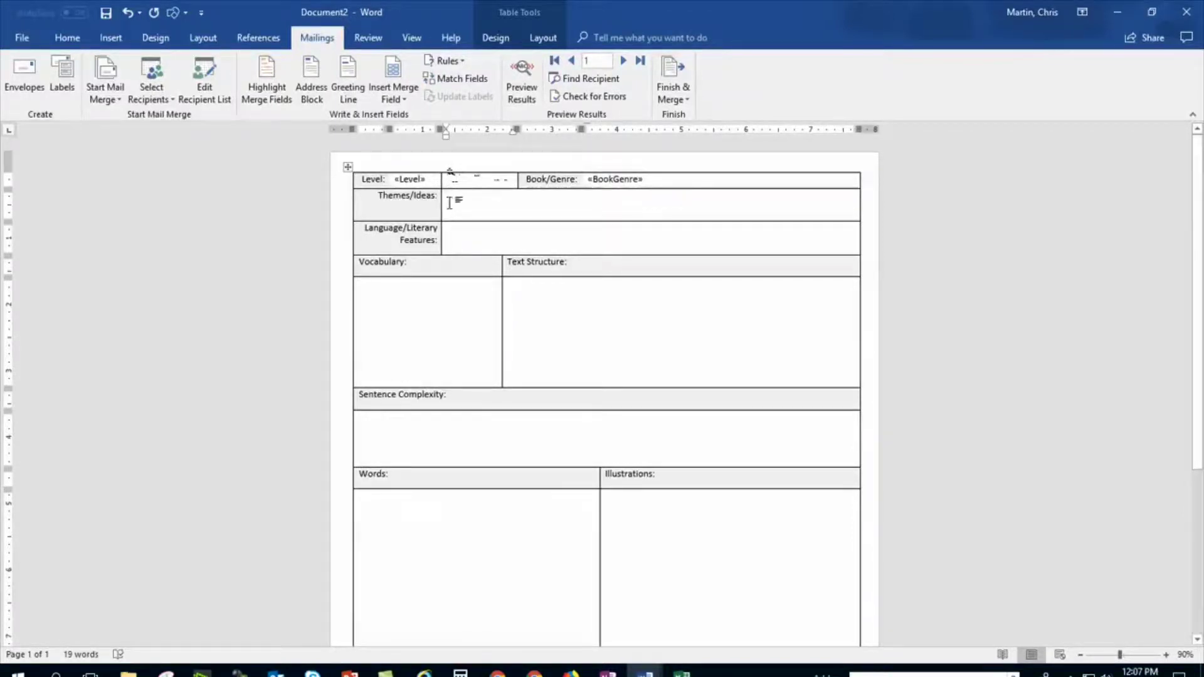
pyautogui.click(393, 94)
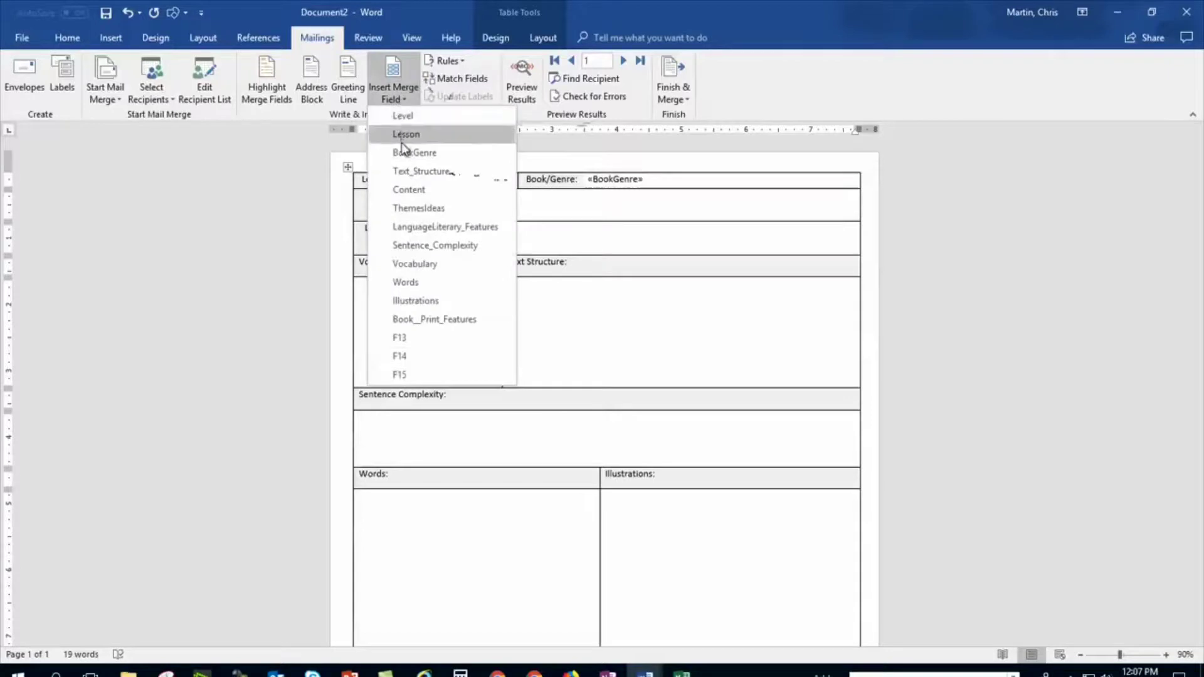
pyautogui.click(613, 226)
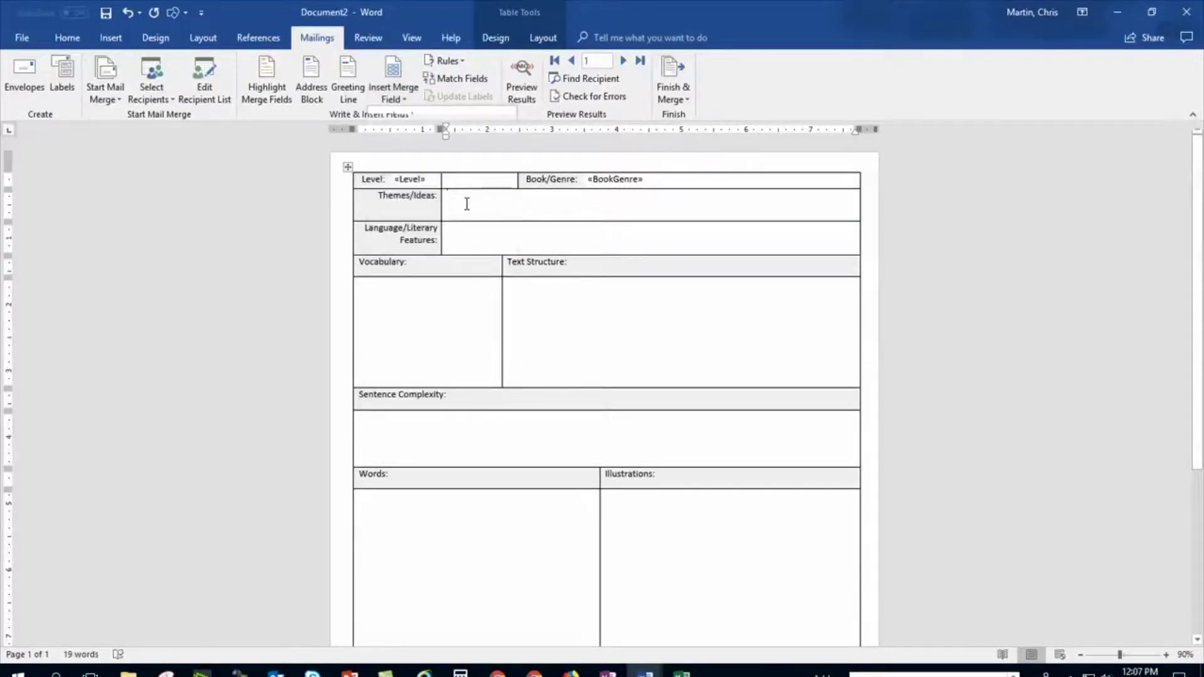
# Insert the ThemesIdeas merge field beside Themes/Ideas and the LanguageLiterary_Features merge field beside Language/Literary Features
pyautogui.click(394, 91)
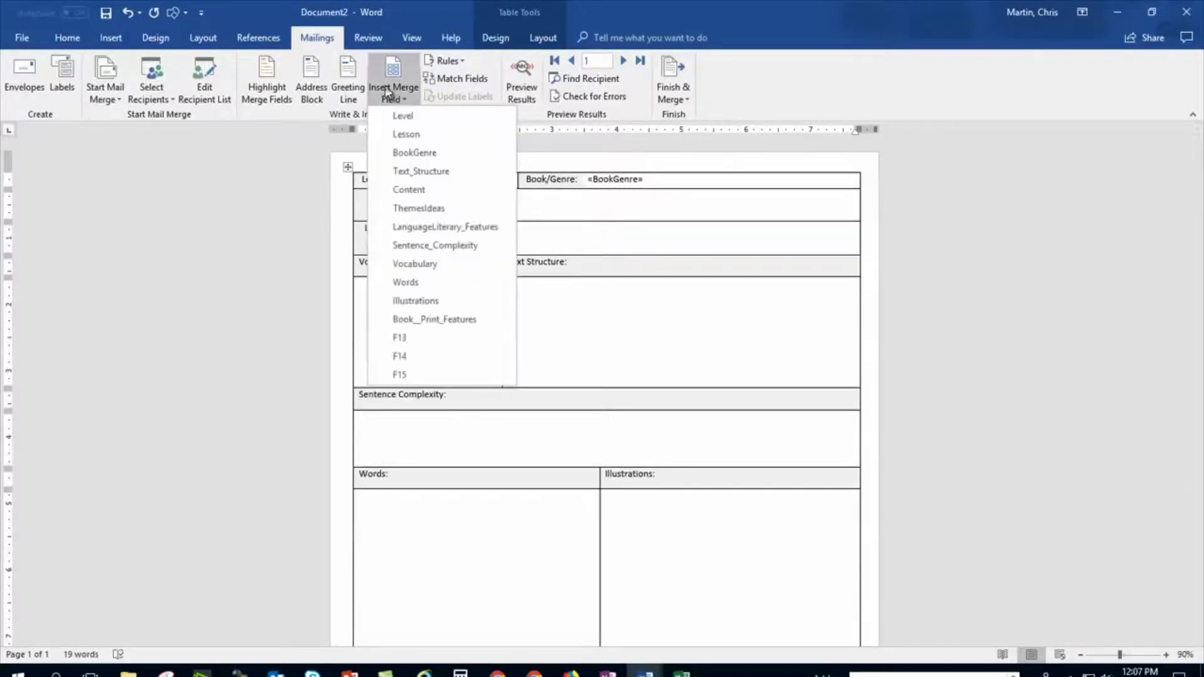
pyautogui.click(418, 210)
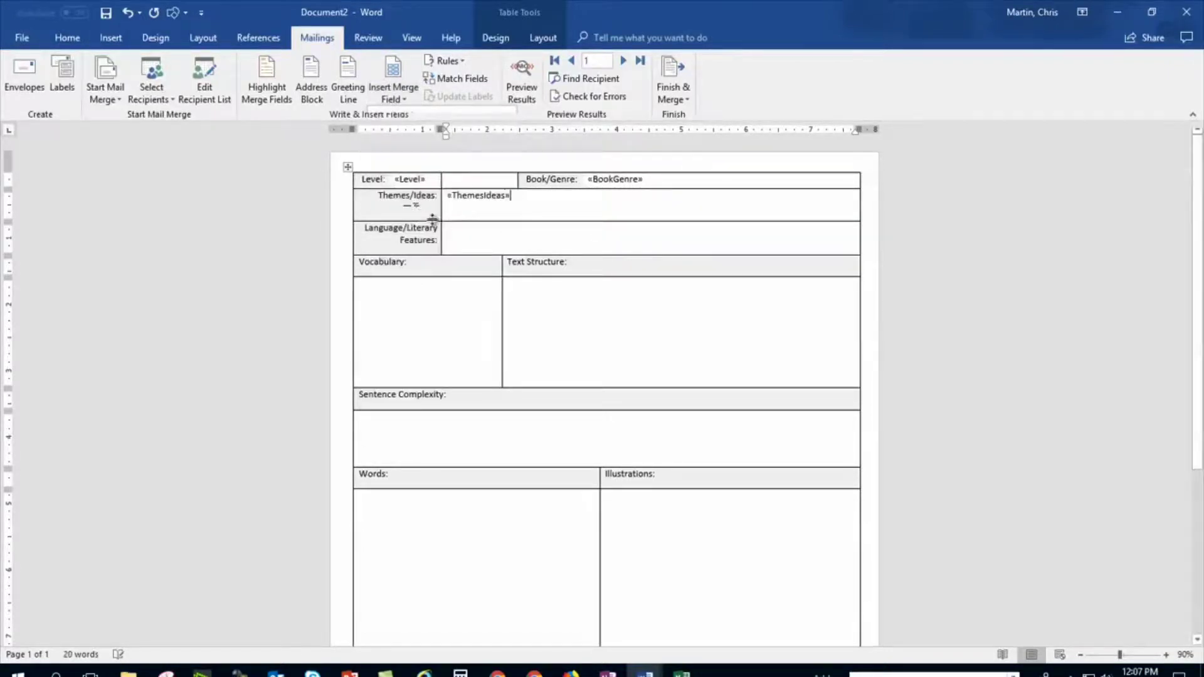
pyautogui.click(407, 97)
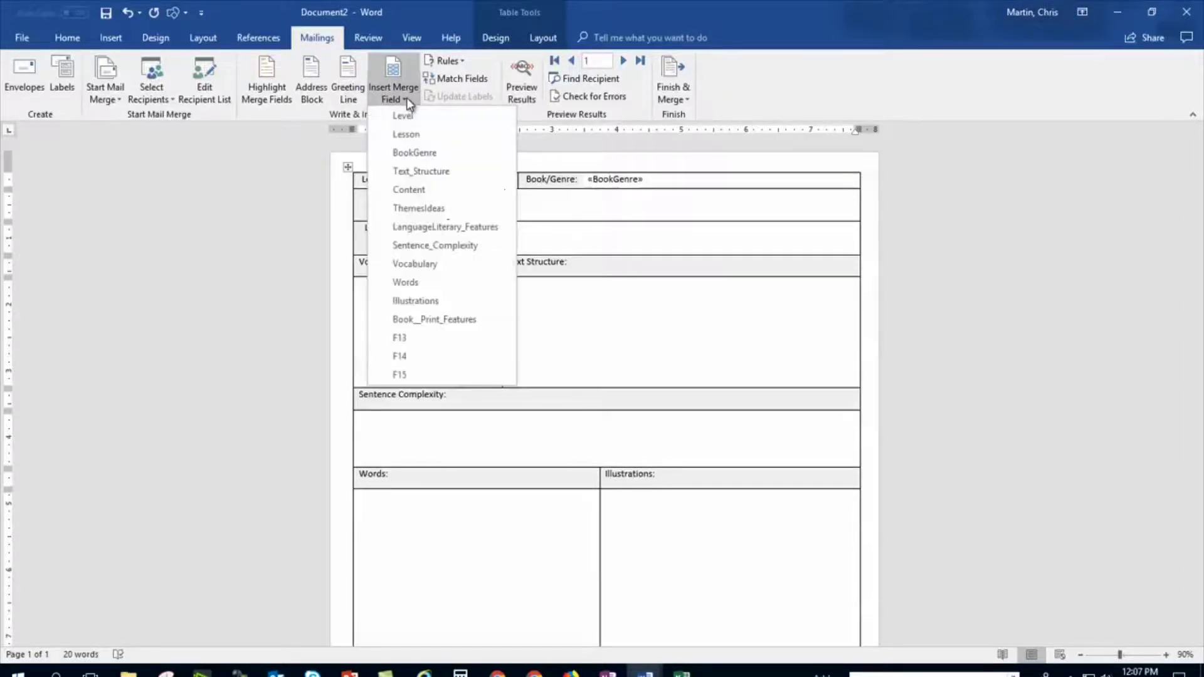
pyautogui.click(429, 227)
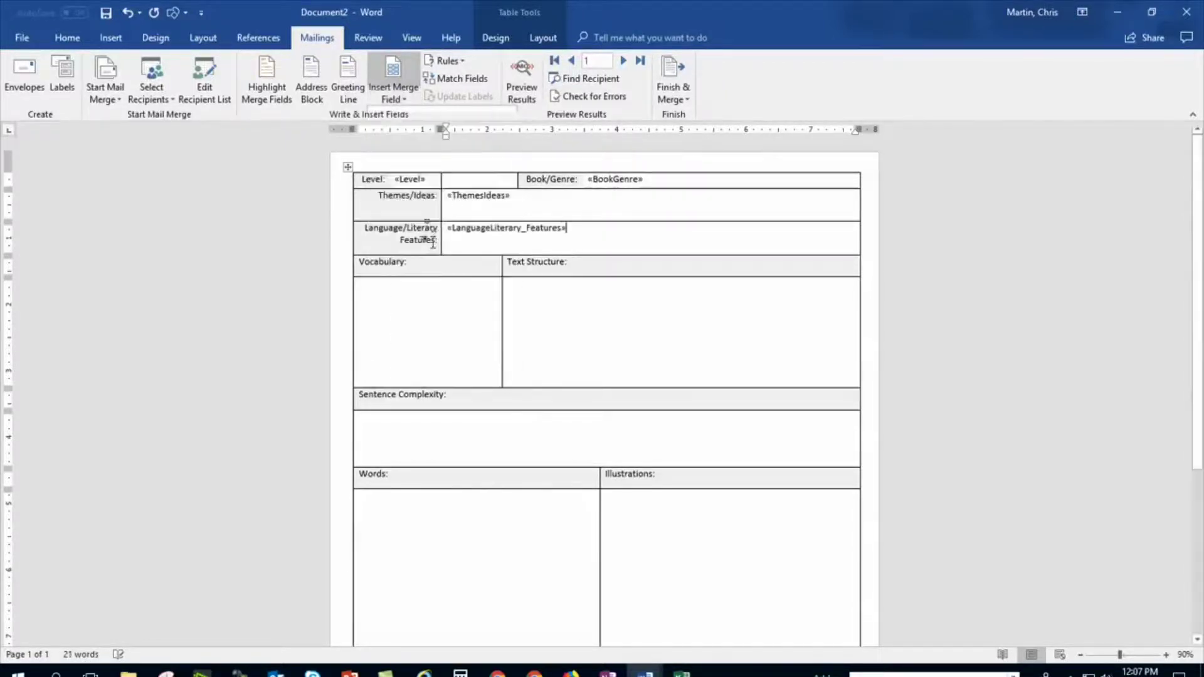
# Insert the Vocabulary merge field in the cell under Vocabulary and the Text_Structure merge field under Text Structure
pyautogui.click(402, 95)
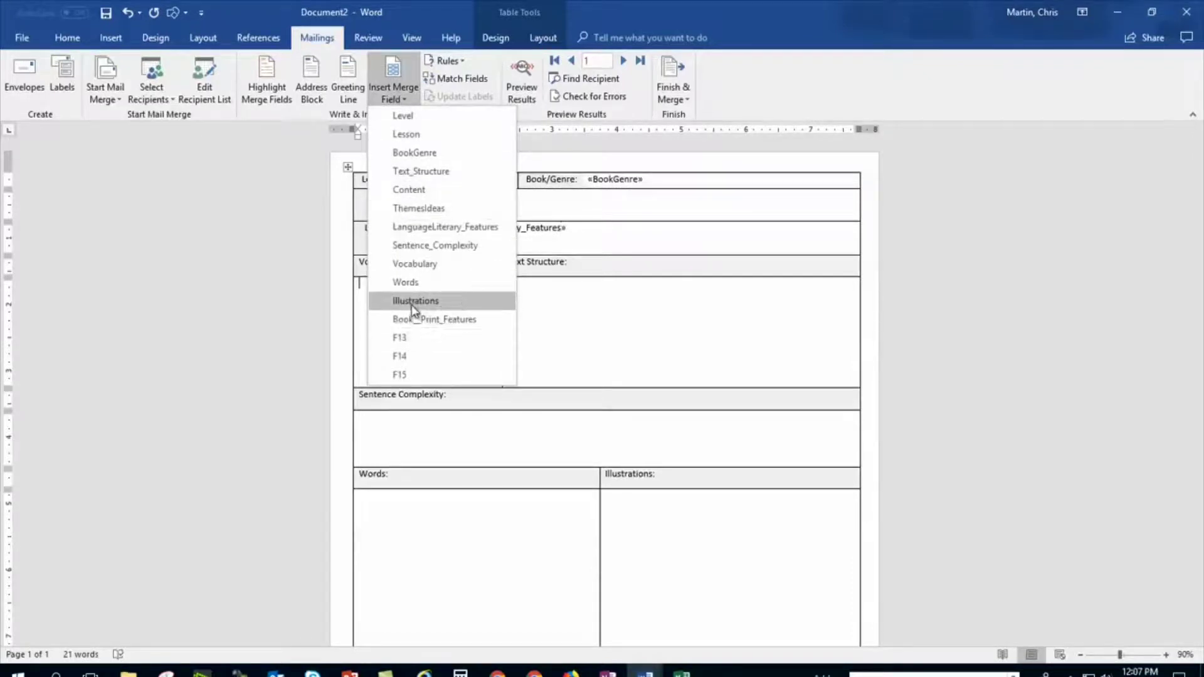
pyautogui.click(409, 264)
pyautogui.click(571, 296)
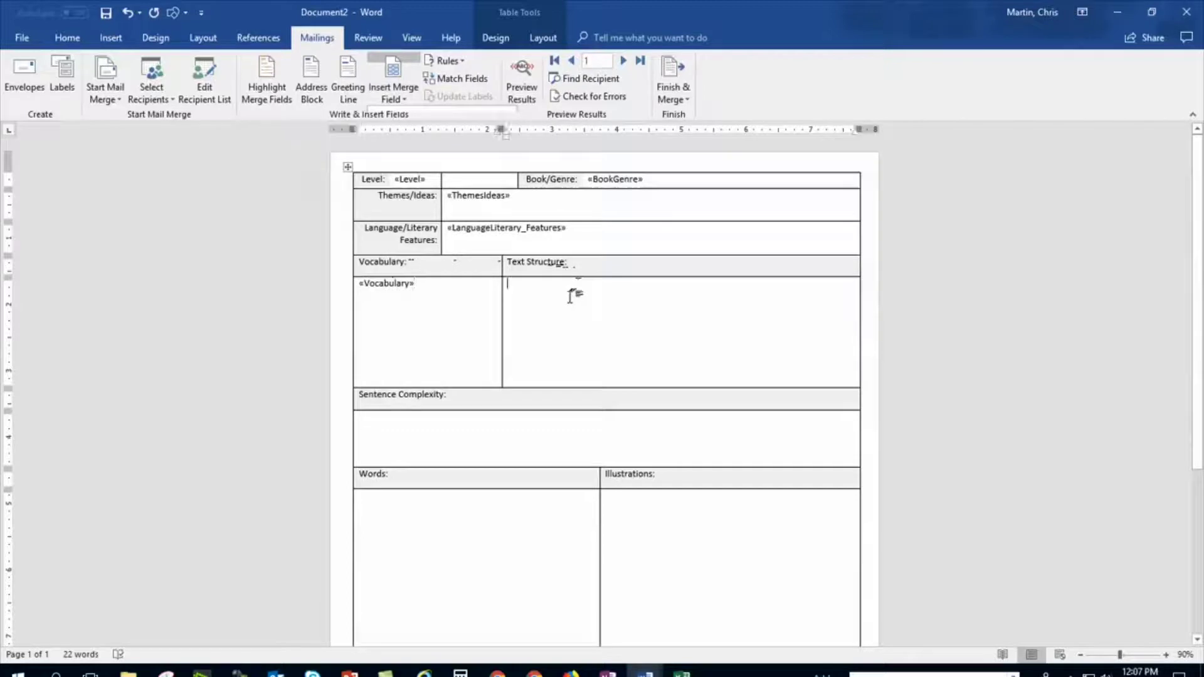
pyautogui.click(398, 94)
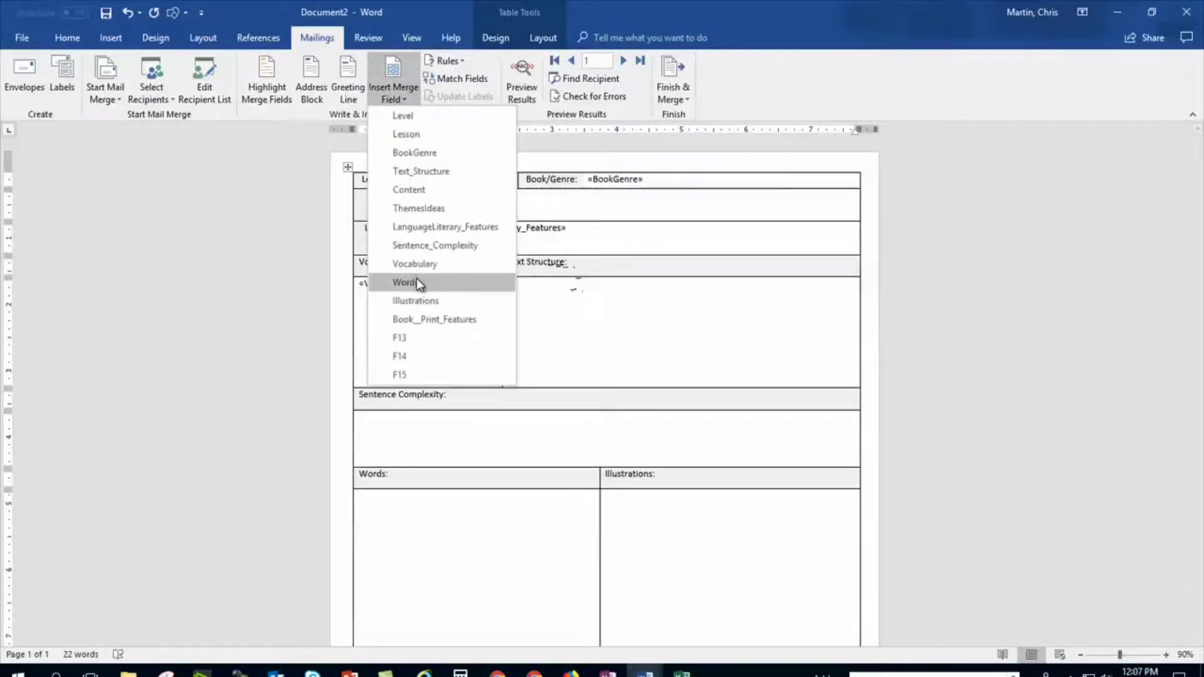
pyautogui.click(408, 176)
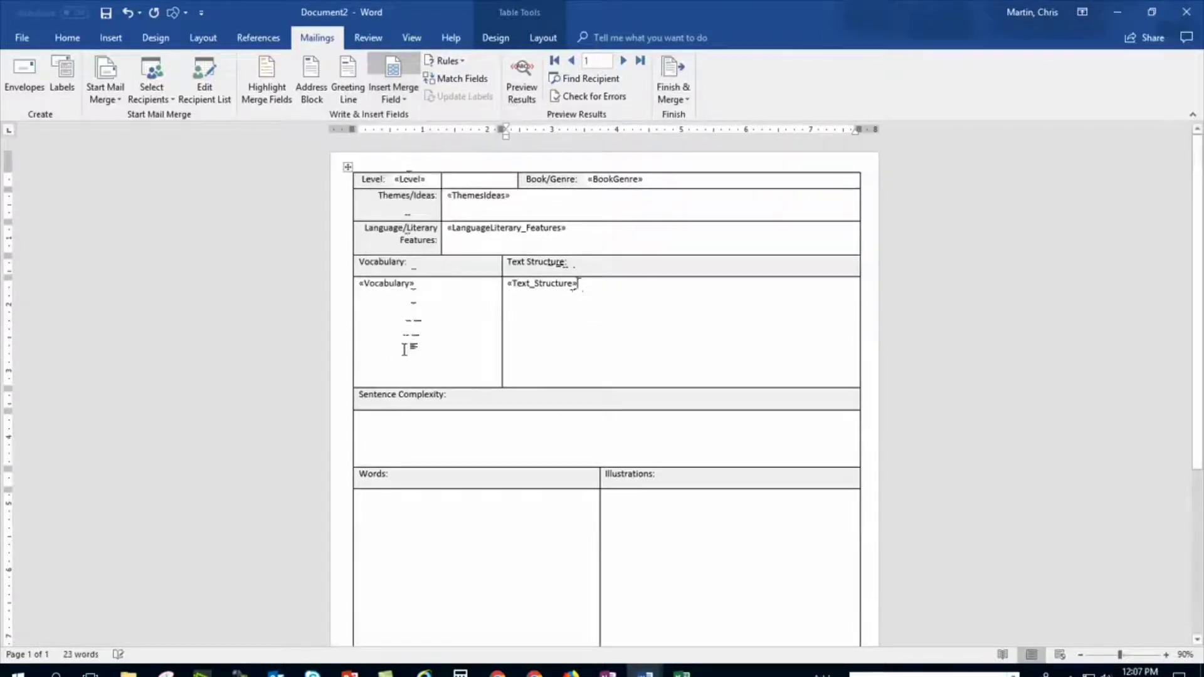
# Insert the Sentence_Complexity merge field in the cell under Sentence Complexity and the Words merge field under Words
pyautogui.click(392, 426)
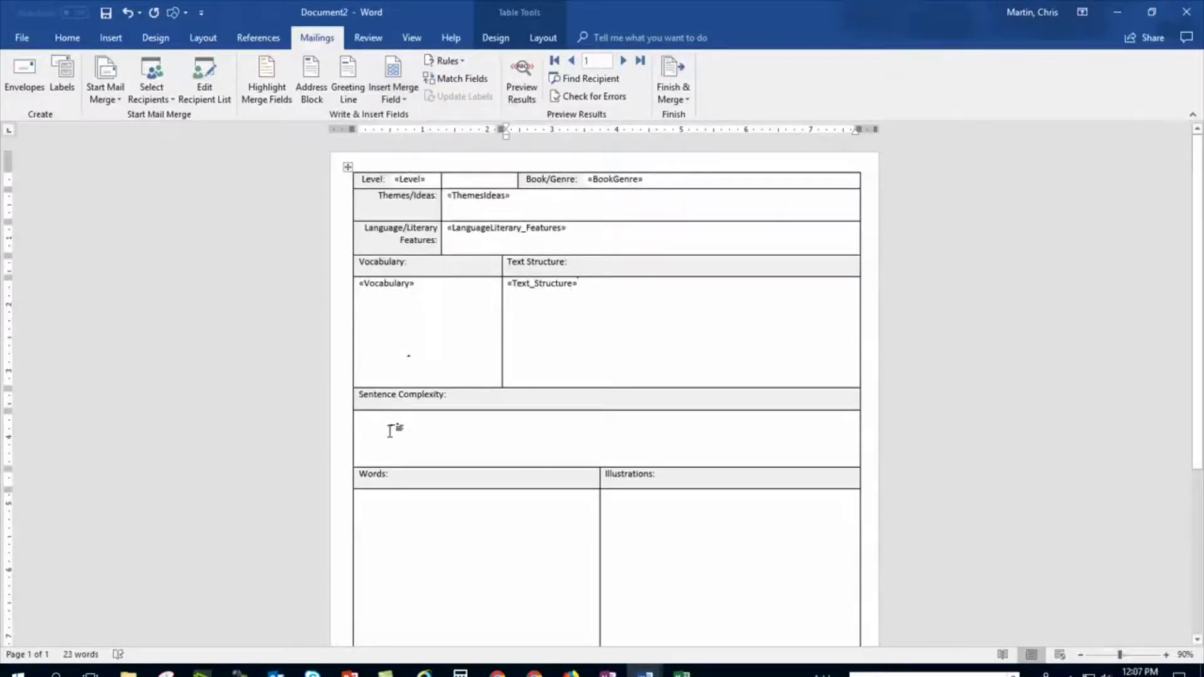
pyautogui.click(400, 97)
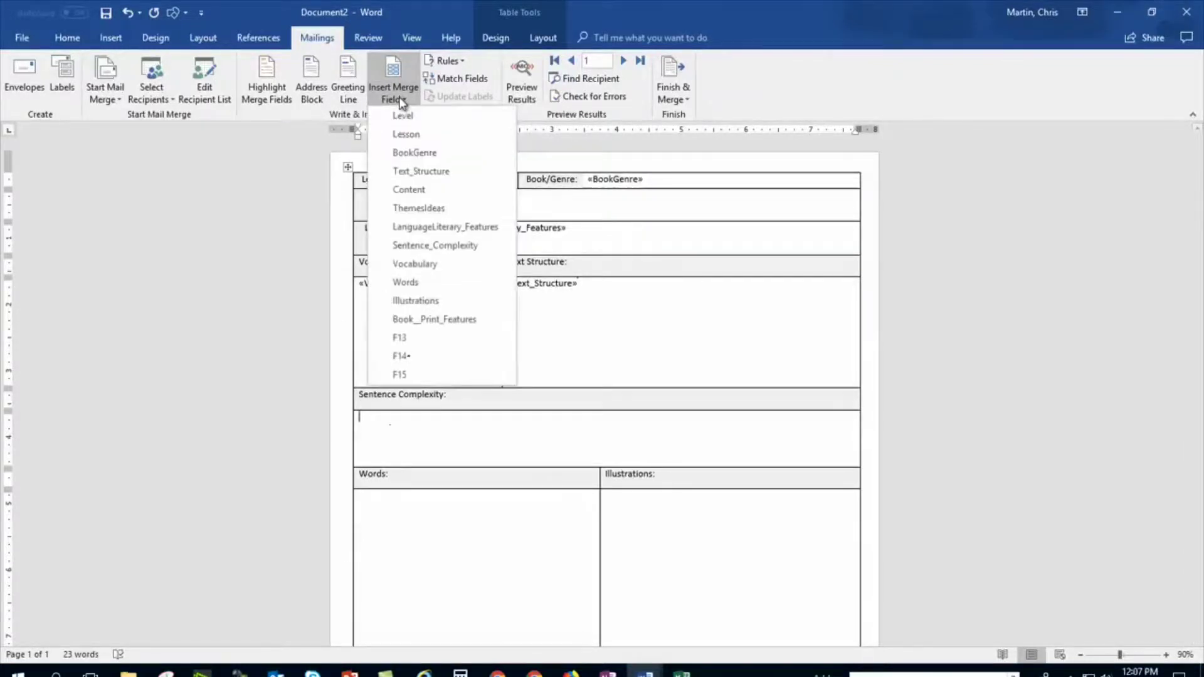
pyautogui.click(416, 246)
pyautogui.click(394, 530)
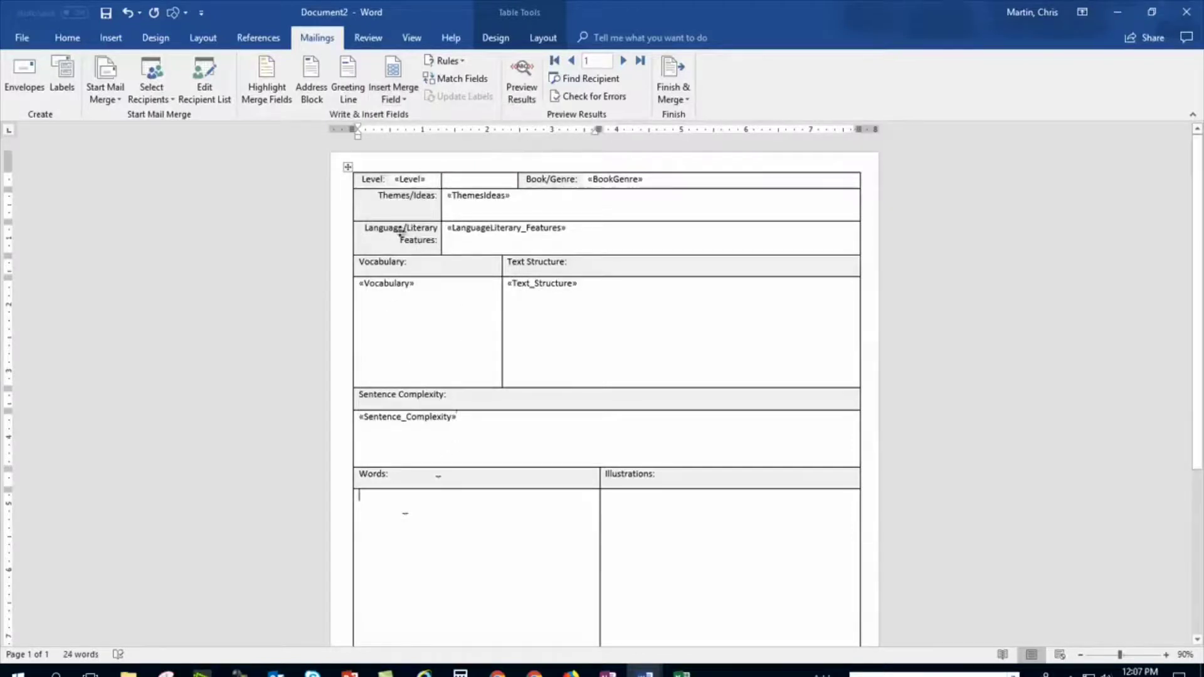
pyautogui.click(394, 93)
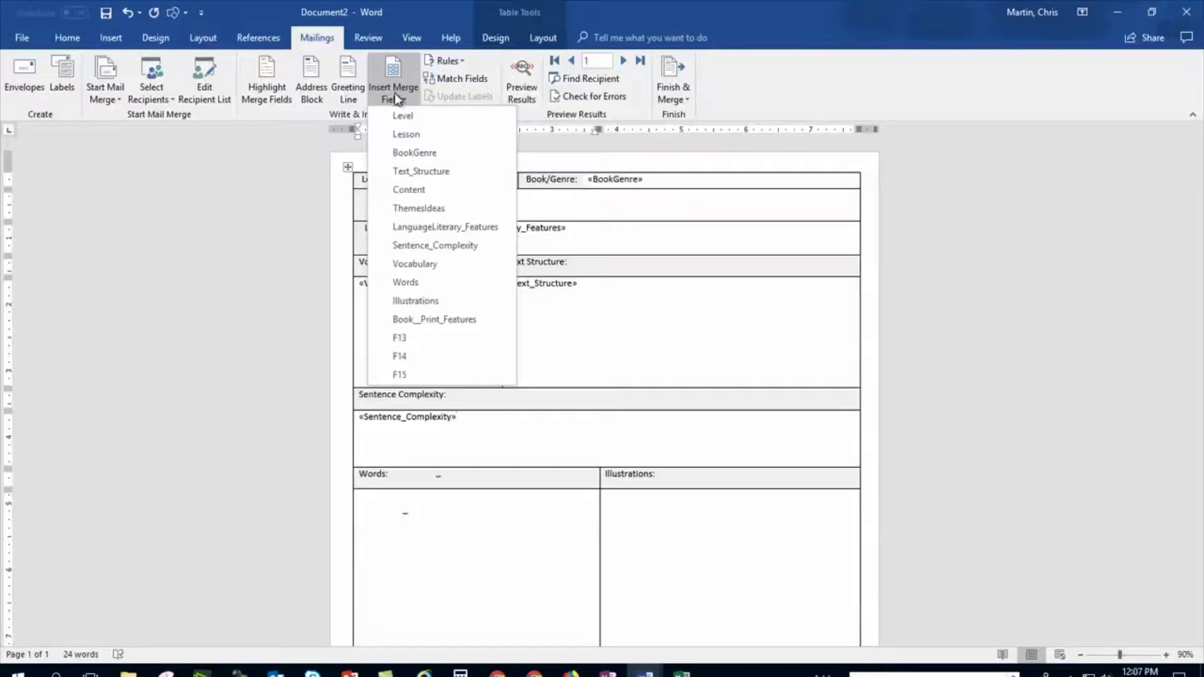
pyautogui.click(418, 282)
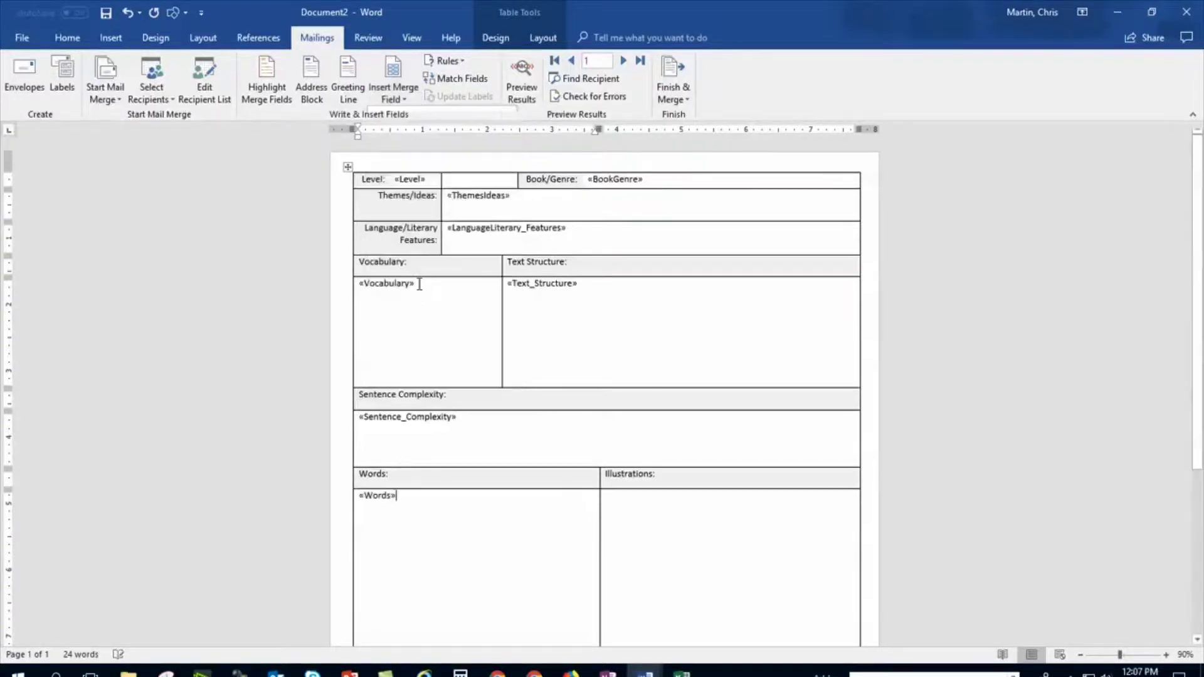
# Insert the Illustrations merge field in the empty cell under the Illustrations heading
pyautogui.click(638, 499)
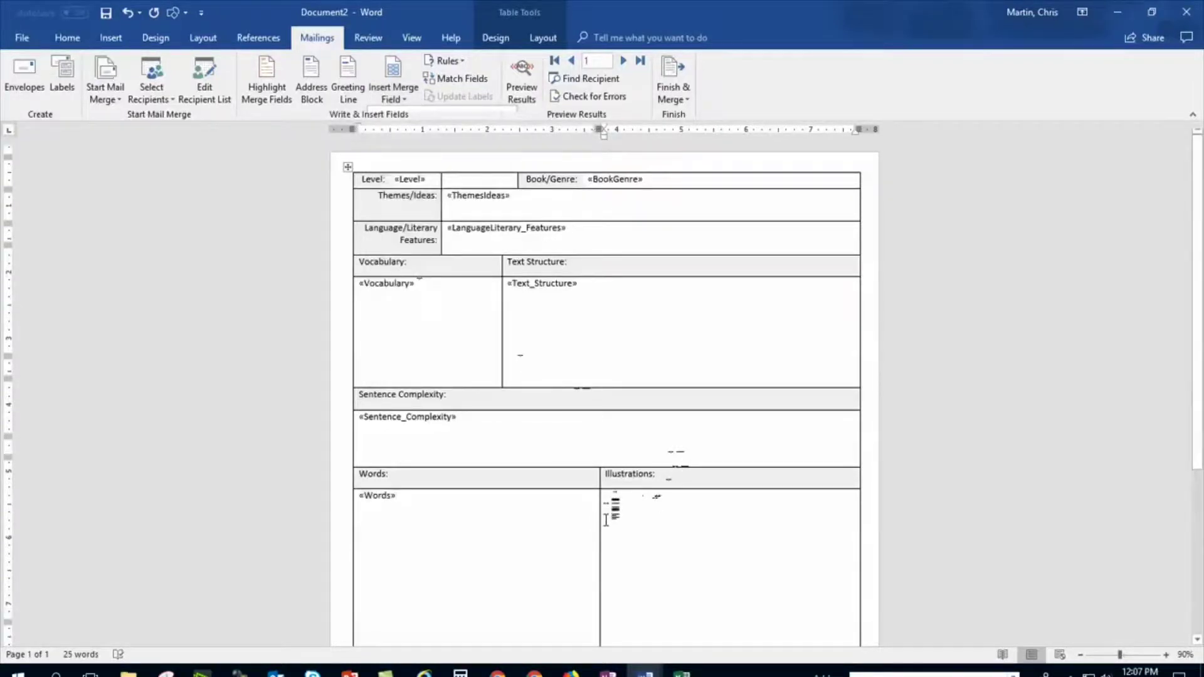
pyautogui.scroll(-3, 606, 519)
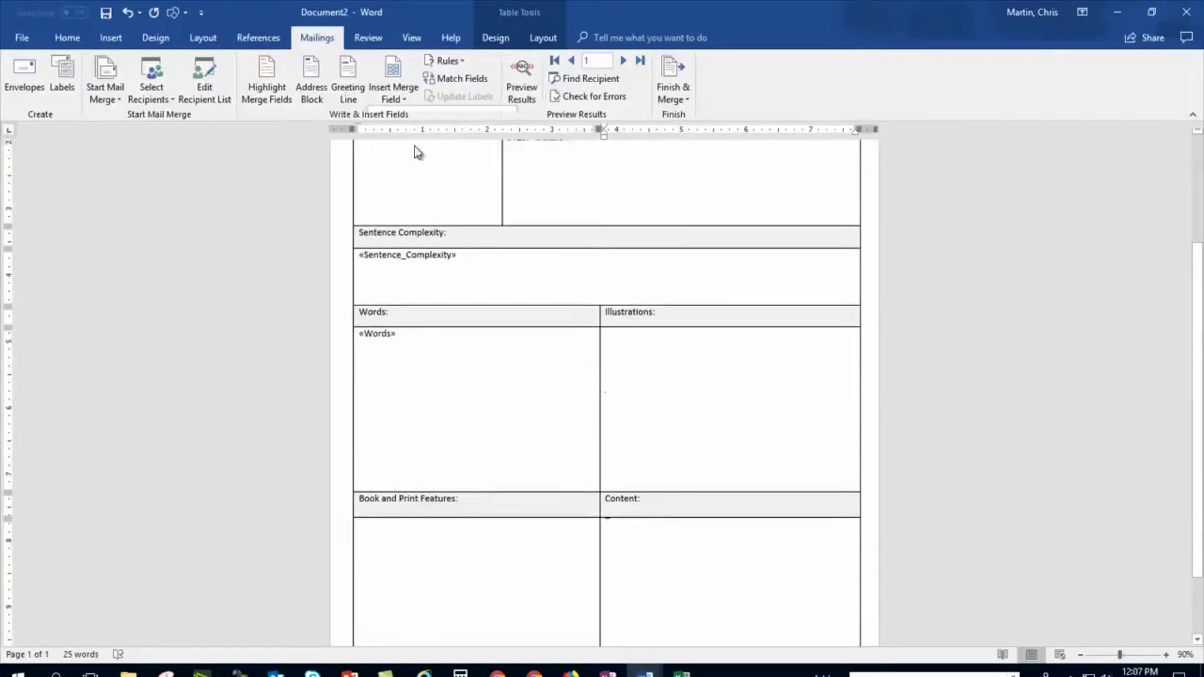
pyautogui.click(390, 91)
pyautogui.click(413, 295)
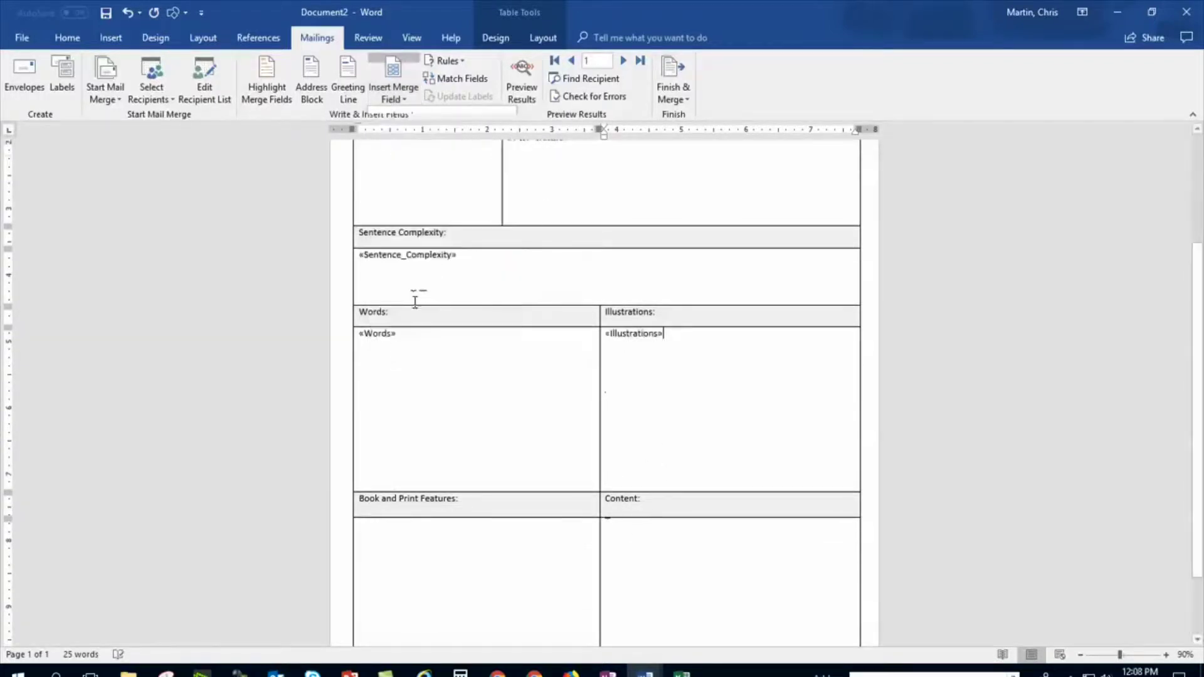
# Insert the Book__Print_Features merge field in the cell under Book and Print Features and the Content merge field under Content
pyautogui.click(395, 541)
pyautogui.click(401, 94)
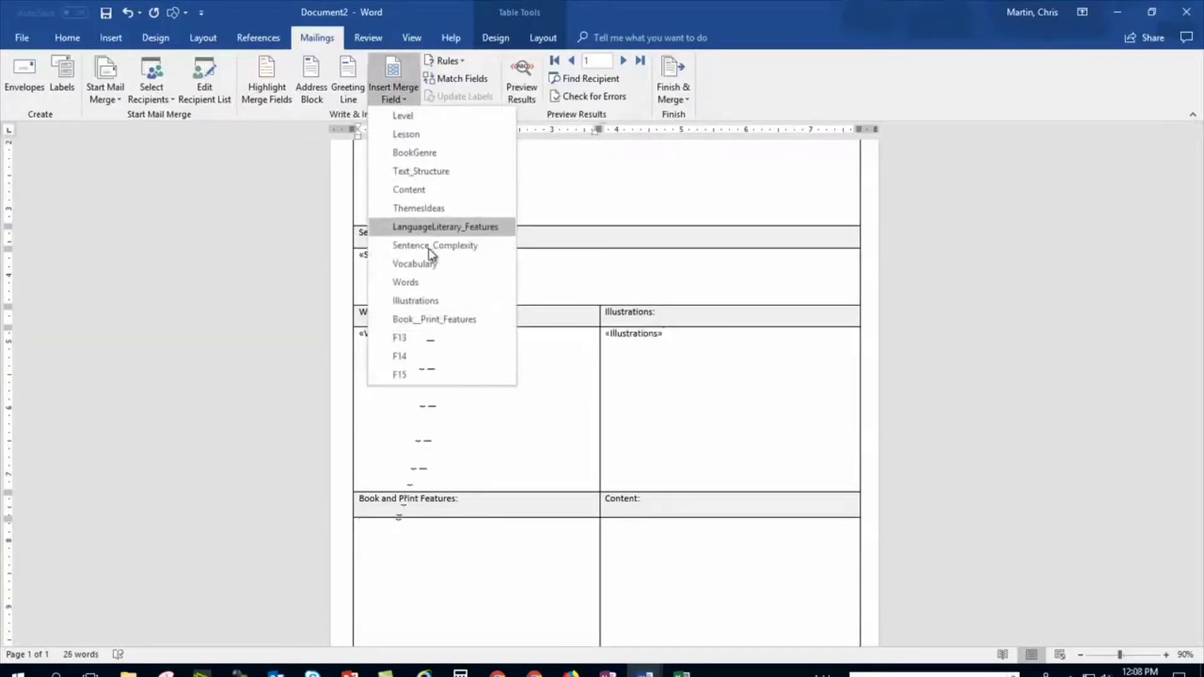
pyautogui.click(442, 319)
pyautogui.click(669, 534)
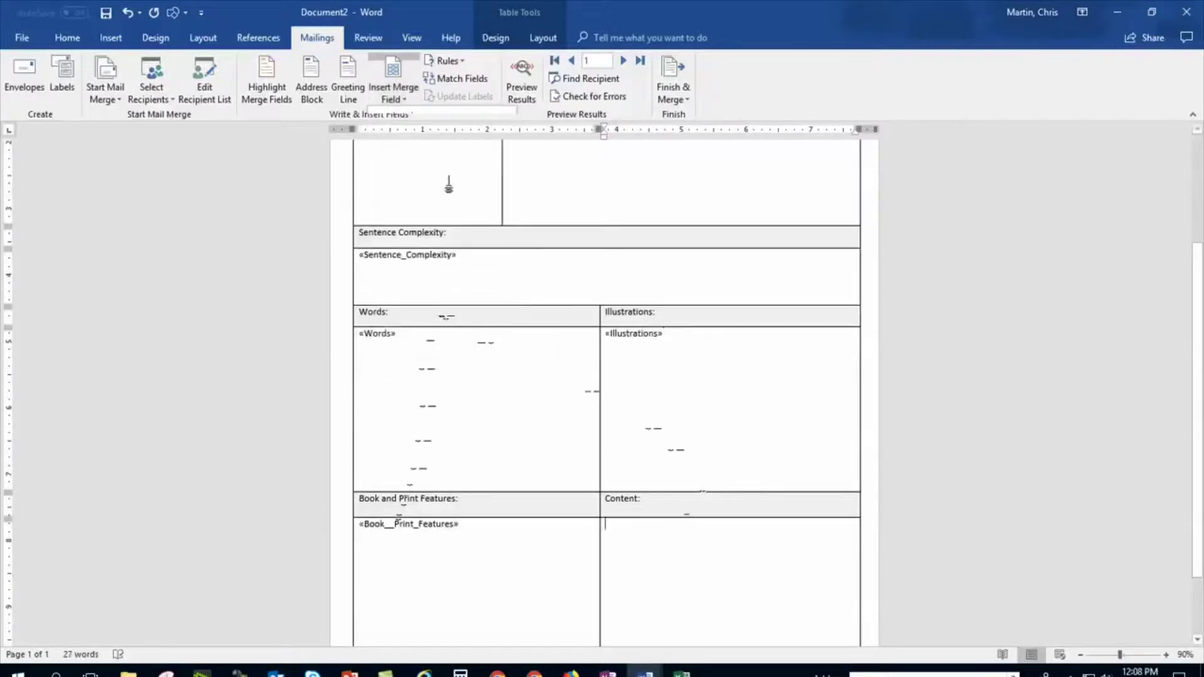
pyautogui.click(392, 93)
pyautogui.click(407, 188)
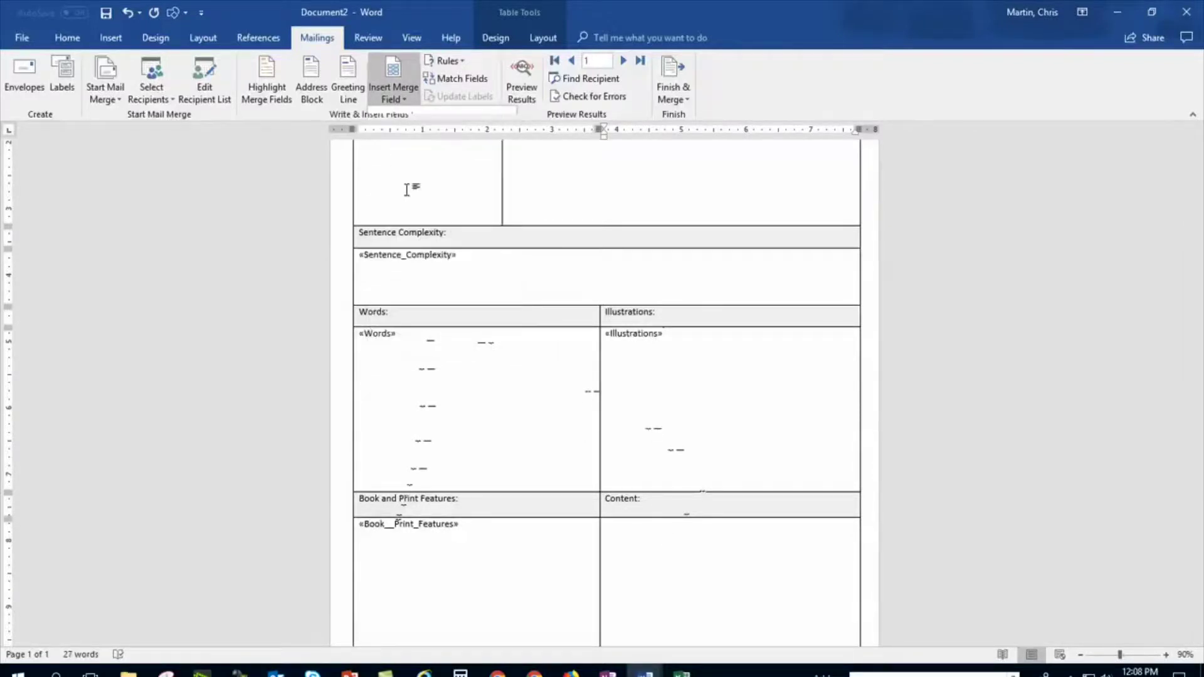
# Preview the merge results and review the first record's data throughout the lesson overview table
pyautogui.scroll(5, 567, 329)
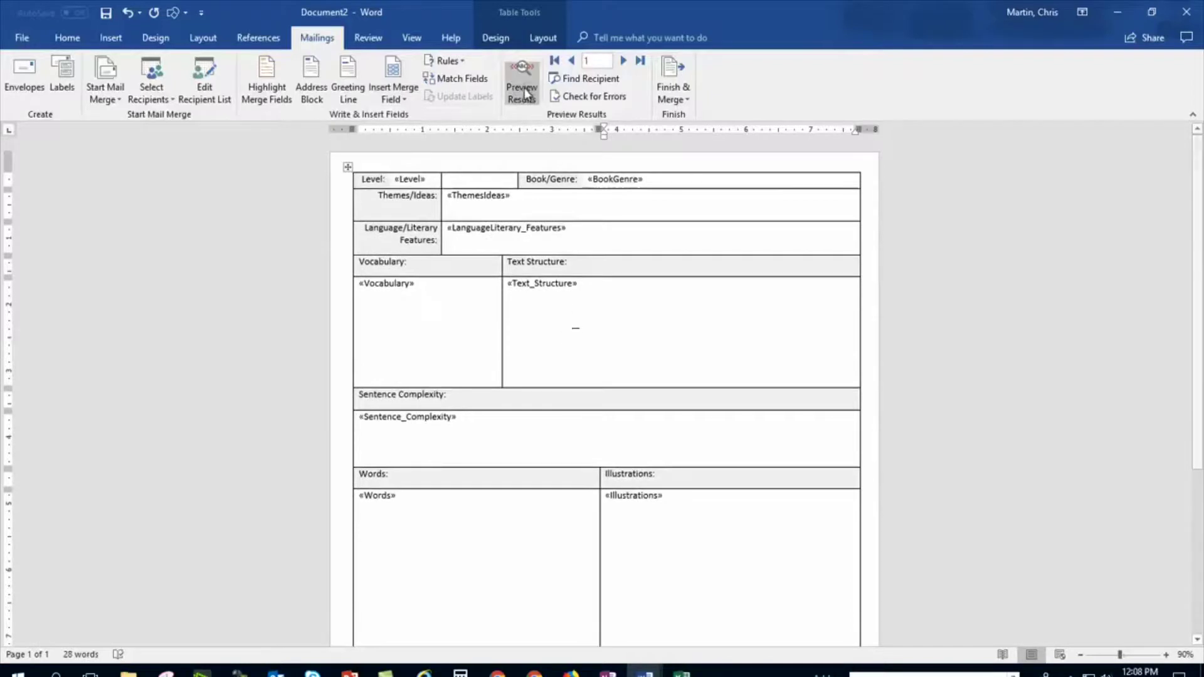
pyautogui.click(522, 85)
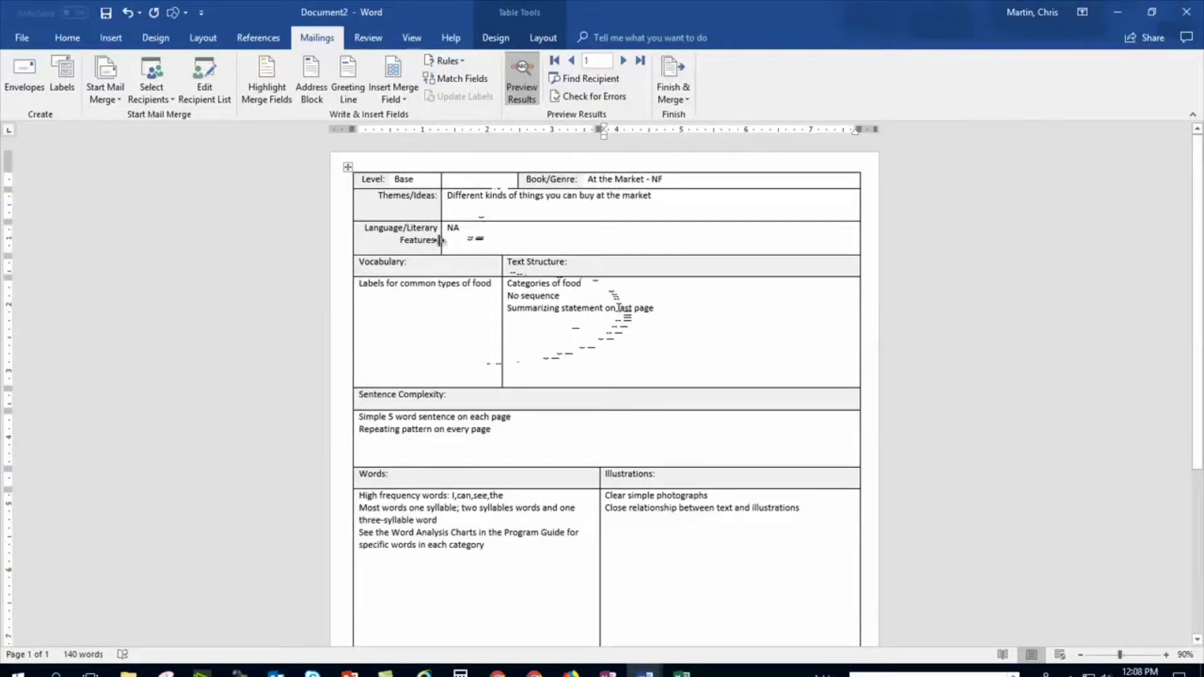
pyautogui.scroll(-7, 543, 320)
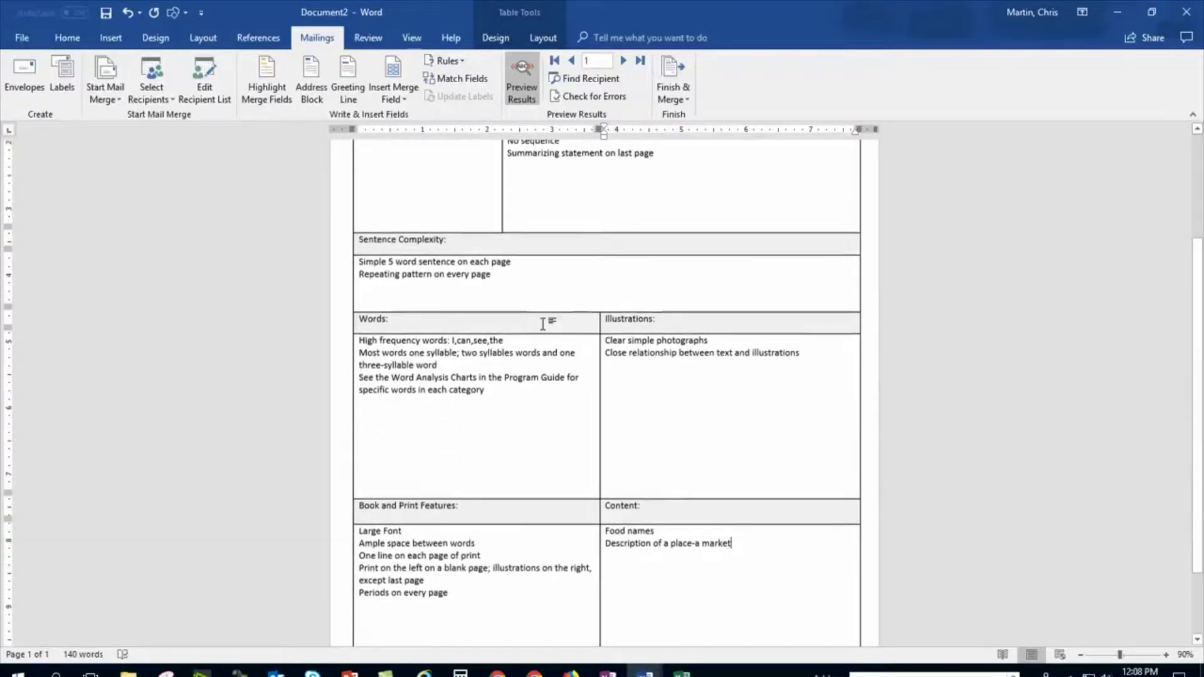
pyautogui.scroll(7, 544, 324)
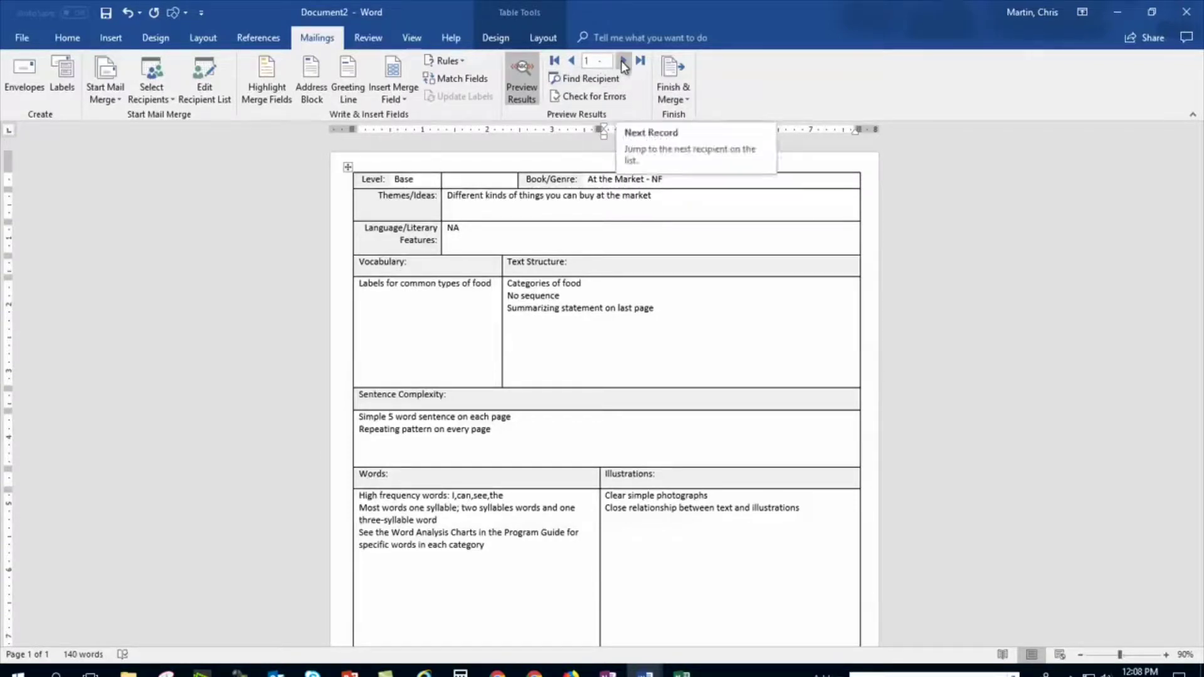
# Advance the preview to record 4 and check how its table fits on the page
pyautogui.click(622, 62)
pyautogui.click(623, 61)
pyautogui.click(623, 61)
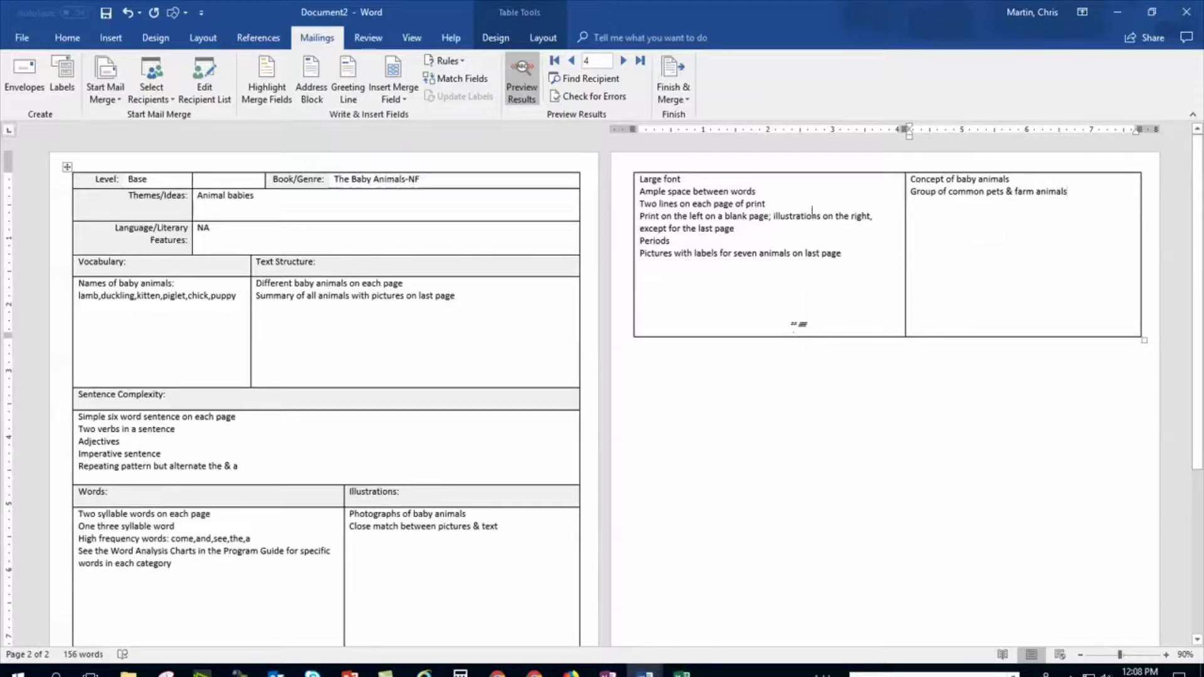
pyautogui.scroll(-6, 326, 432)
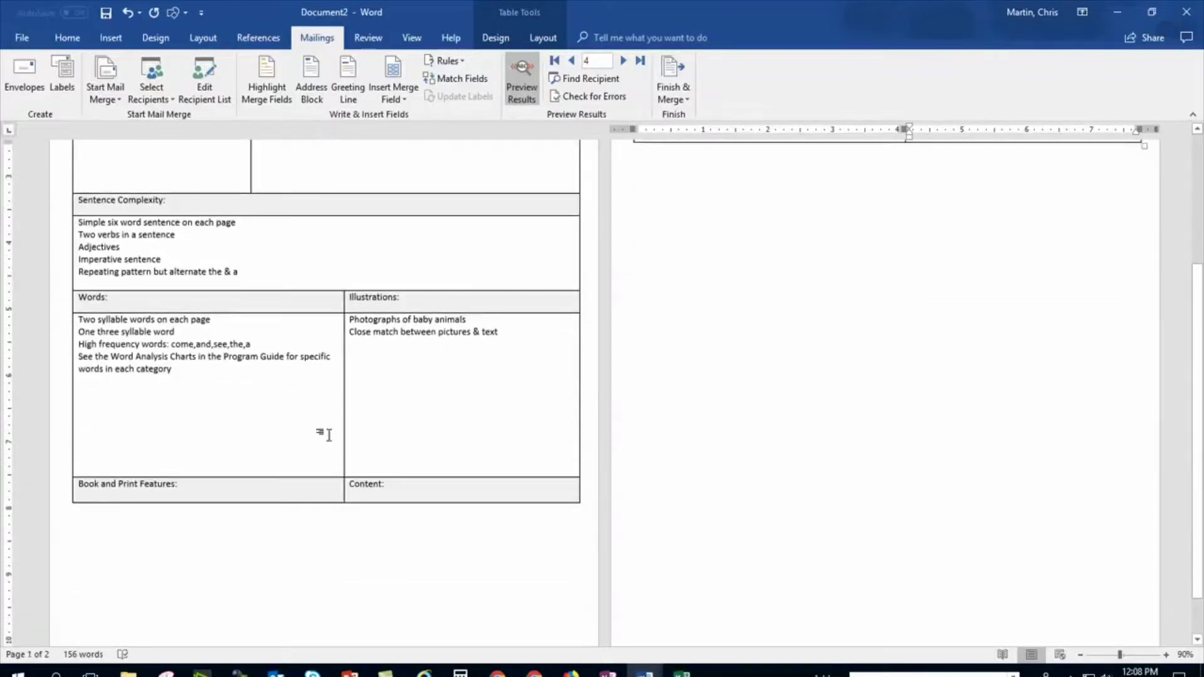
pyautogui.scroll(4, 331, 433)
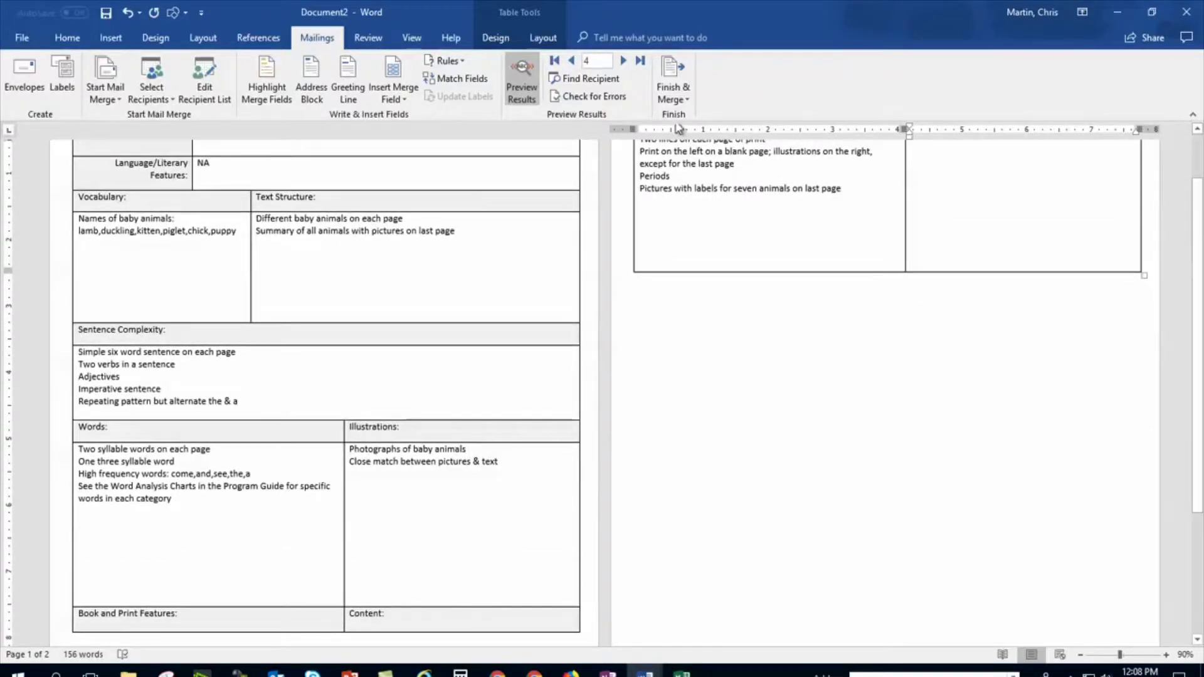
# Shorten the table's last row while previewing record 5, and shorten it again while previewing record 4
pyautogui.click(625, 59)
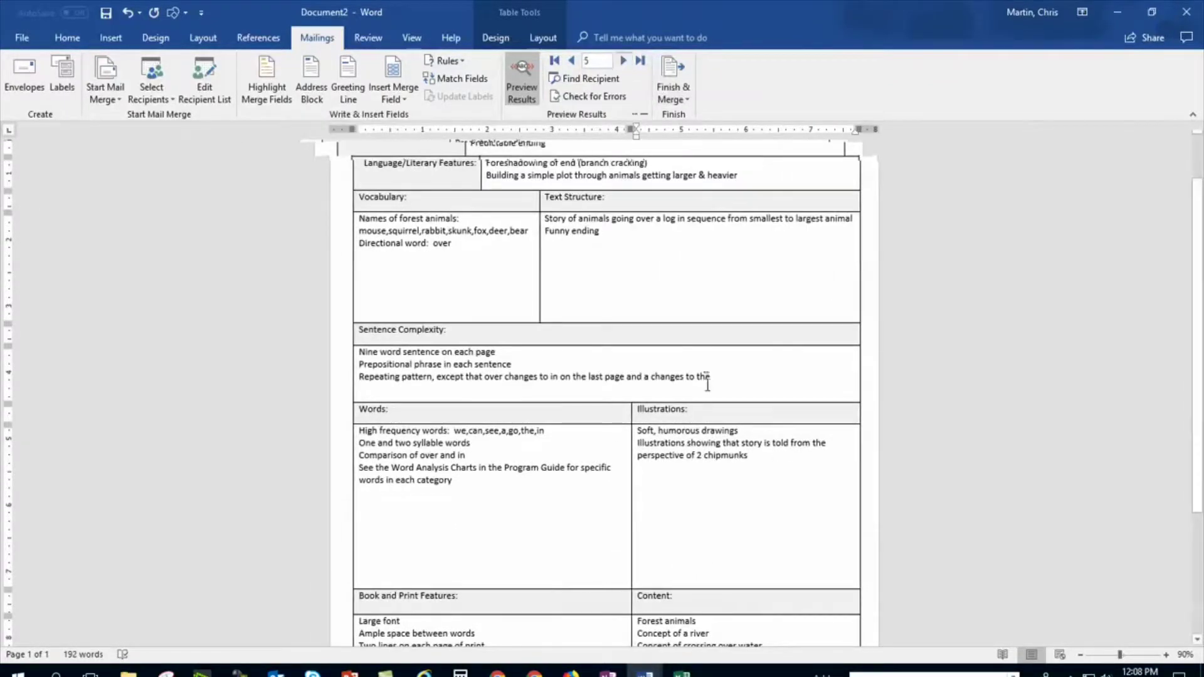
pyautogui.scroll(-3, 624, 527)
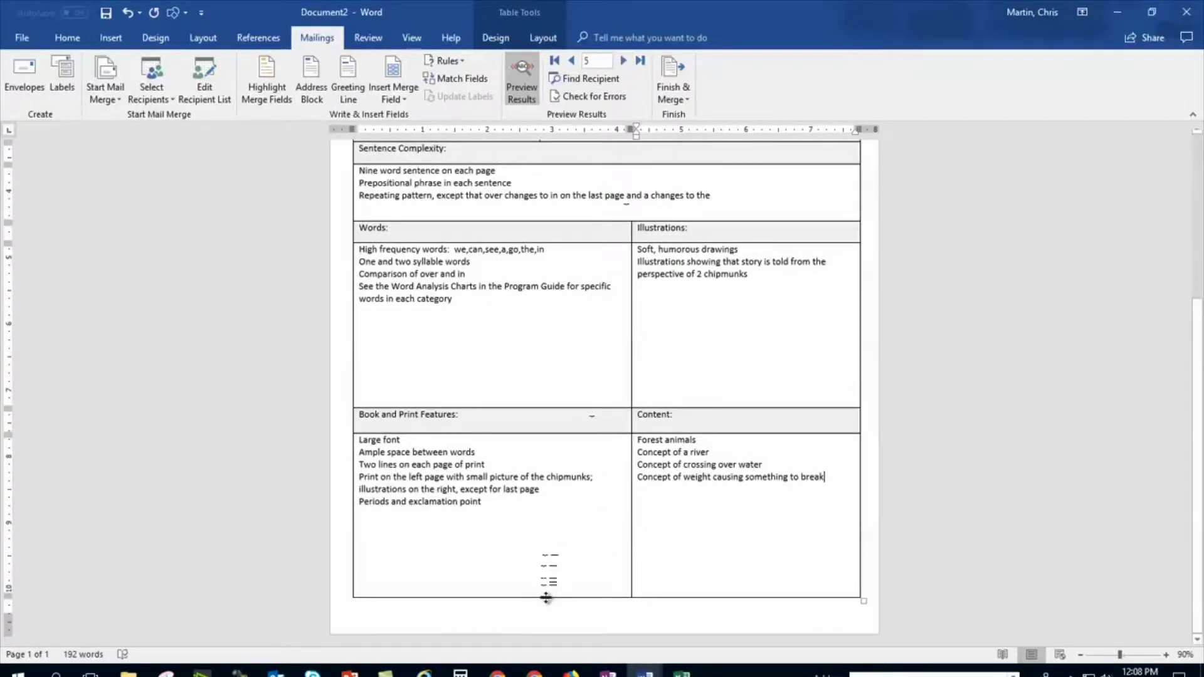
pyautogui.moveTo(547, 598); pyautogui.dragTo(548, 584)
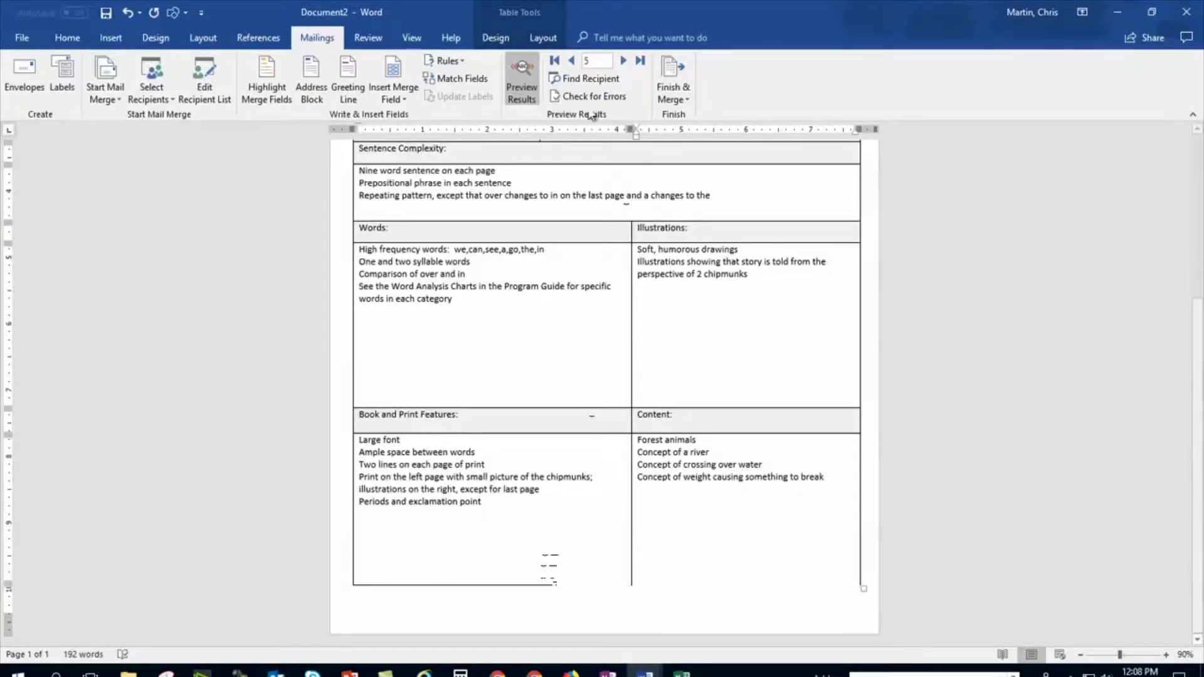
pyautogui.click(571, 60)
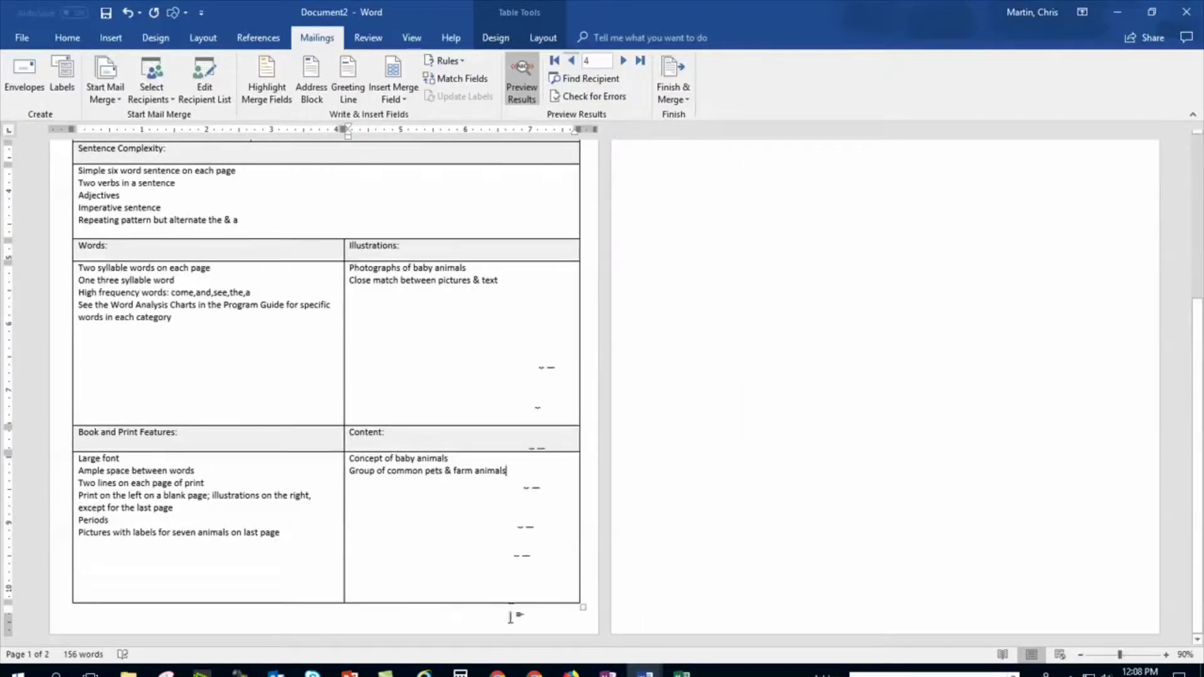
pyautogui.moveTo(512, 604); pyautogui.dragTo(511, 585)
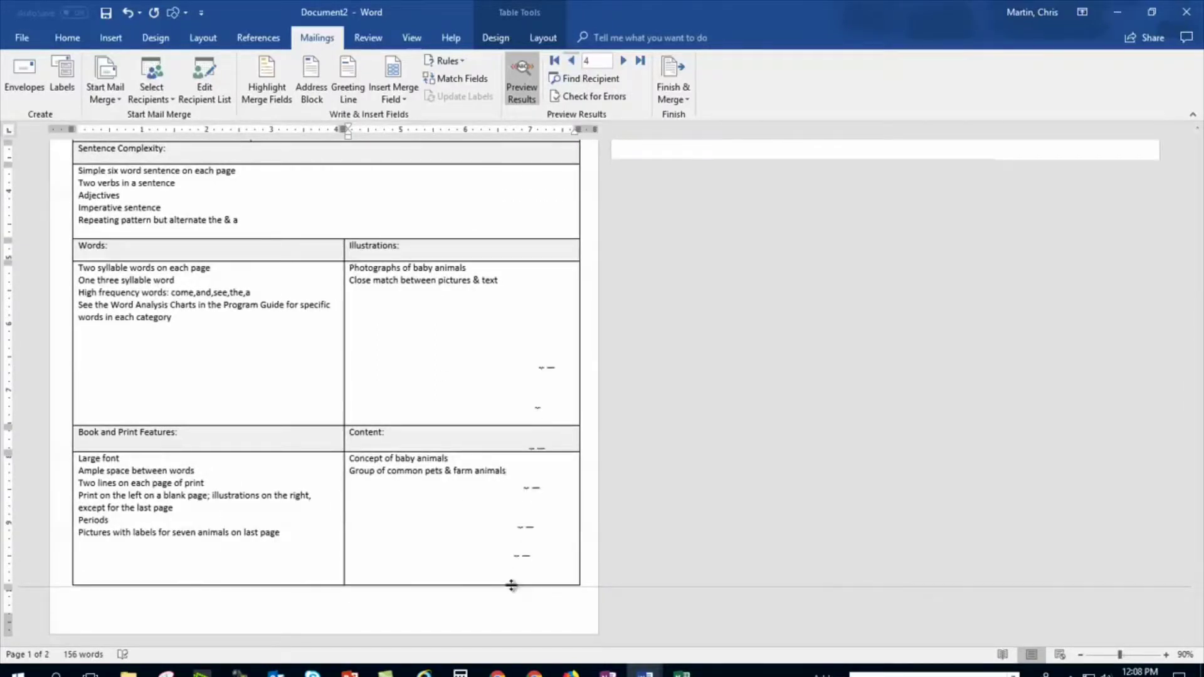
# Page through the previewed records from 5 to 13 to check that each table fits on one page
pyautogui.click(622, 61)
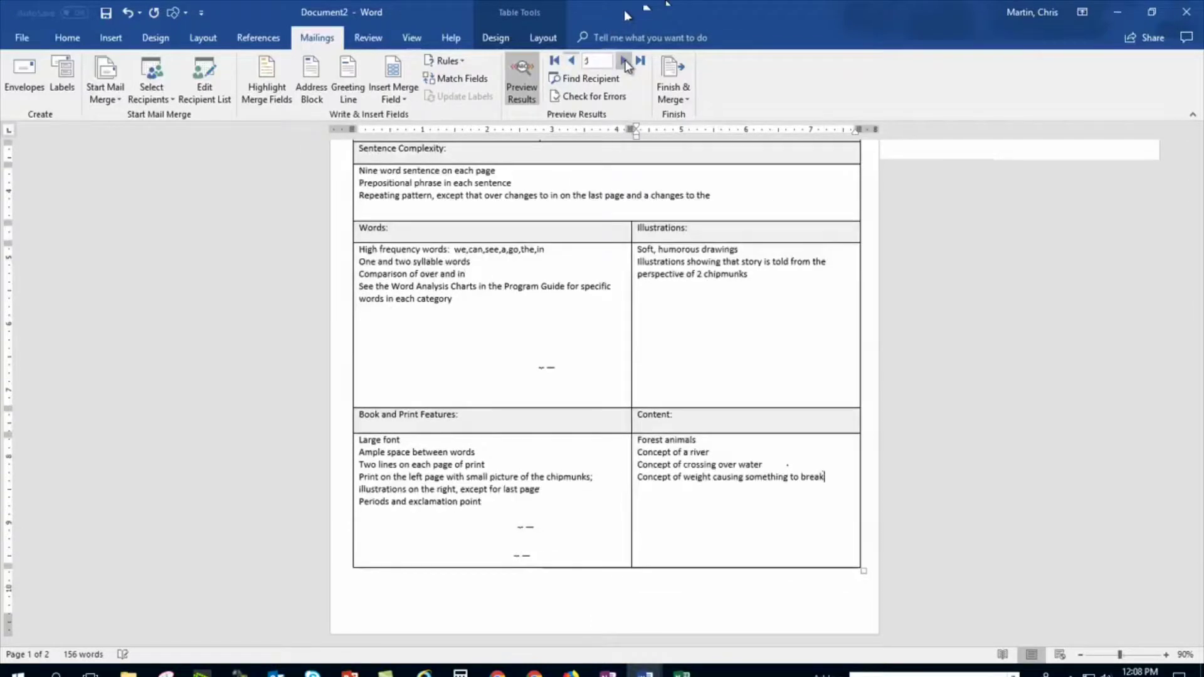
pyautogui.click(624, 61)
pyautogui.click(624, 62)
pyautogui.click(624, 61)
pyautogui.click(625, 61)
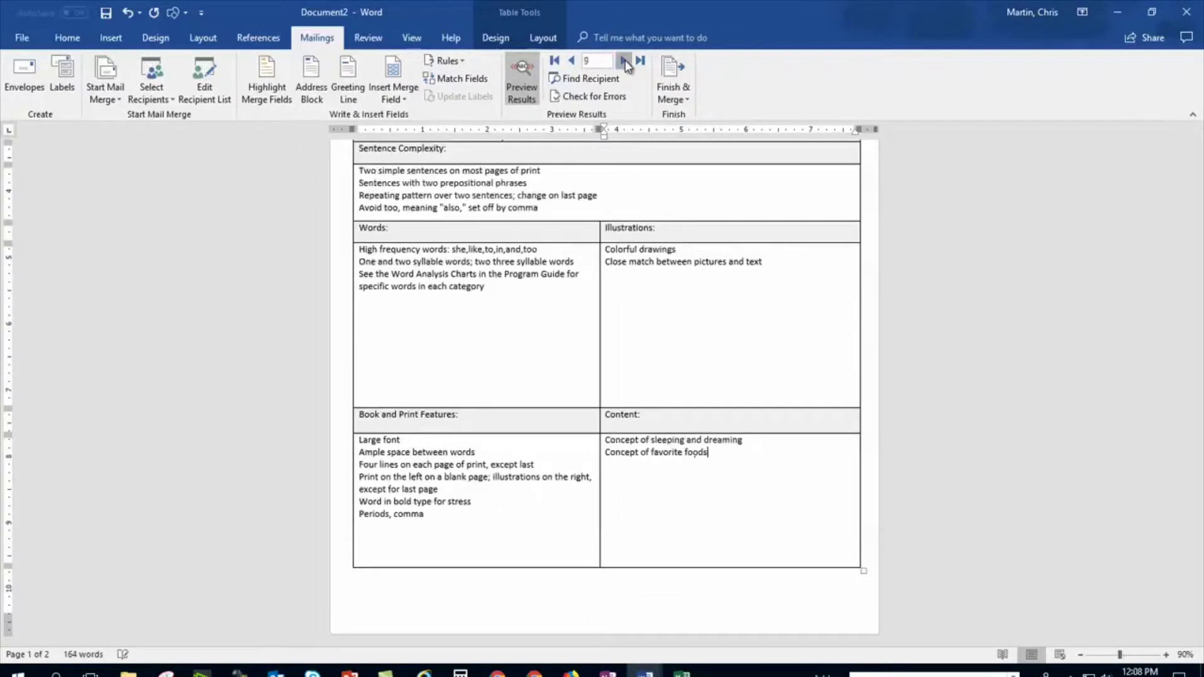
pyautogui.click(625, 60)
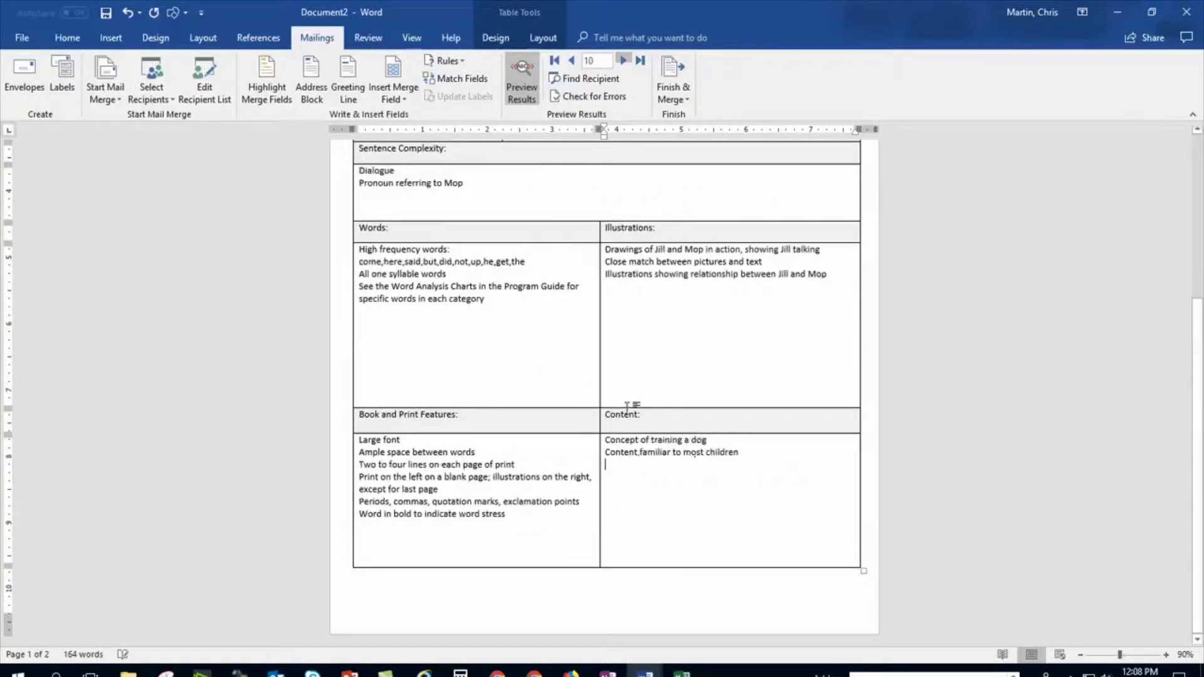
pyautogui.click(623, 60)
pyautogui.click(624, 61)
pyautogui.click(624, 61)
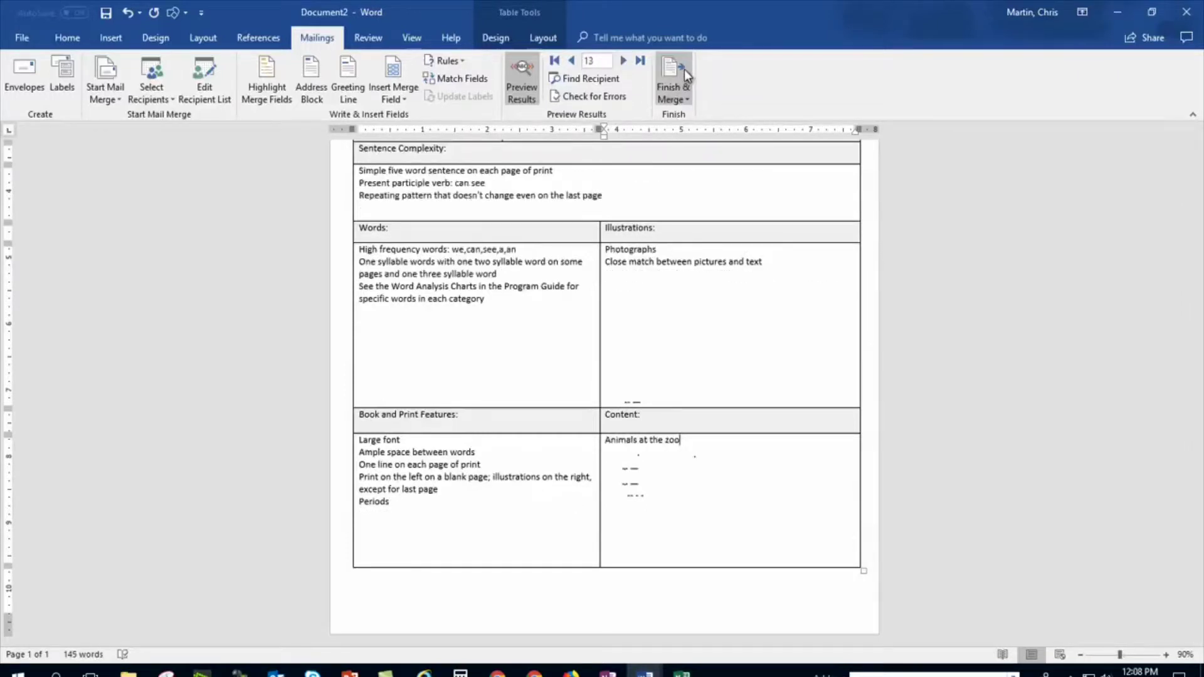
# Finish the merge by printing all records to the Microsoft Print to PDF printer
pyautogui.click(684, 96)
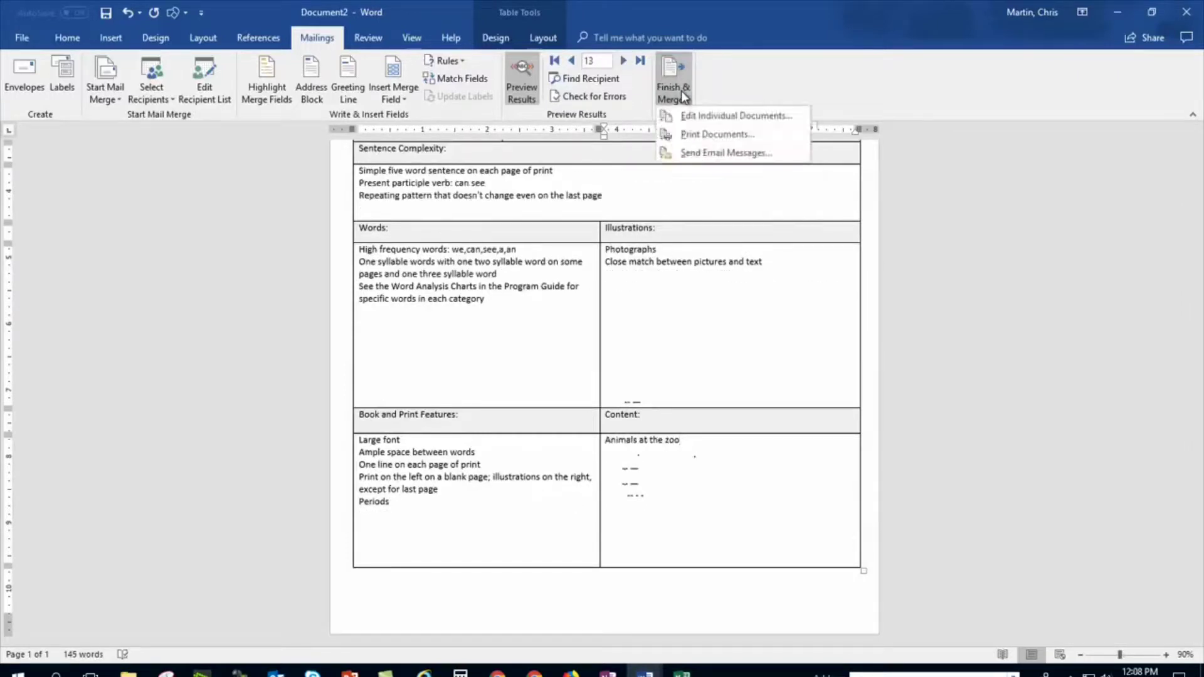
pyautogui.click(725, 134)
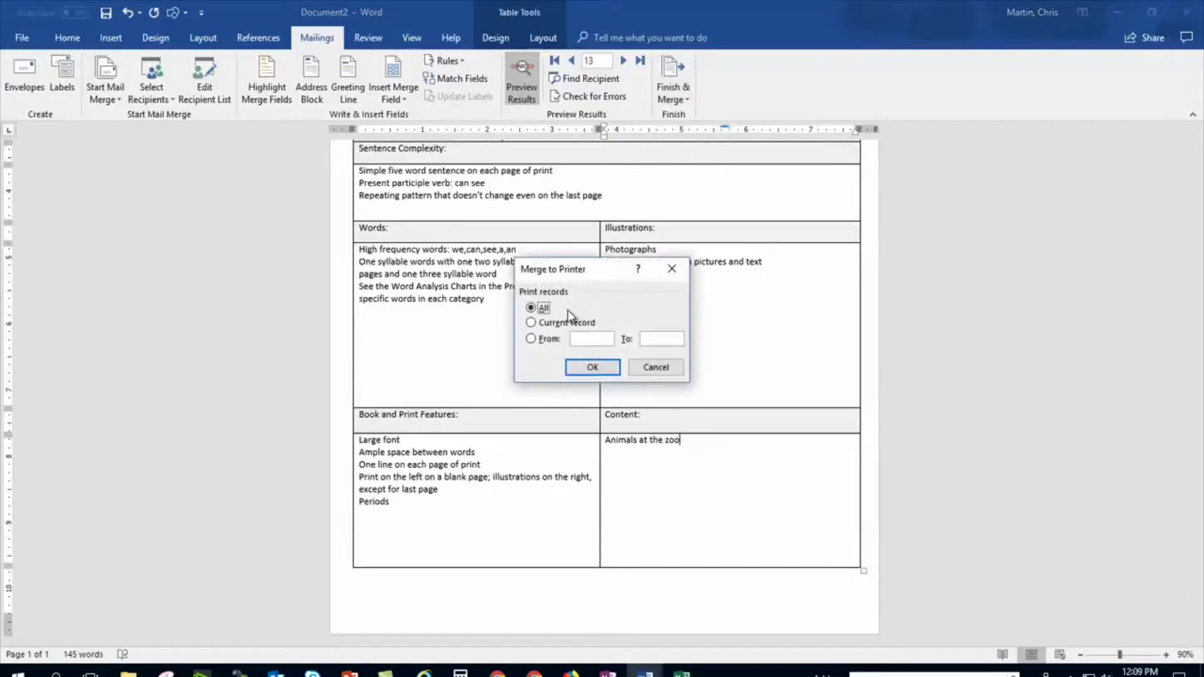
pyautogui.click(590, 367)
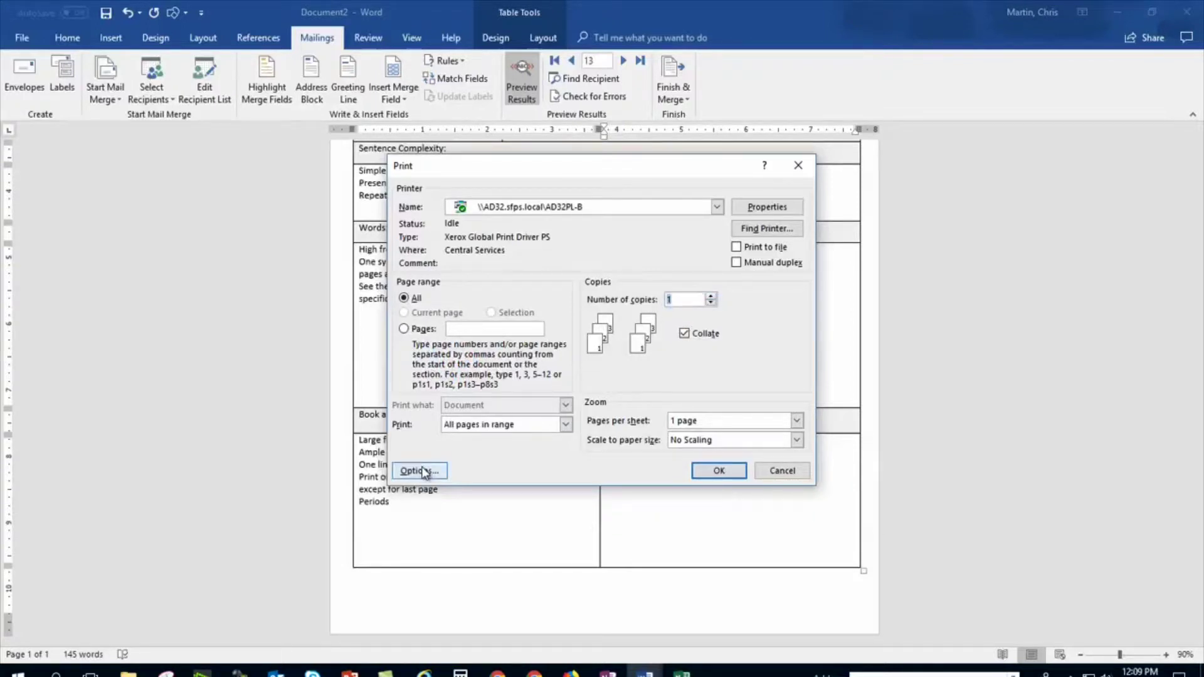
pyautogui.click(716, 207)
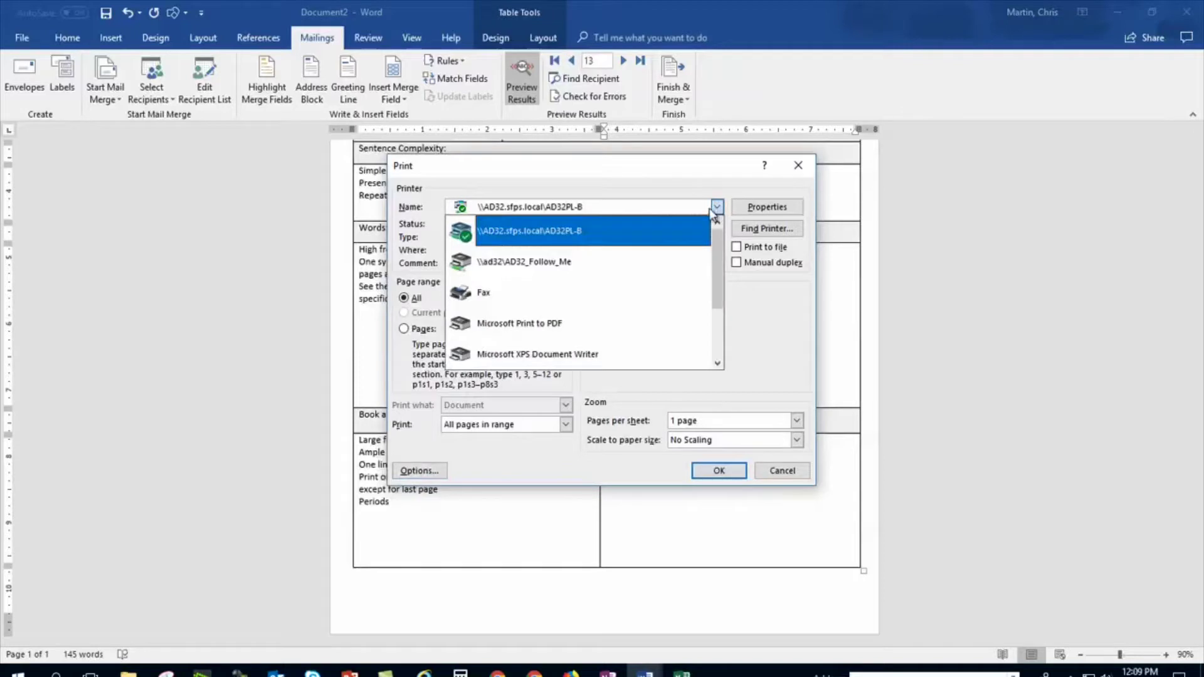
pyautogui.click(537, 324)
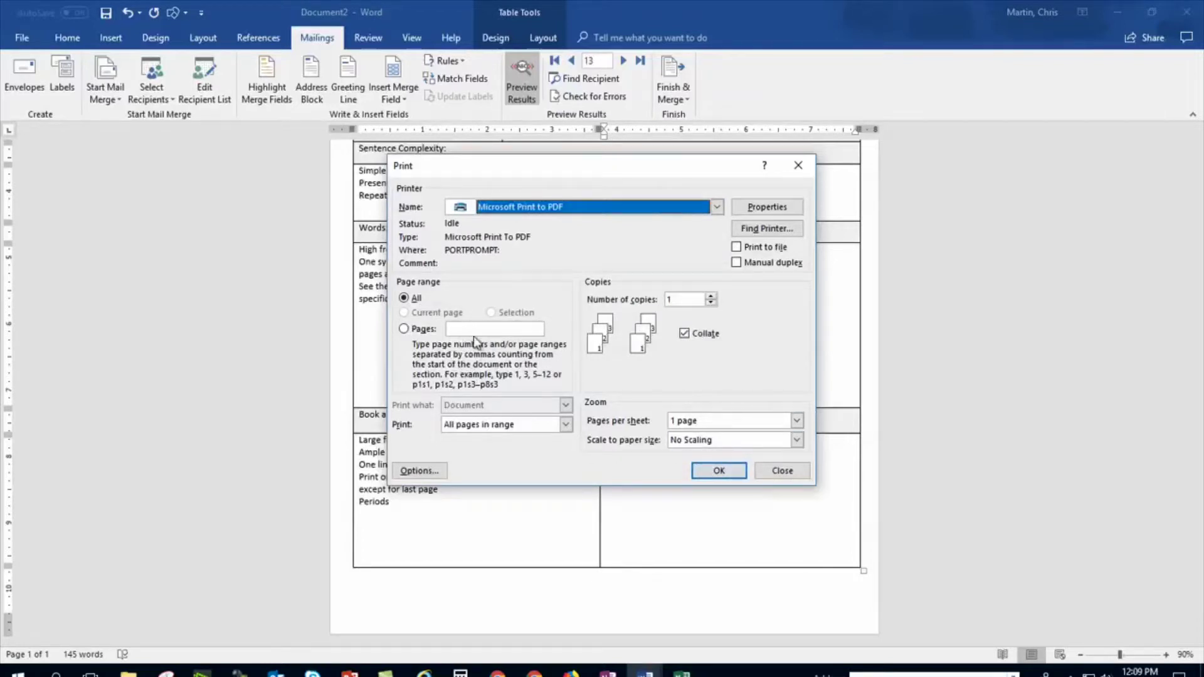
pyautogui.click(719, 471)
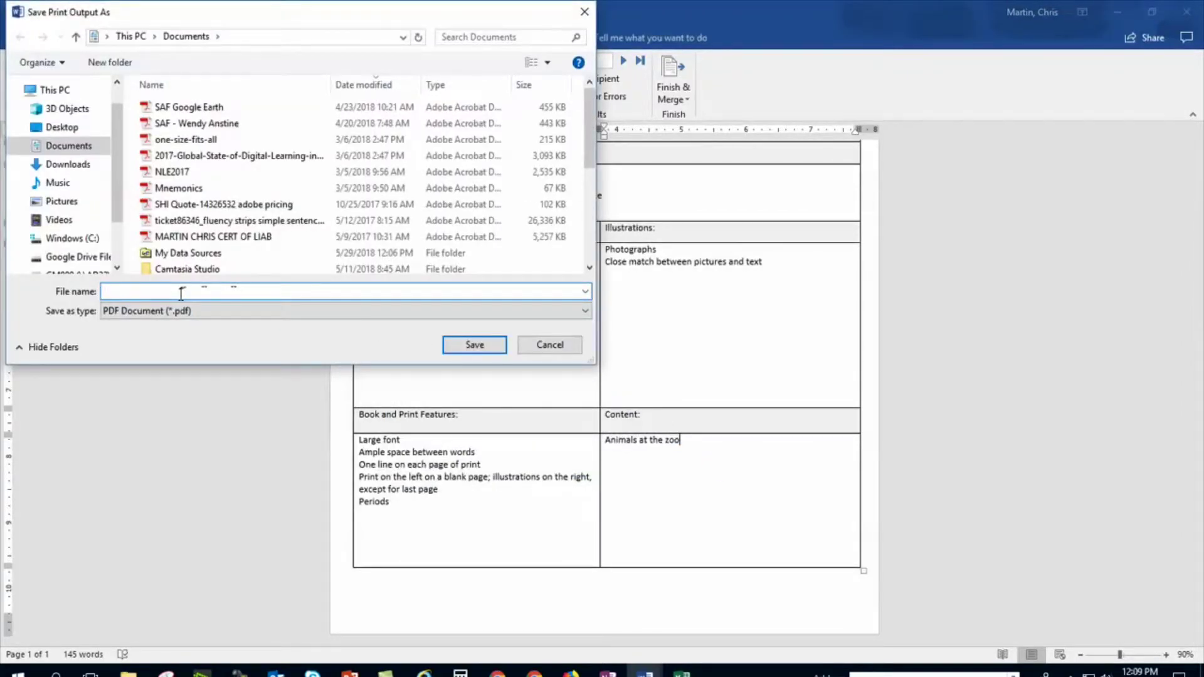
# Name the PDF output file "Sample literary database", without the xlsx extension
pyautogui.write('L')
pyautogui.press('BackSpace')
pyautogui.write('Sample L')
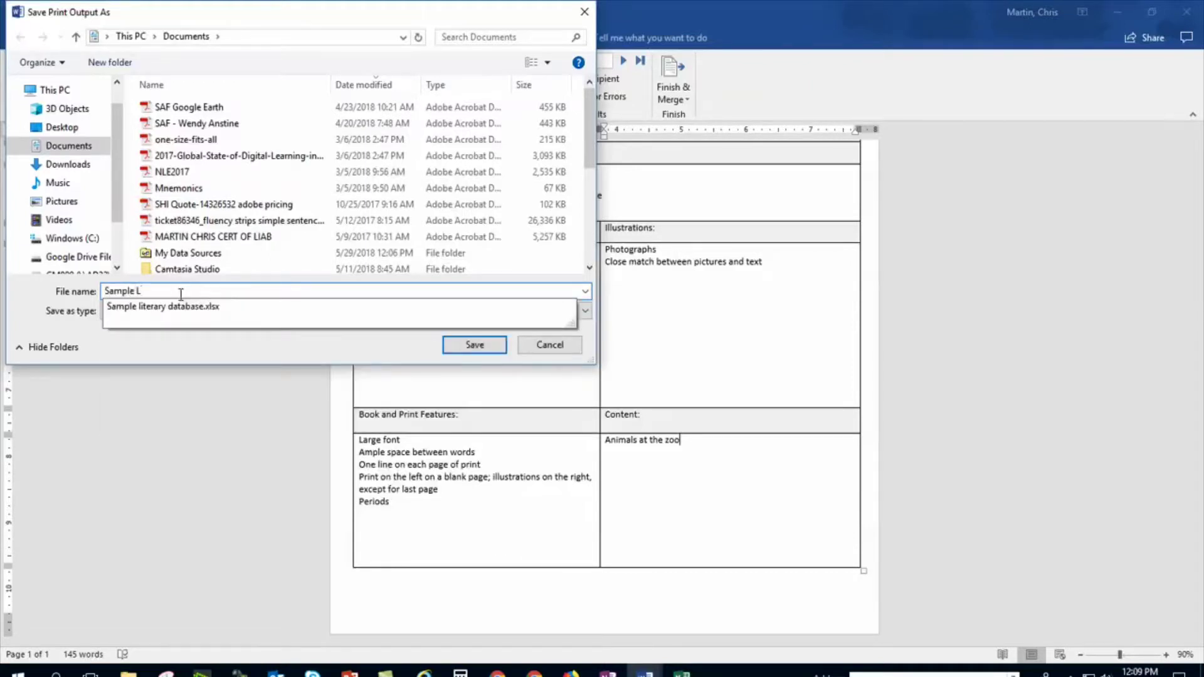
pyautogui.press('Down')
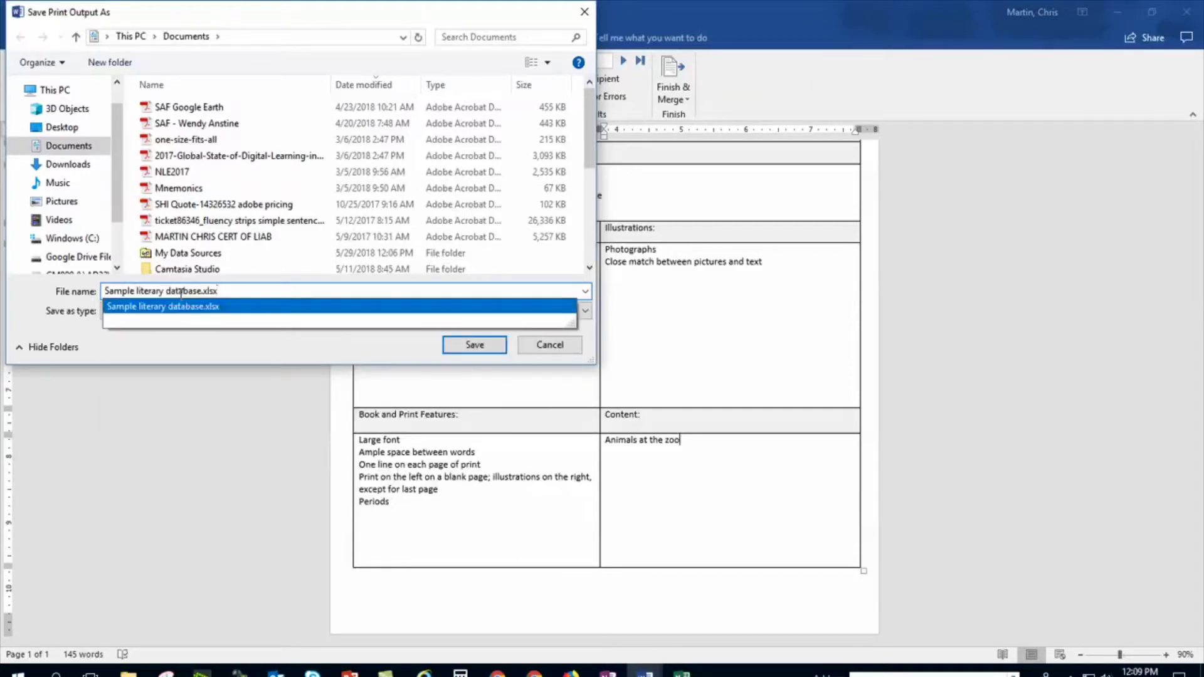
pyautogui.press('BackSpace')
pyautogui.press('BackSpace')
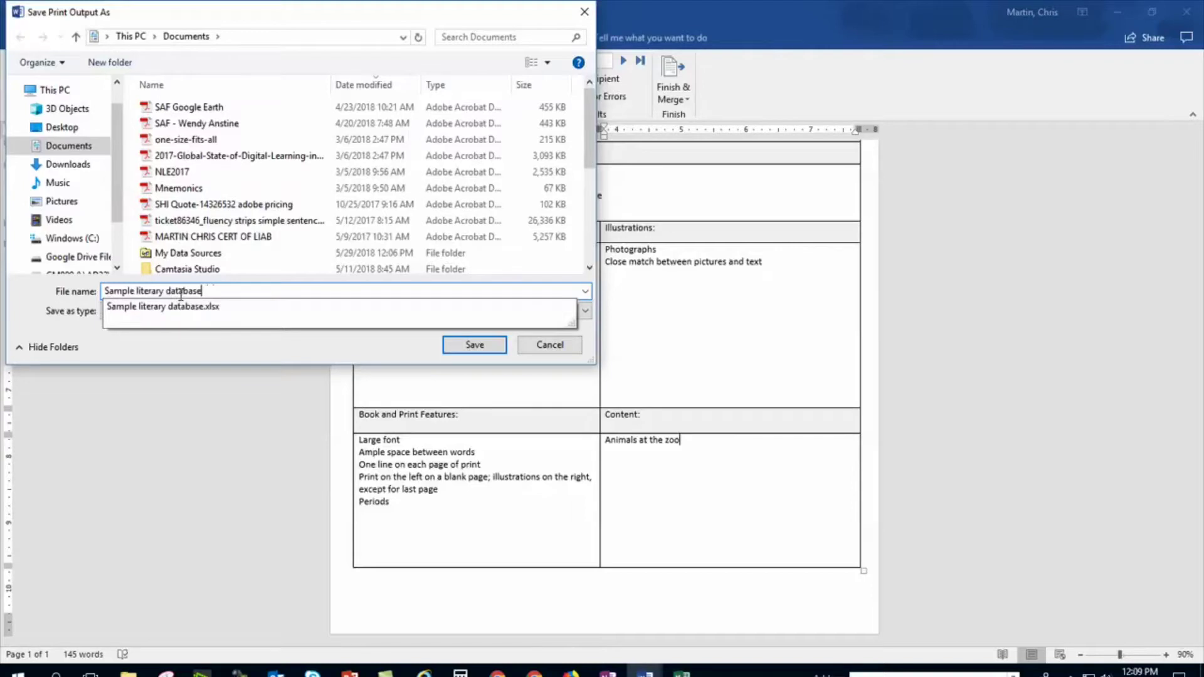
# Save the PDF in the Office folder inside Training on the H: home drive
pyautogui.scroll(-1, 88, 257)
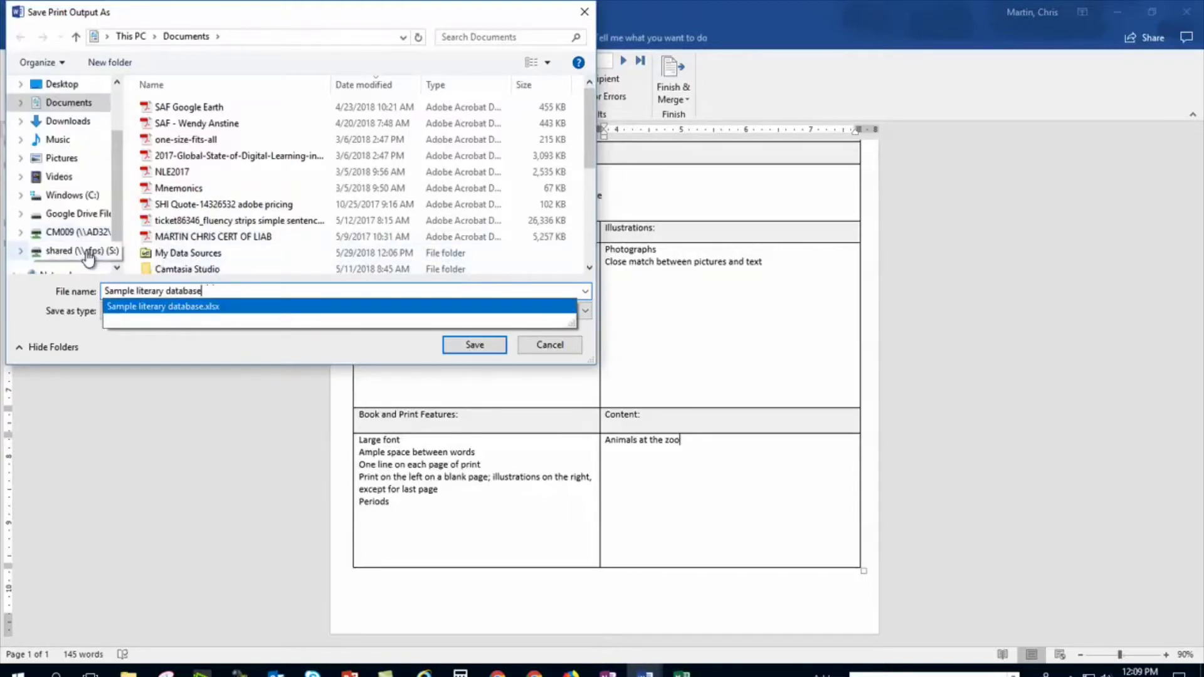
pyautogui.click(75, 233)
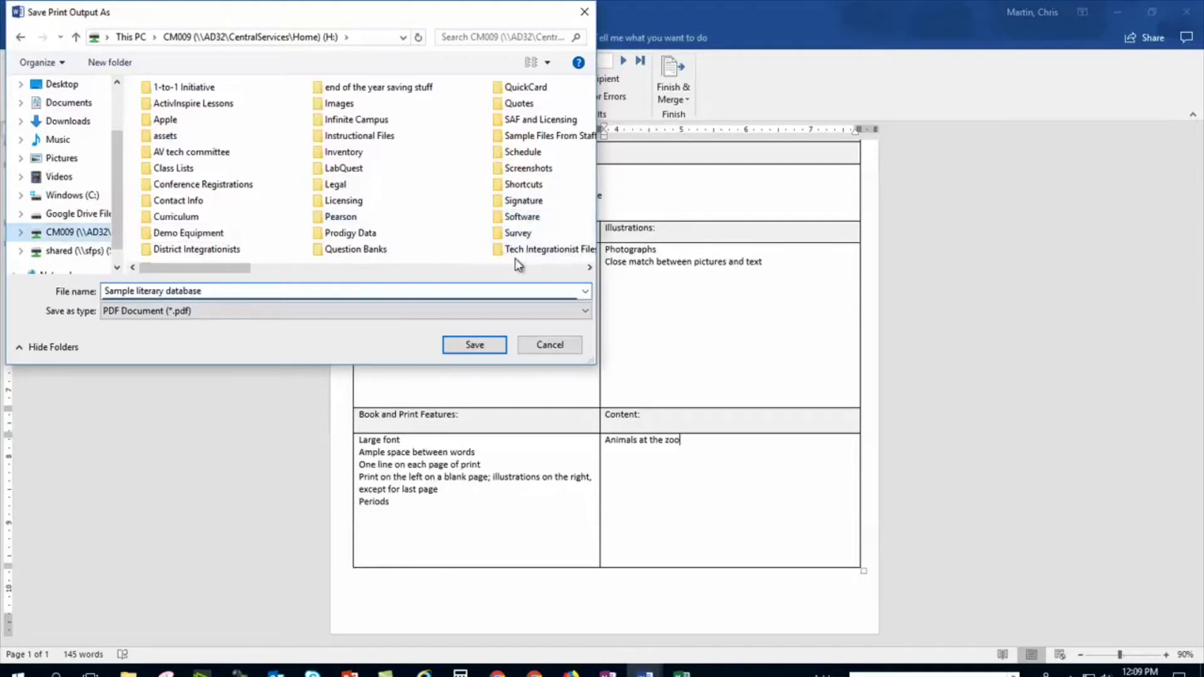
pyautogui.click(589, 268)
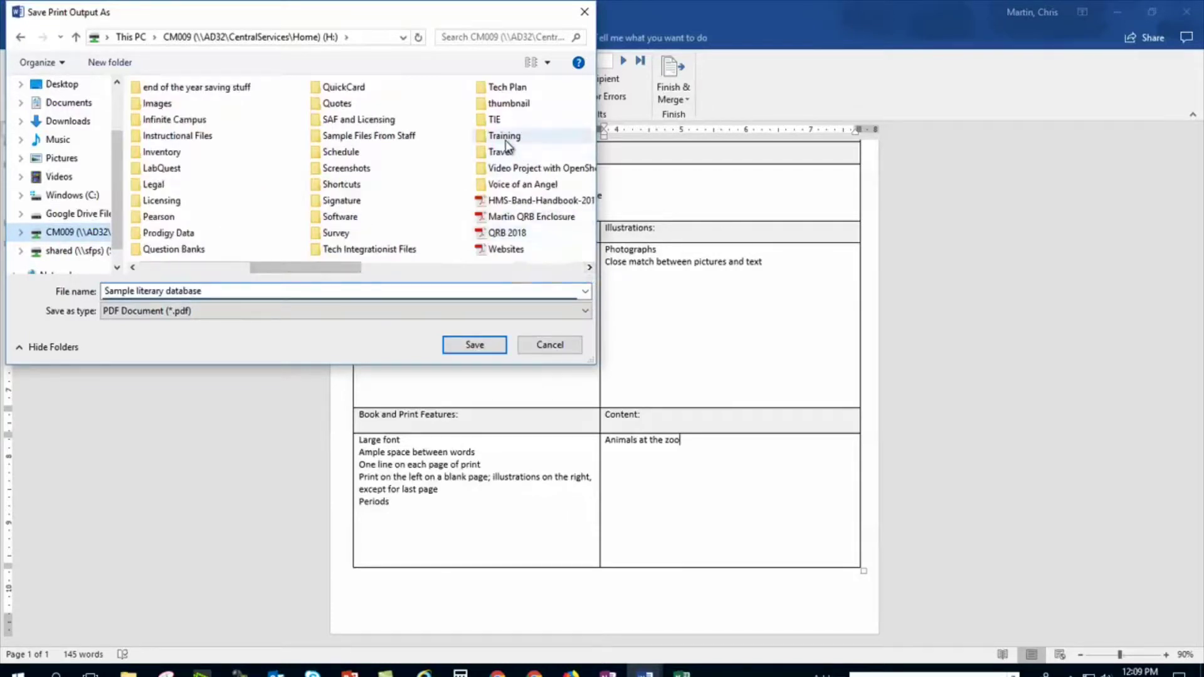
pyautogui.hscroll(1, 506, 146)
pyautogui.doubleClick(339, 134)
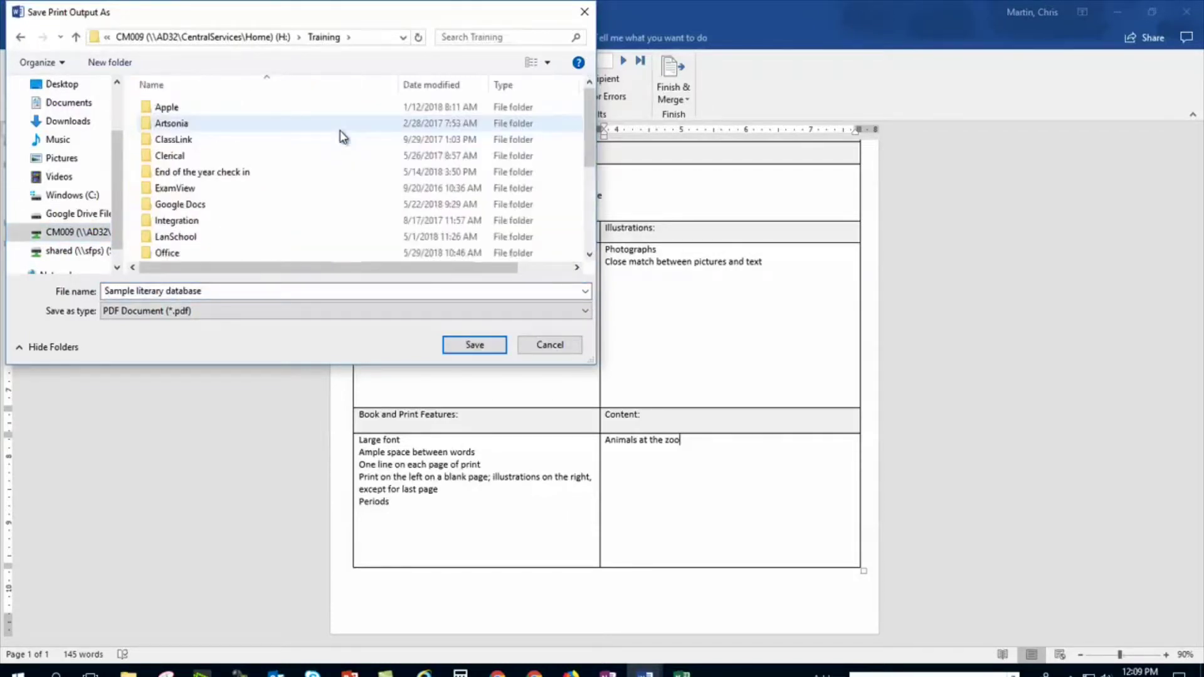
pyautogui.click(177, 252)
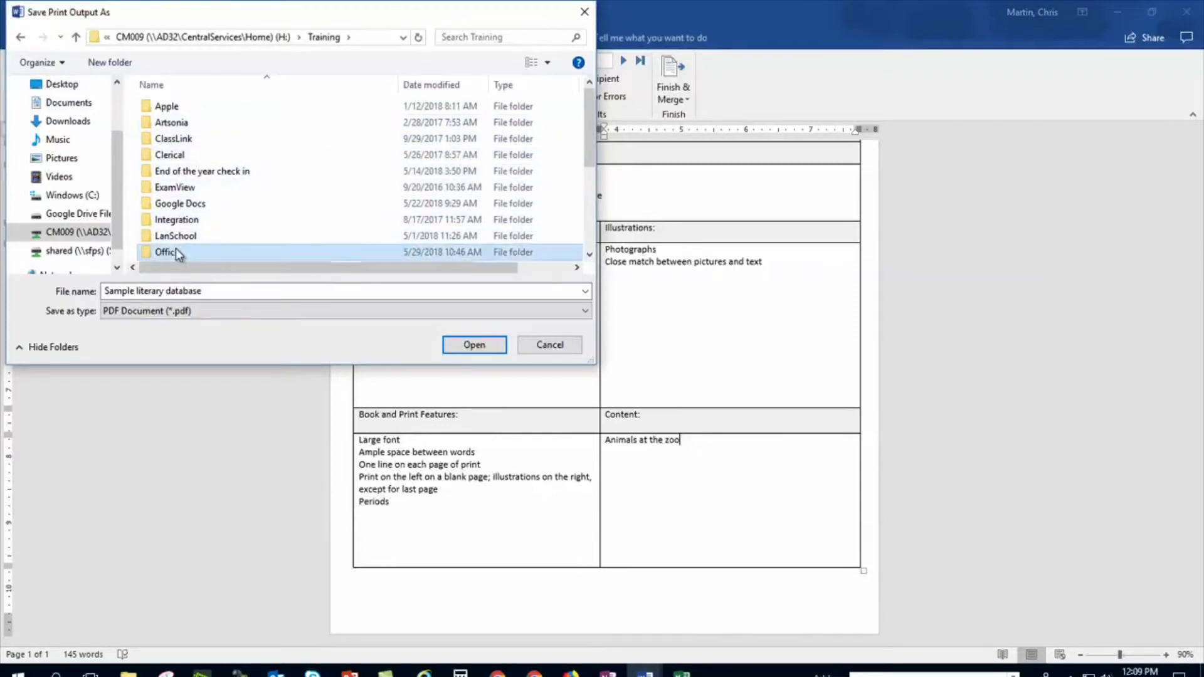
pyautogui.doubleClick(177, 251)
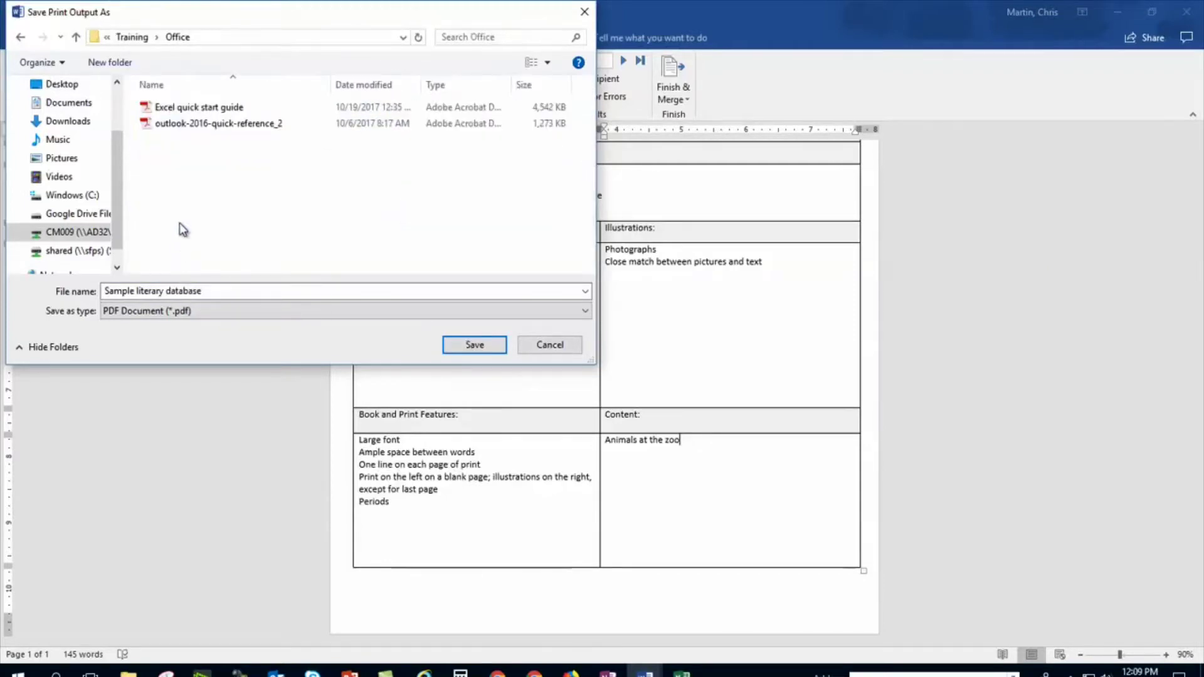
pyautogui.click(475, 346)
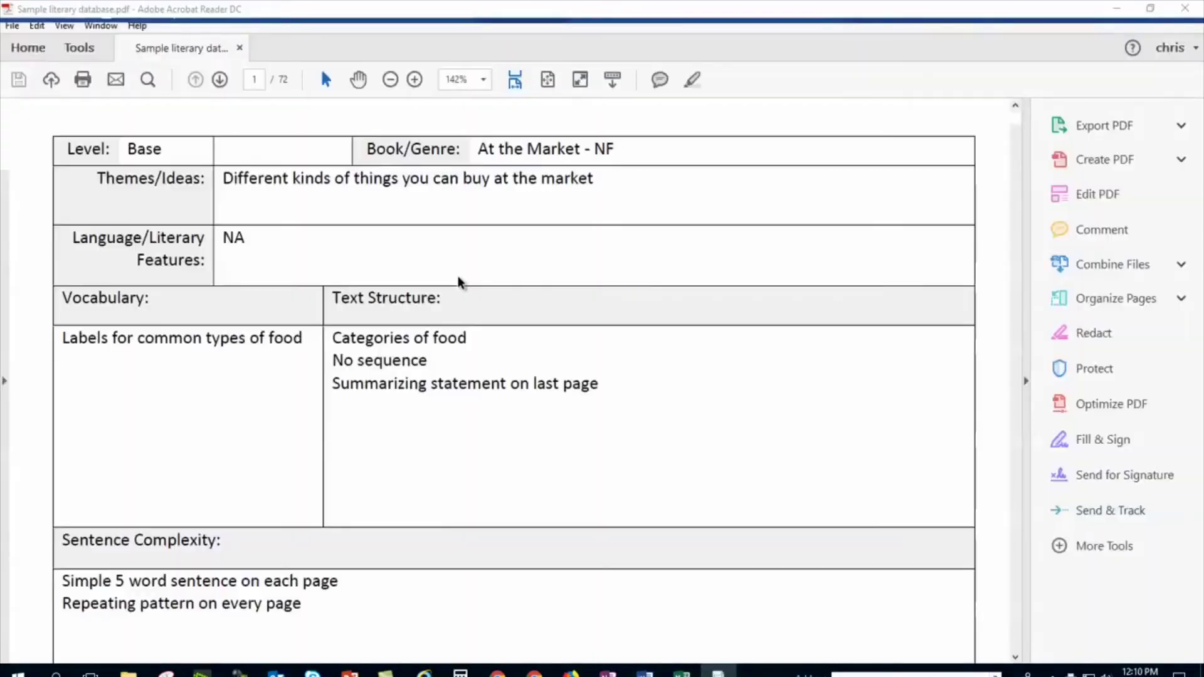
# Review the first three merged pages of Sample literary database.pdf in Adobe Acrobat Reader
pyautogui.scroll(-15, 451, 392)
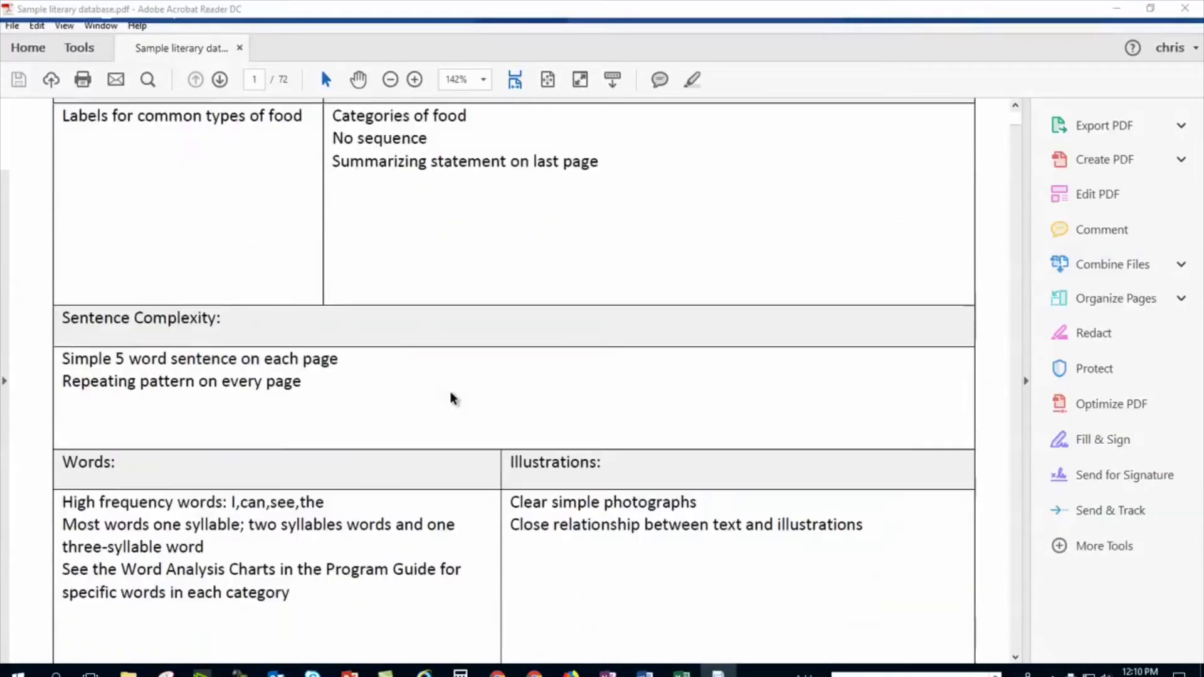
pyautogui.scroll(-15, 453, 397)
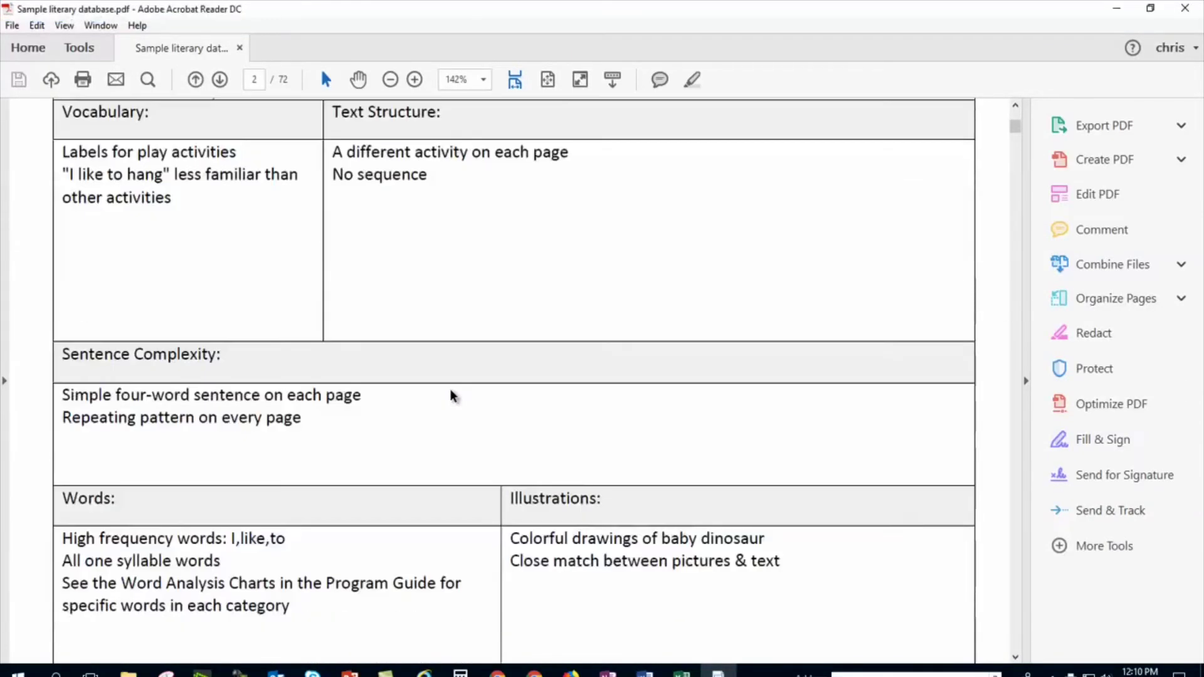
pyautogui.scroll(-15, 453, 396)
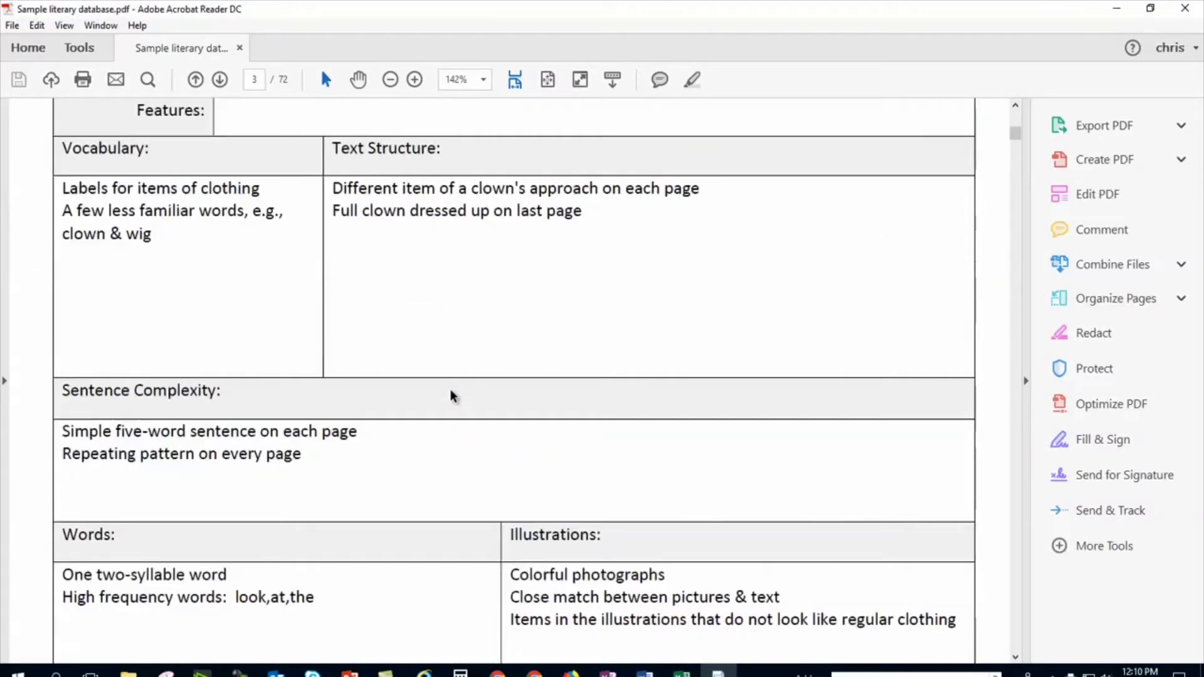
# Reduce the PDF zoom to 100% and review the merged lesson overviews on pages 4 to 9 for correctly filled fields
pyautogui.scroll(-15, 453, 396)
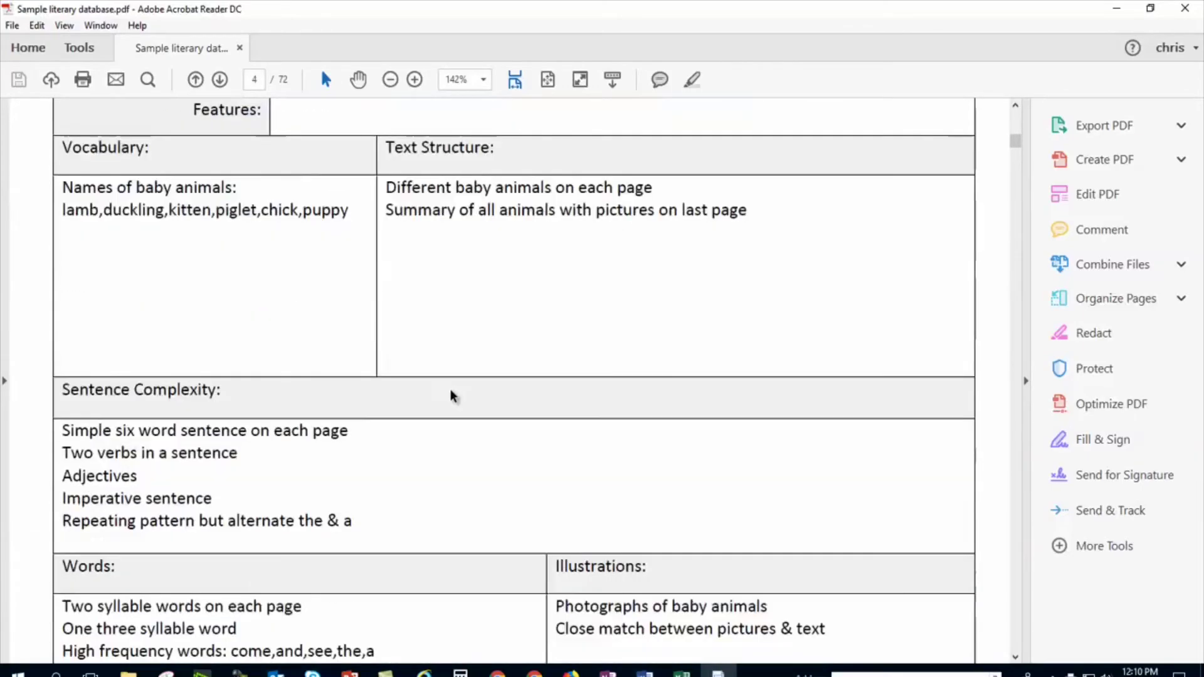
pyautogui.scroll(-10, 452, 396)
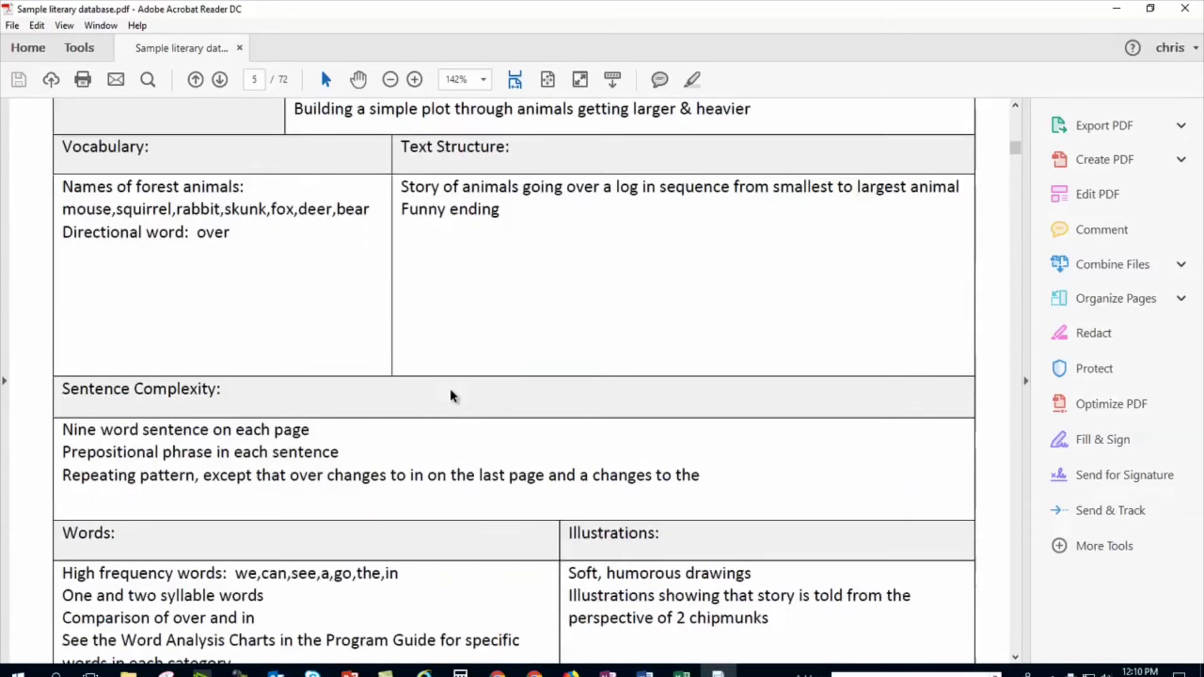
pyautogui.scroll(-3, 401, 175)
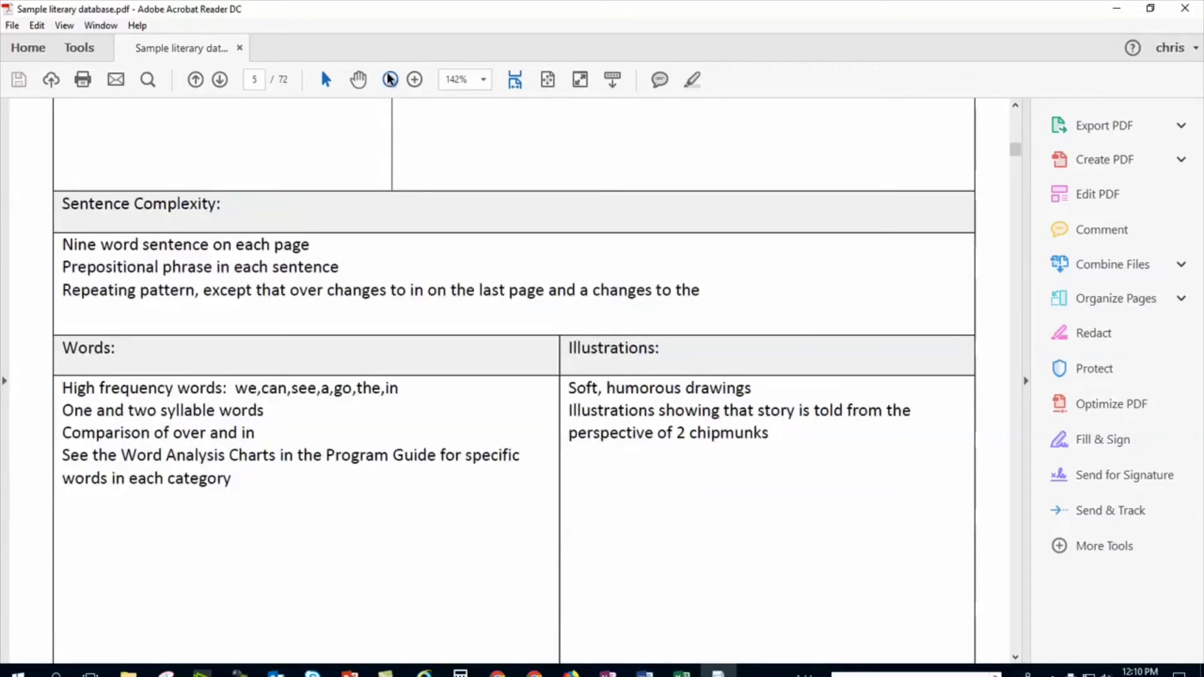
pyautogui.click(390, 79)
pyautogui.click(390, 80)
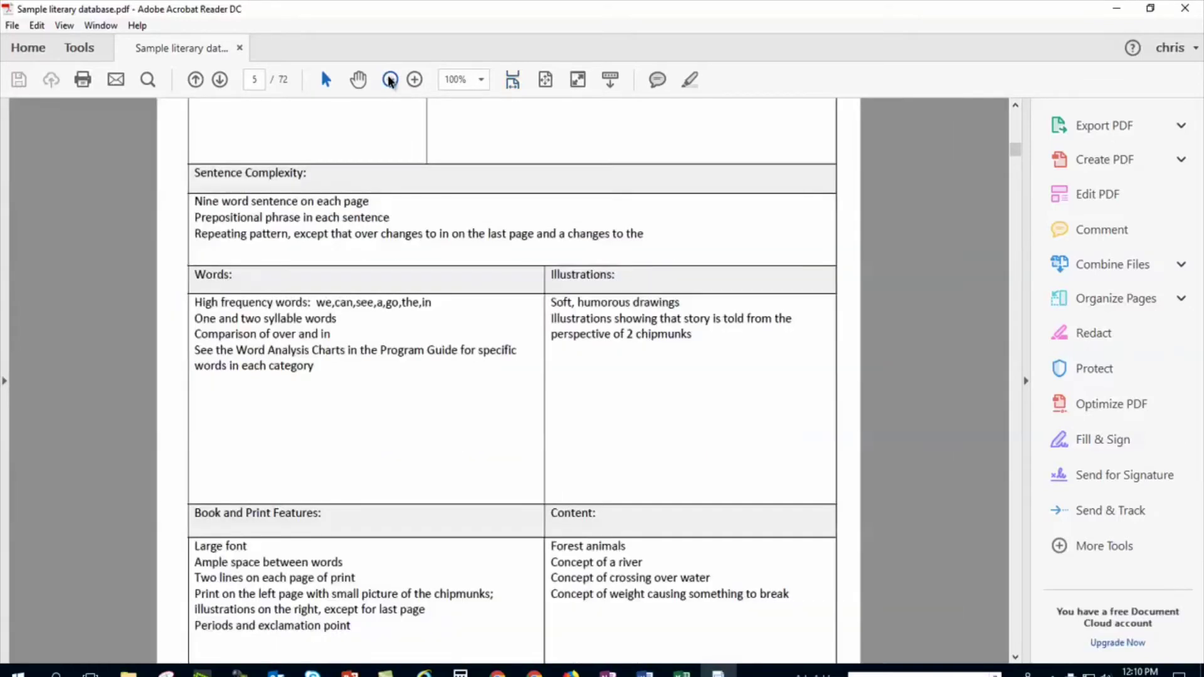
pyautogui.scroll(-13, 491, 586)
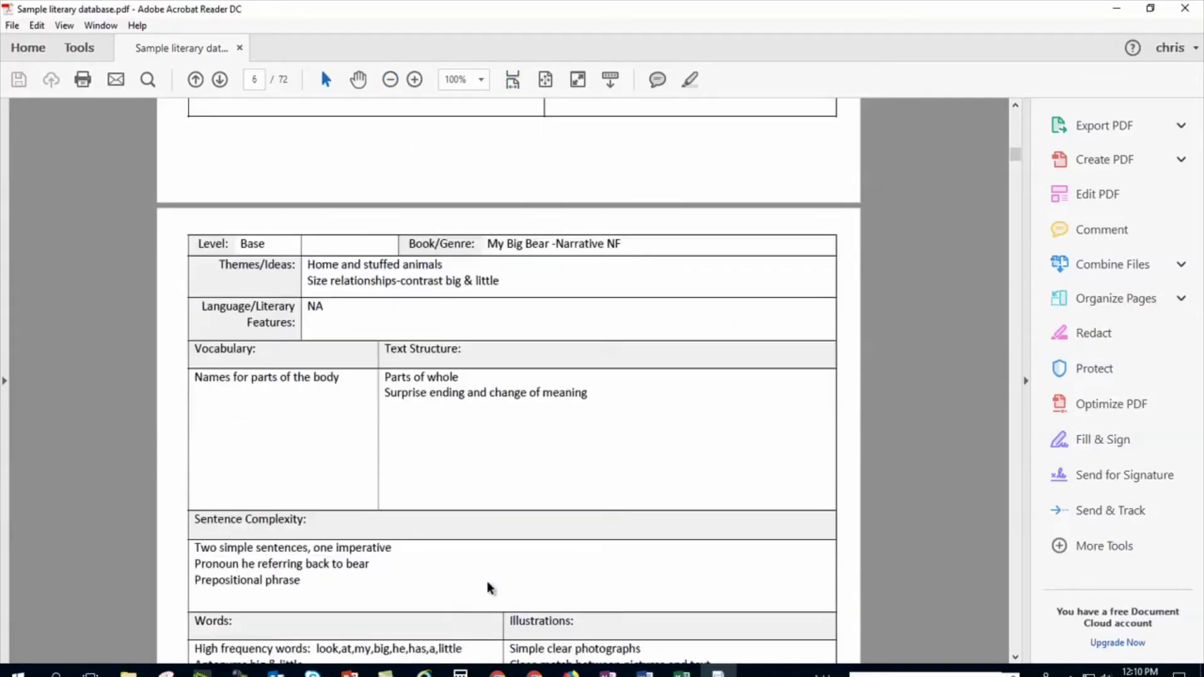
pyautogui.scroll(4, 491, 587)
pyautogui.scroll(-5, 411, 401)
pyautogui.scroll(-20, 413, 402)
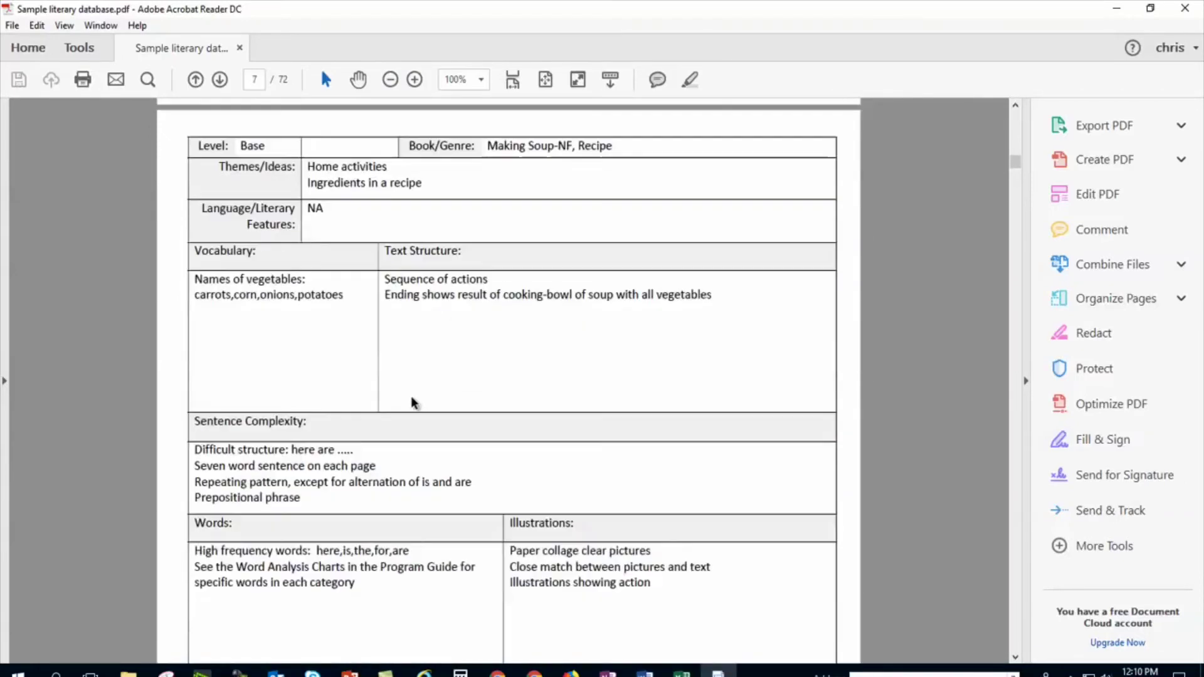
pyautogui.scroll(-5, 413, 402)
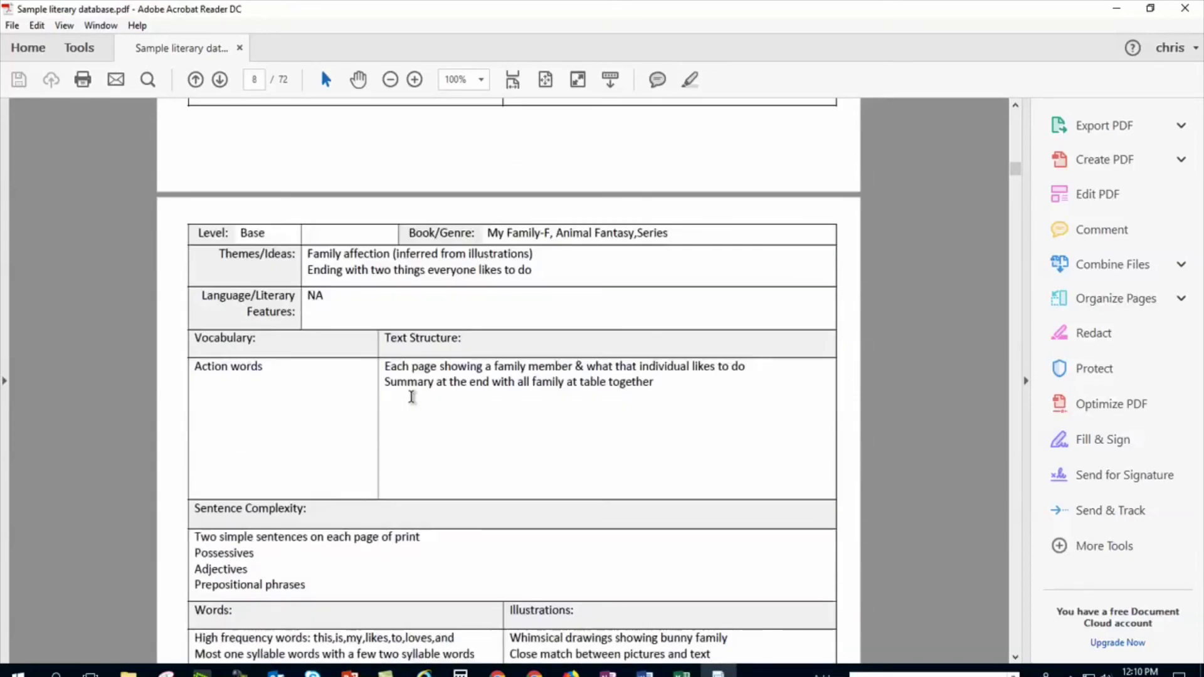
pyautogui.scroll(-9, 412, 399)
pyautogui.scroll(-1, 413, 401)
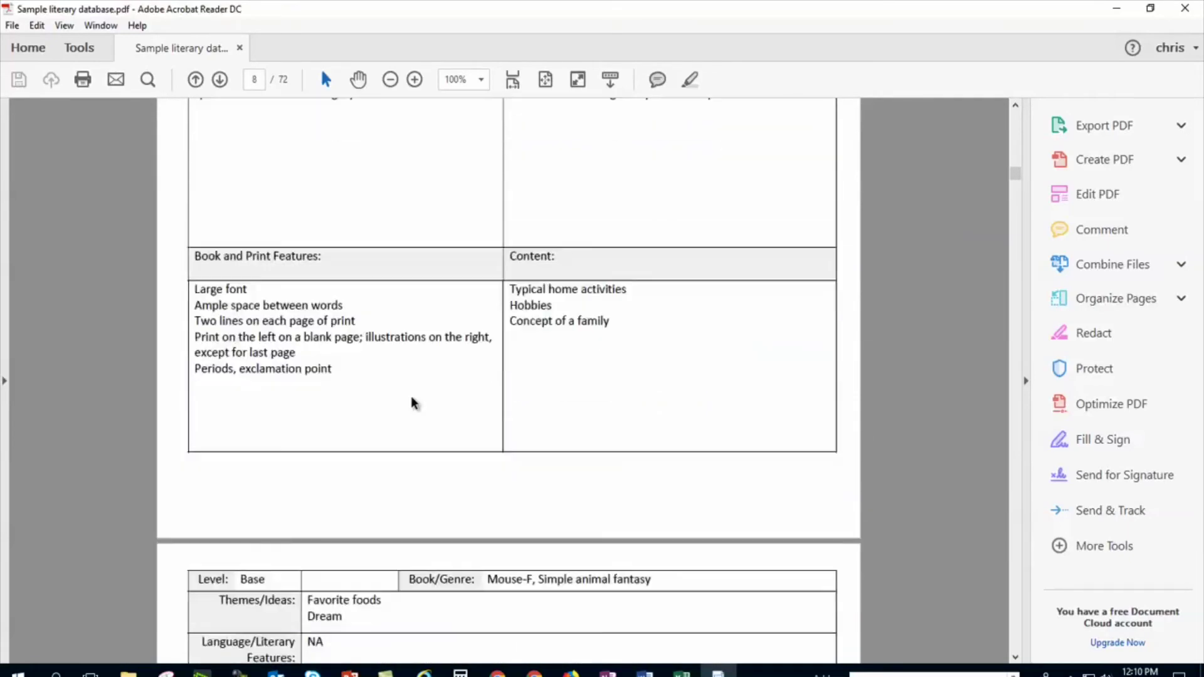
pyautogui.scroll(-14, 412, 402)
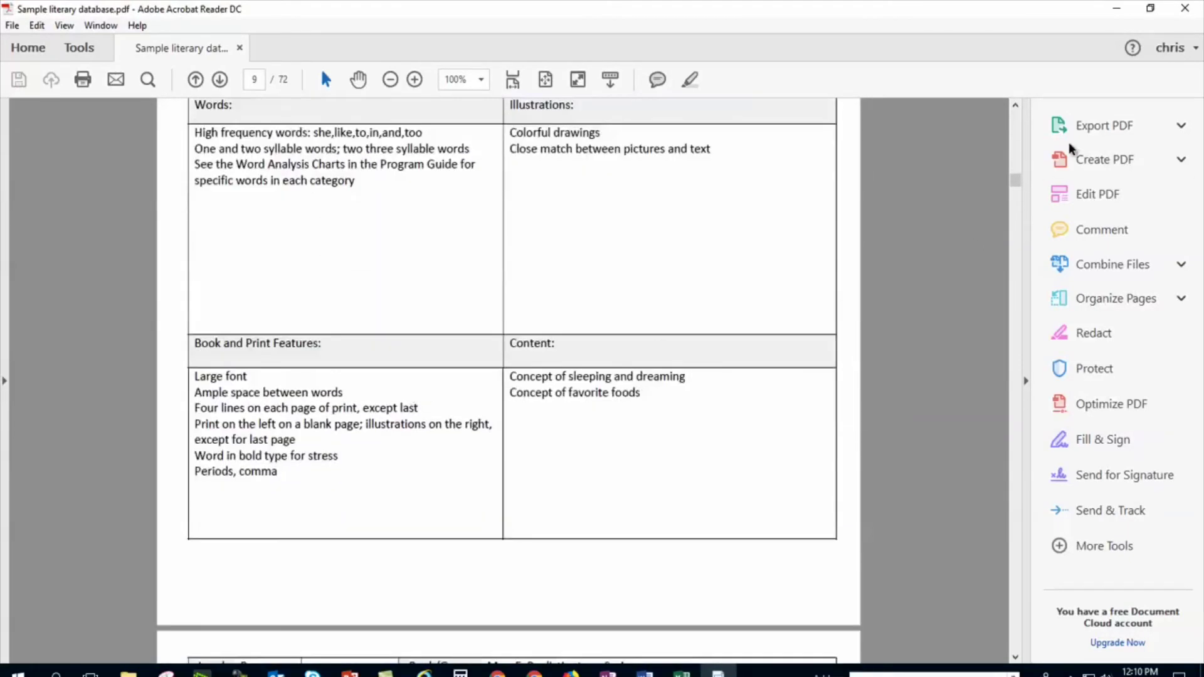
# Jump ahead to page 19 and examine the Level A book records through page 23 of the merged PDF
pyautogui.moveTo(1017, 182); pyautogui.dragTo(1017, 250)
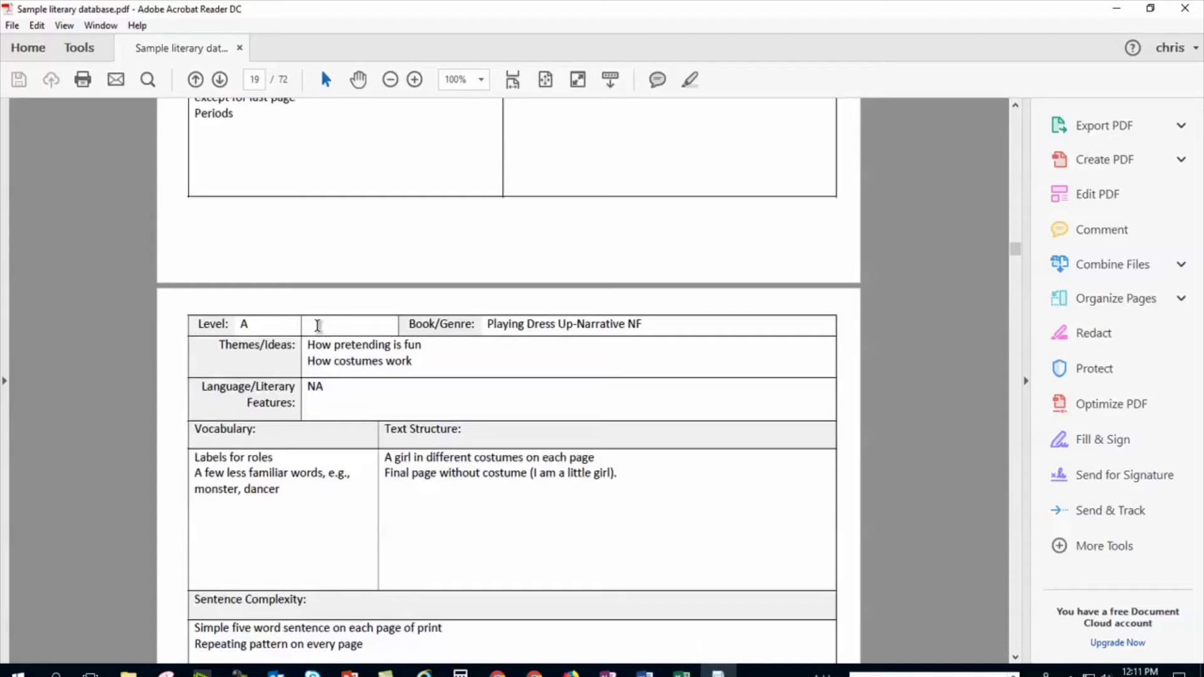
pyautogui.scroll(-20, 318, 326)
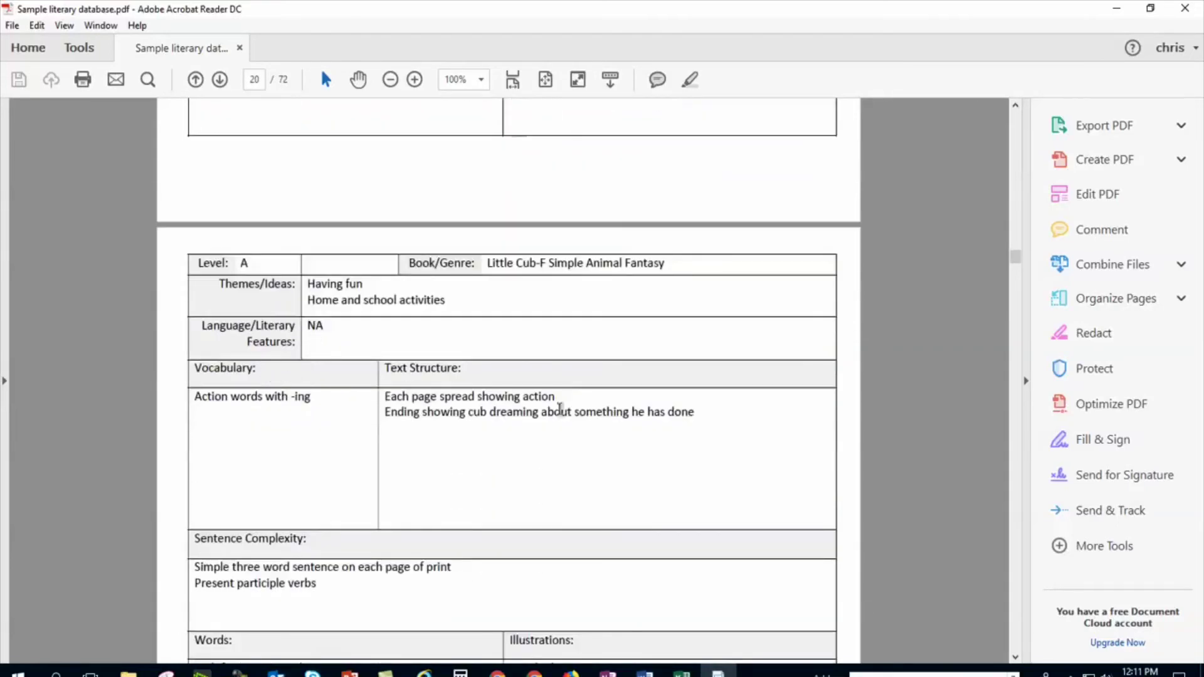
pyautogui.scroll(-3, 622, 470)
pyautogui.scroll(-11, 623, 471)
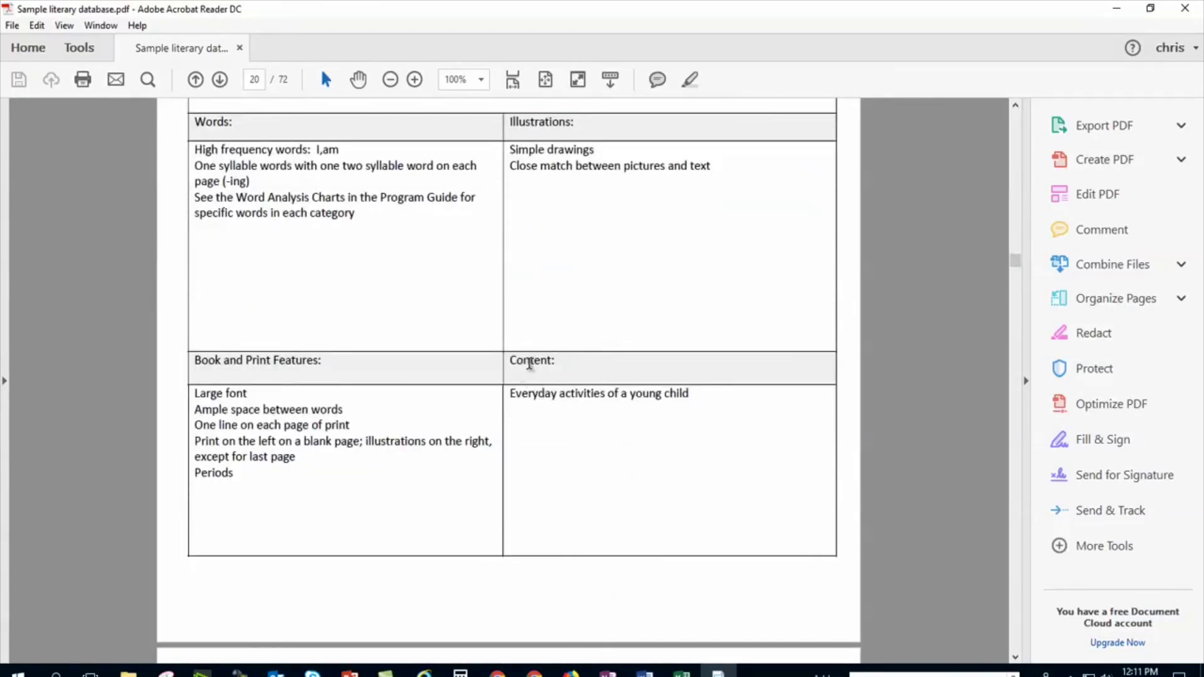
pyautogui.scroll(-15, 530, 367)
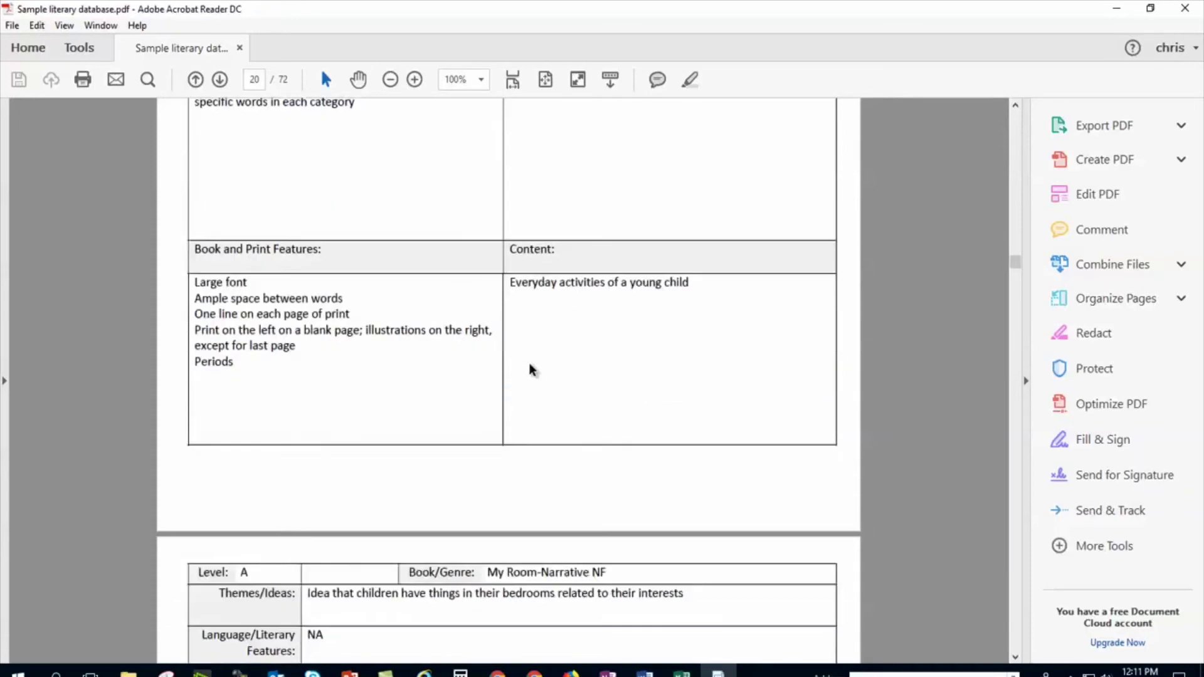
pyautogui.scroll(-17, 530, 369)
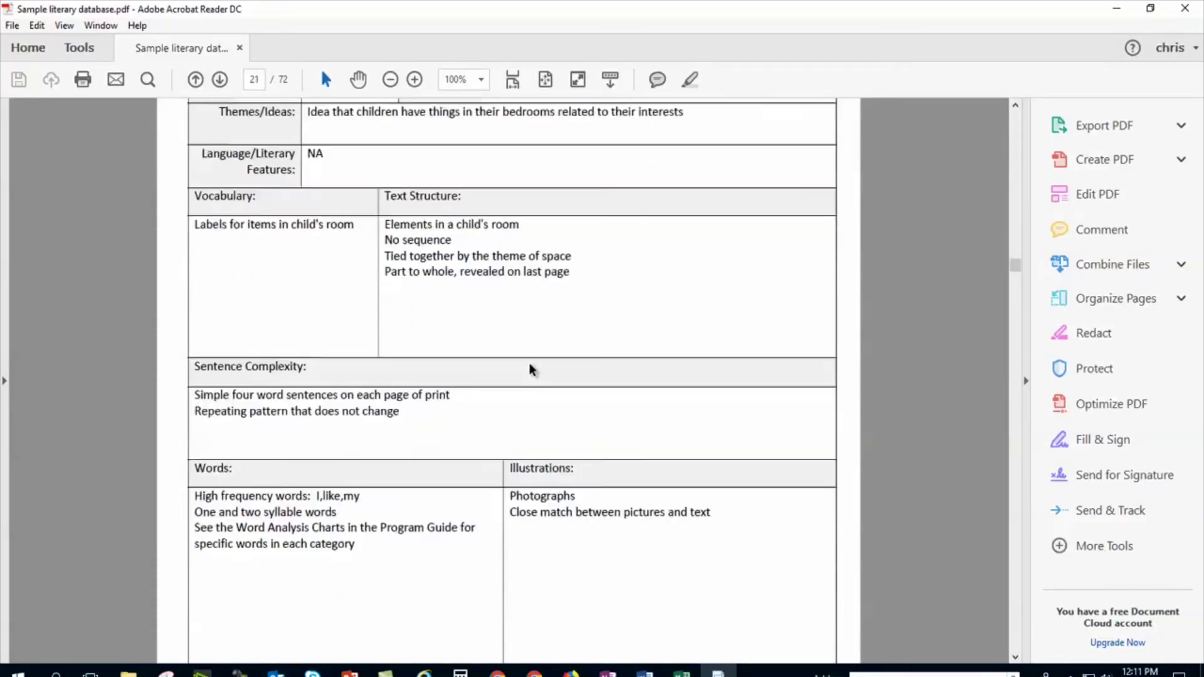
pyautogui.scroll(-20, 530, 364)
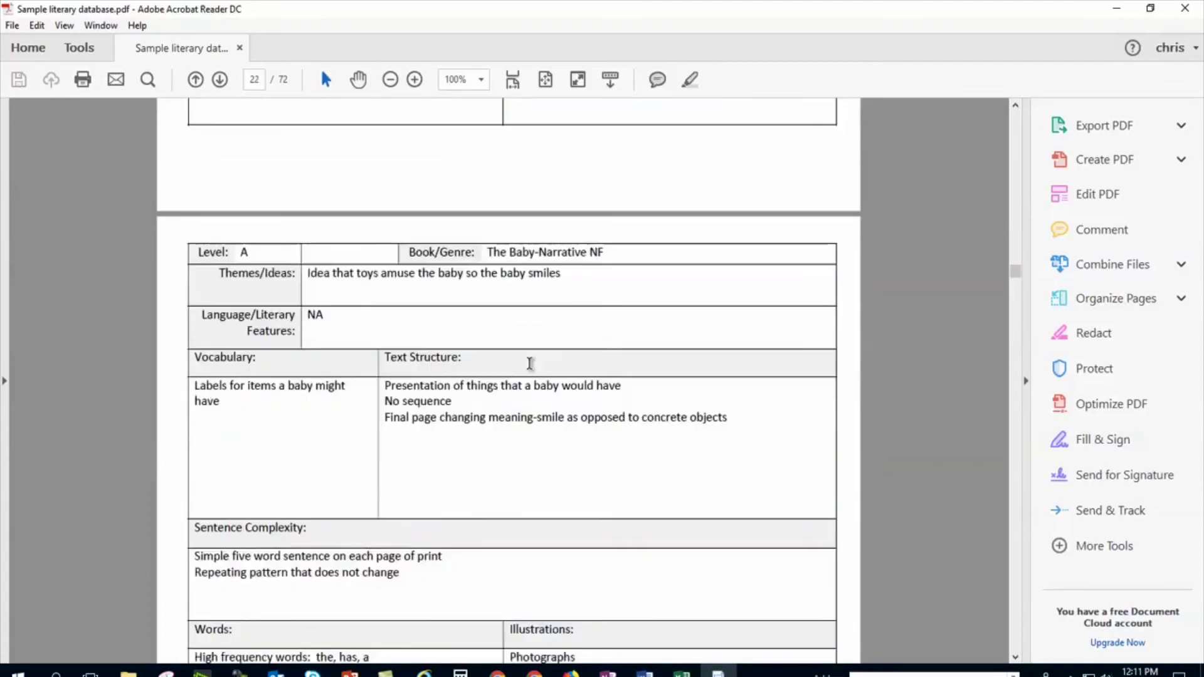
pyautogui.scroll(-12, 493, 411)
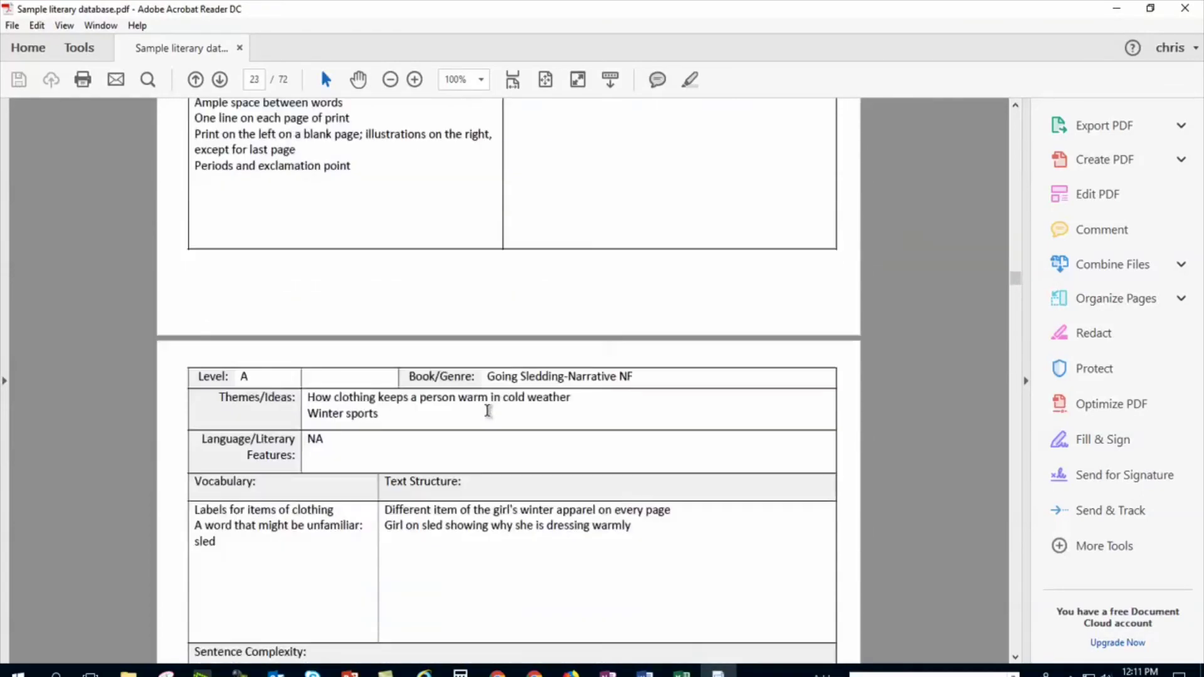